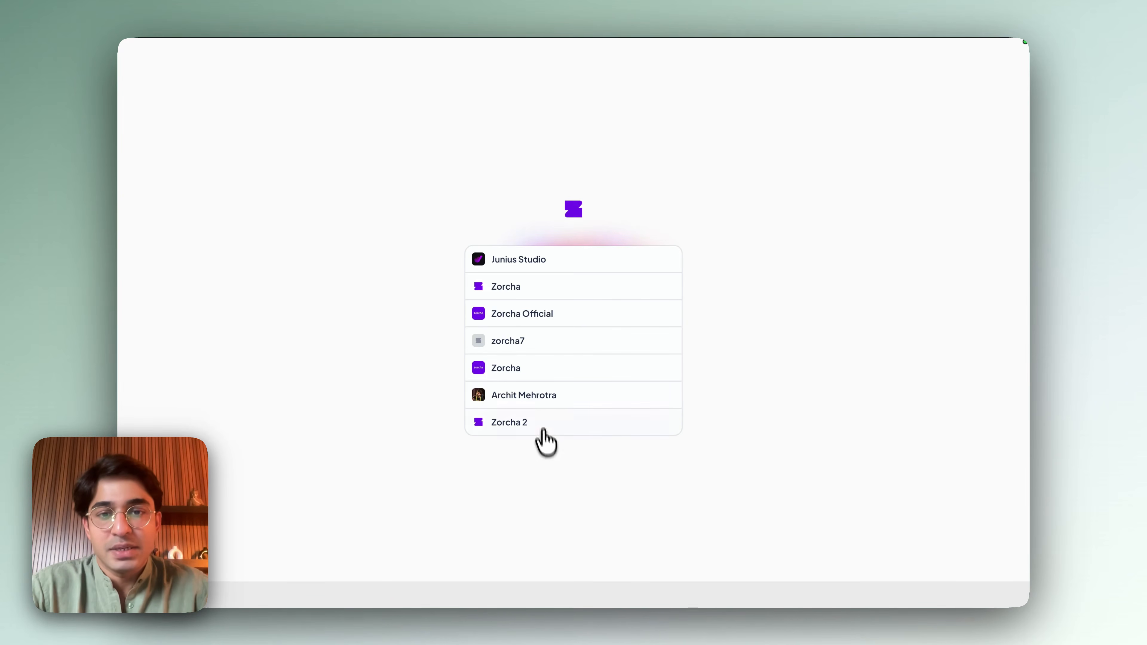
Choose the sixth workspace, the one named after a person, and open its automations list.
click(554, 394)
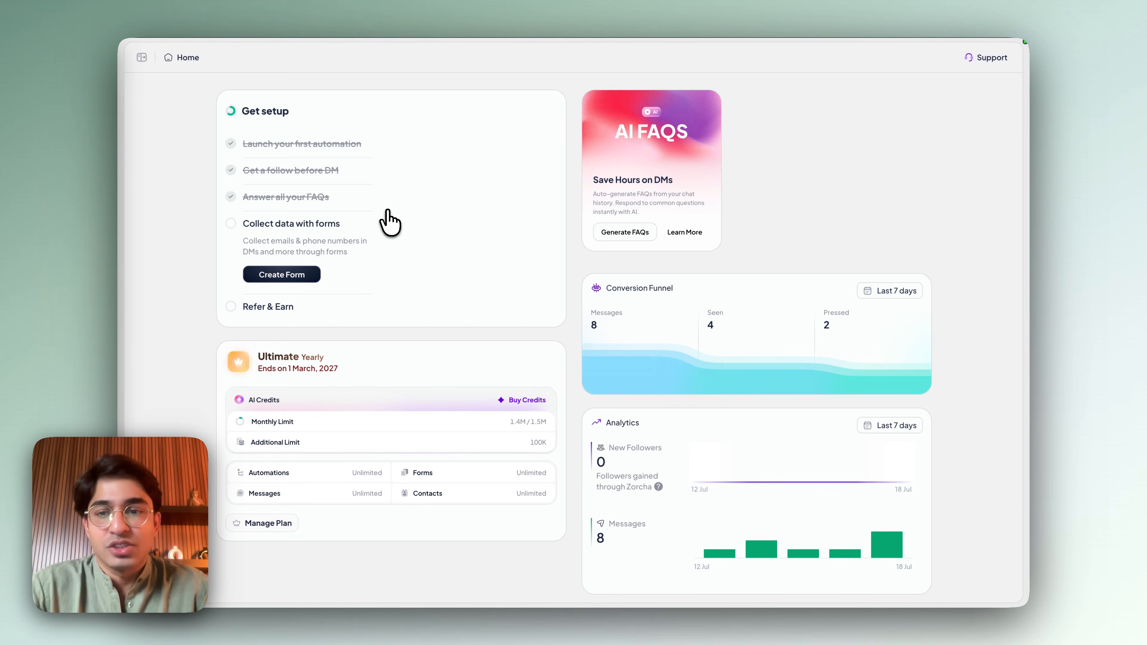
mouse_move(164, 281)
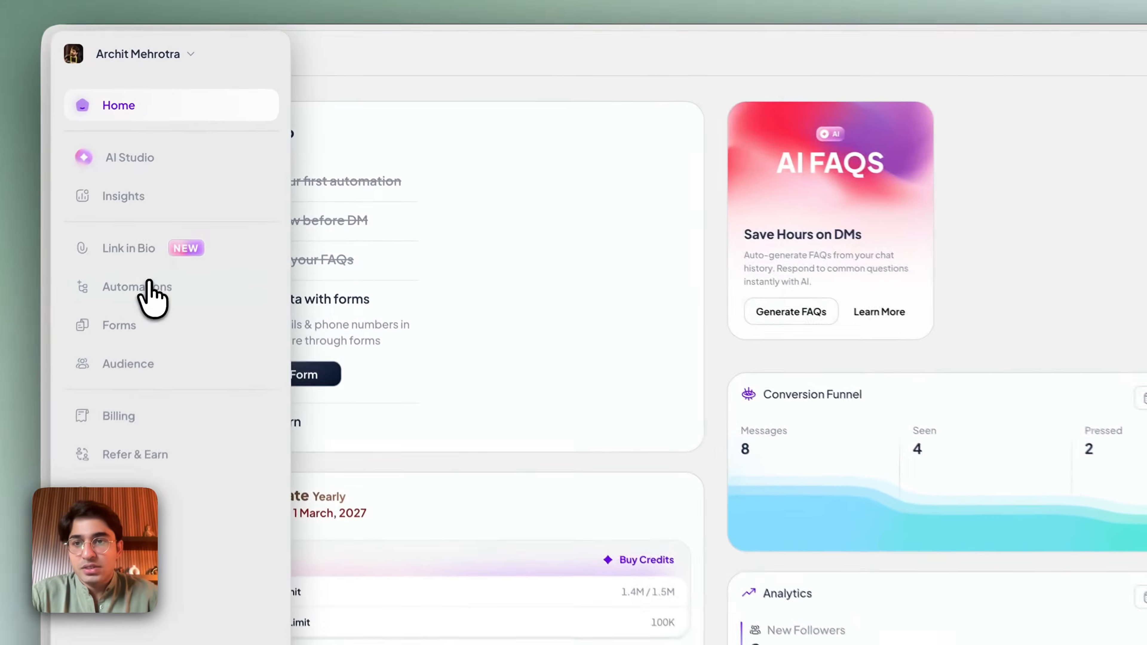
click(190, 215)
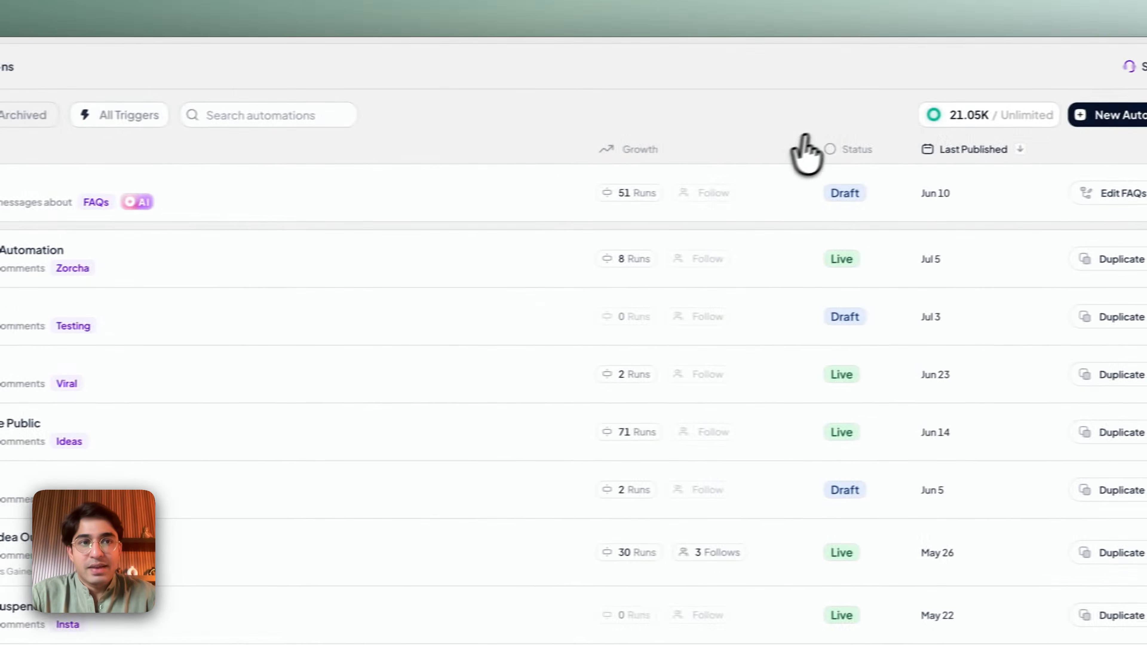
Create a new Flow Builder automation named "Test".
click(1146, 98)
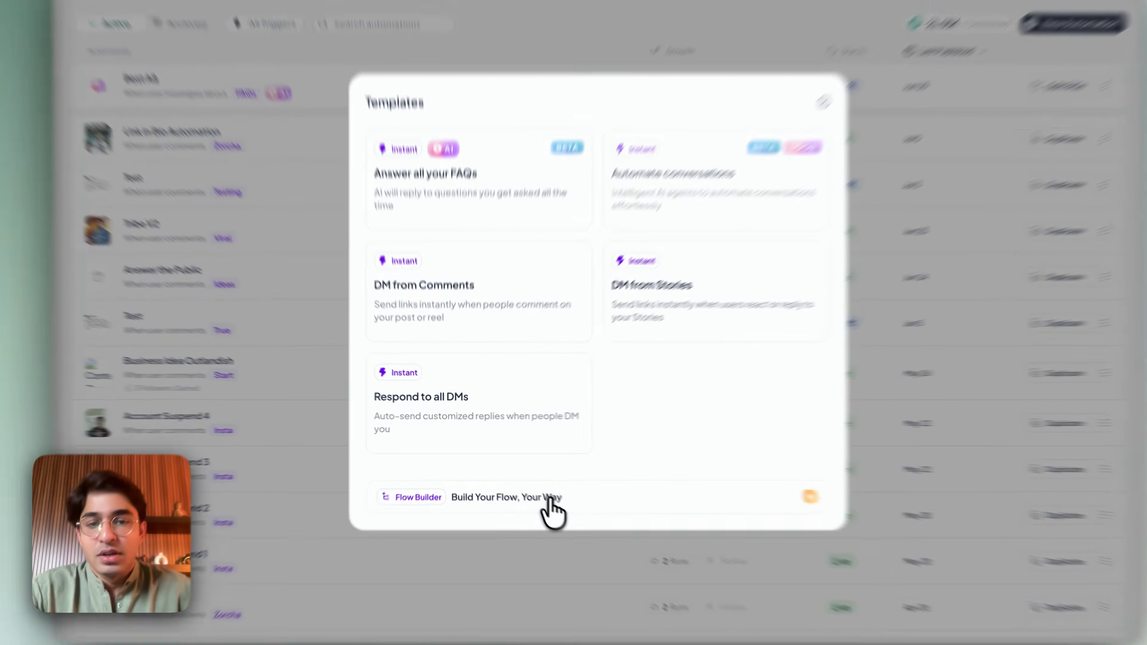
click(548, 497)
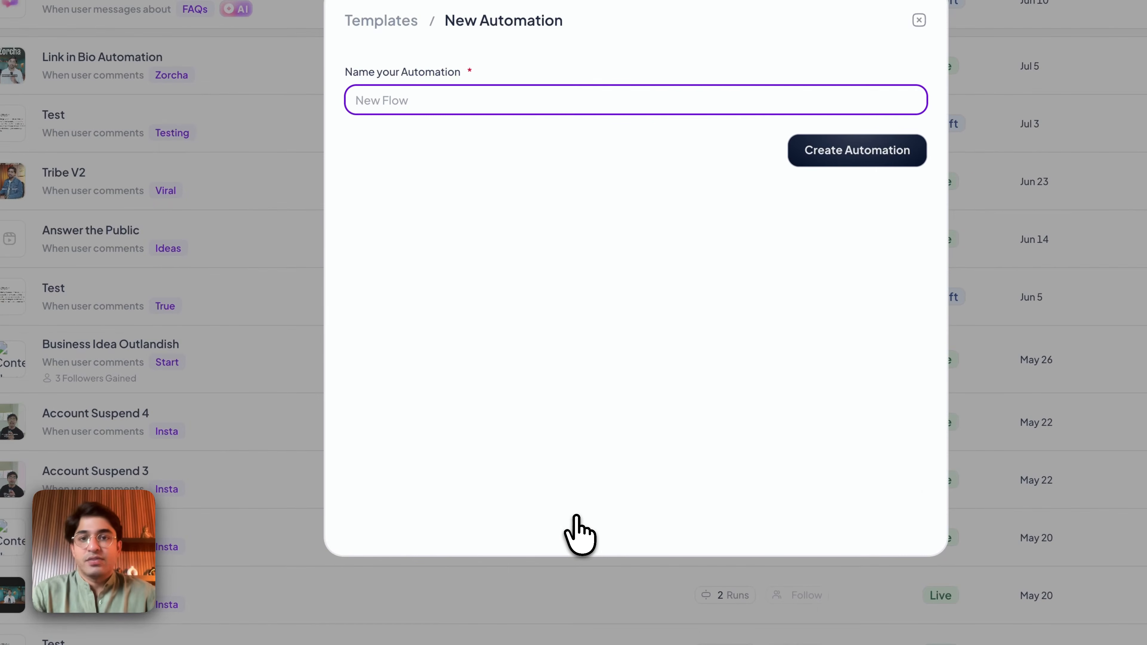
text(Test)
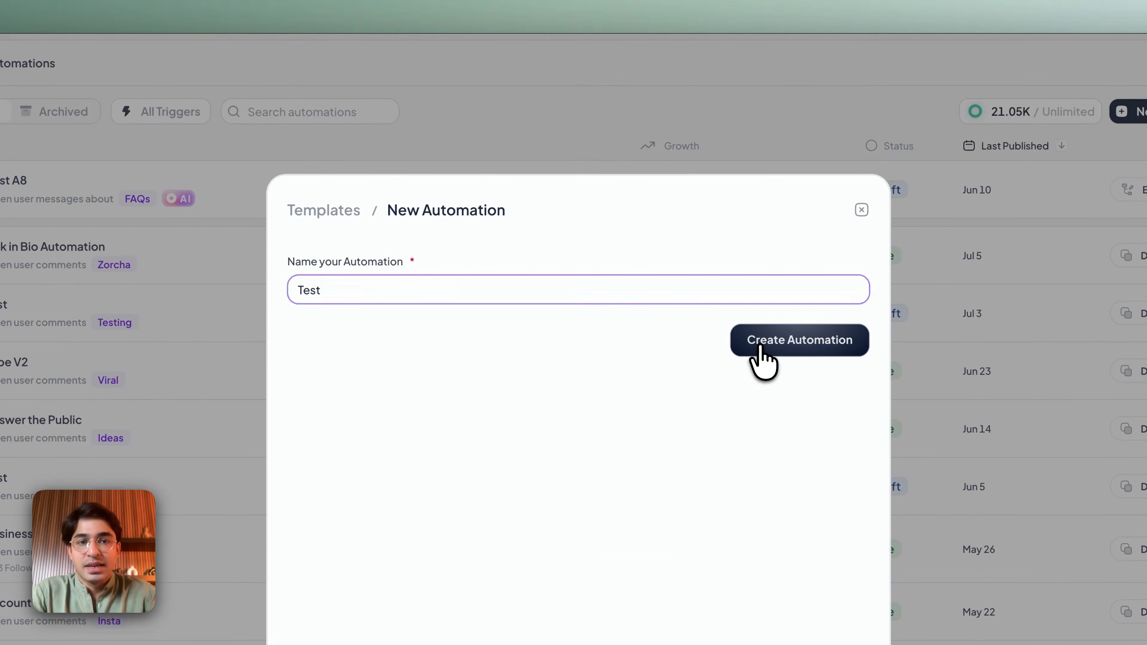
click(761, 348)
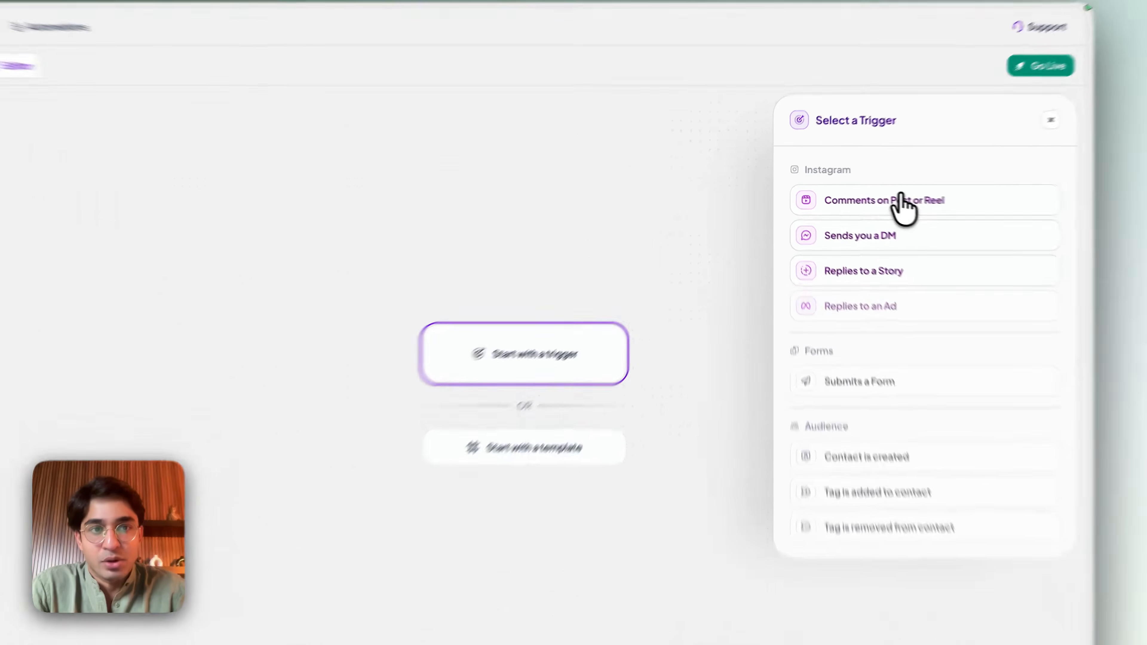
Start the flow with a Comments on Post or Reel trigger and choose the first existing post for it.
click(876, 196)
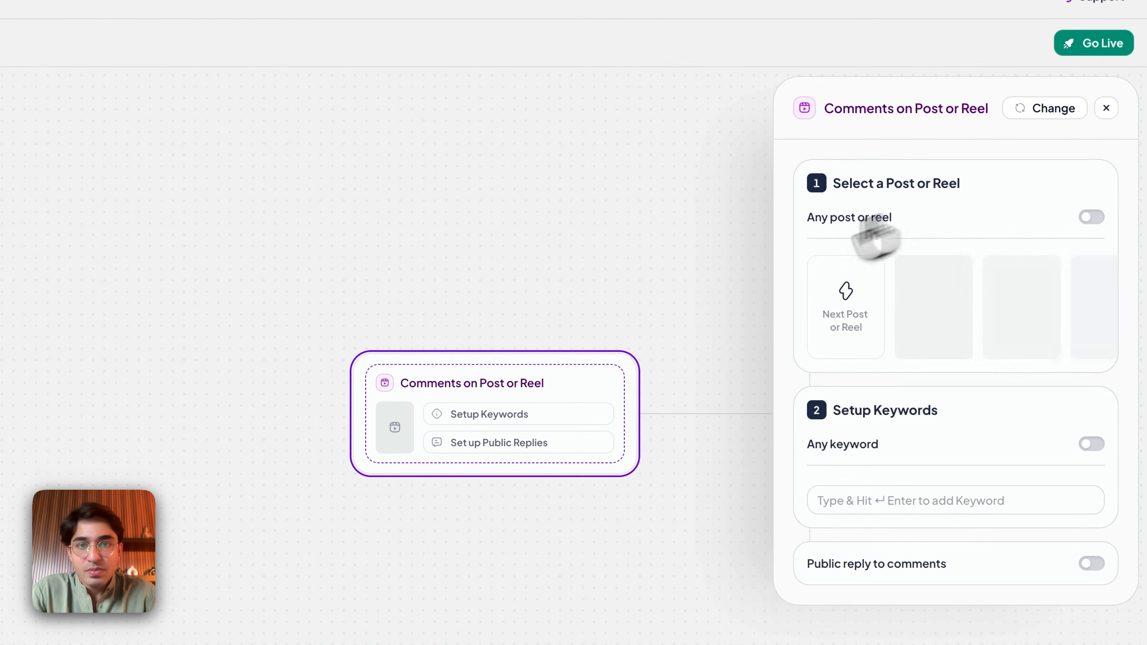
drag(560, 375, 142, 306)
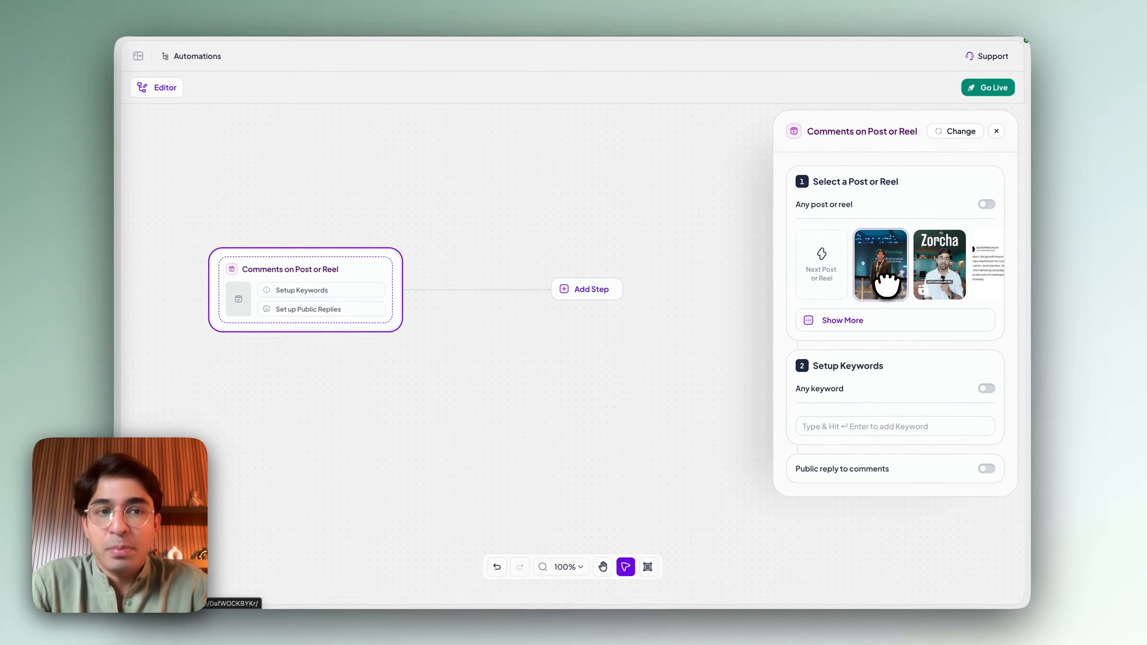
click(910, 255)
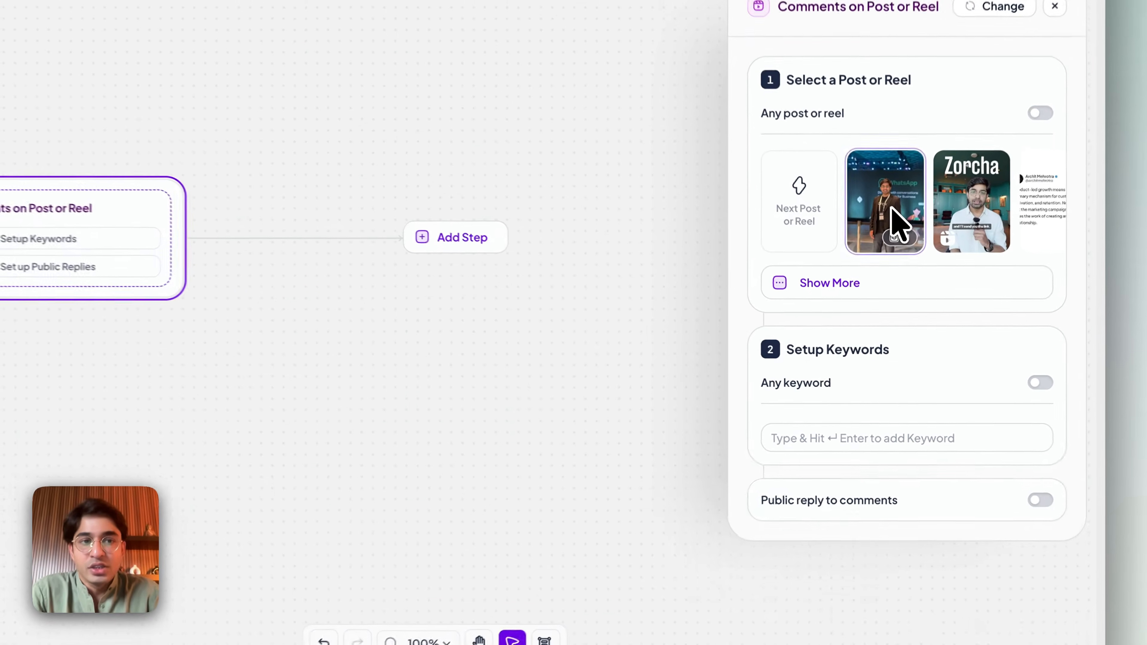
Add "Zorcha" as the keyword that activates the comment trigger.
click(835, 438)
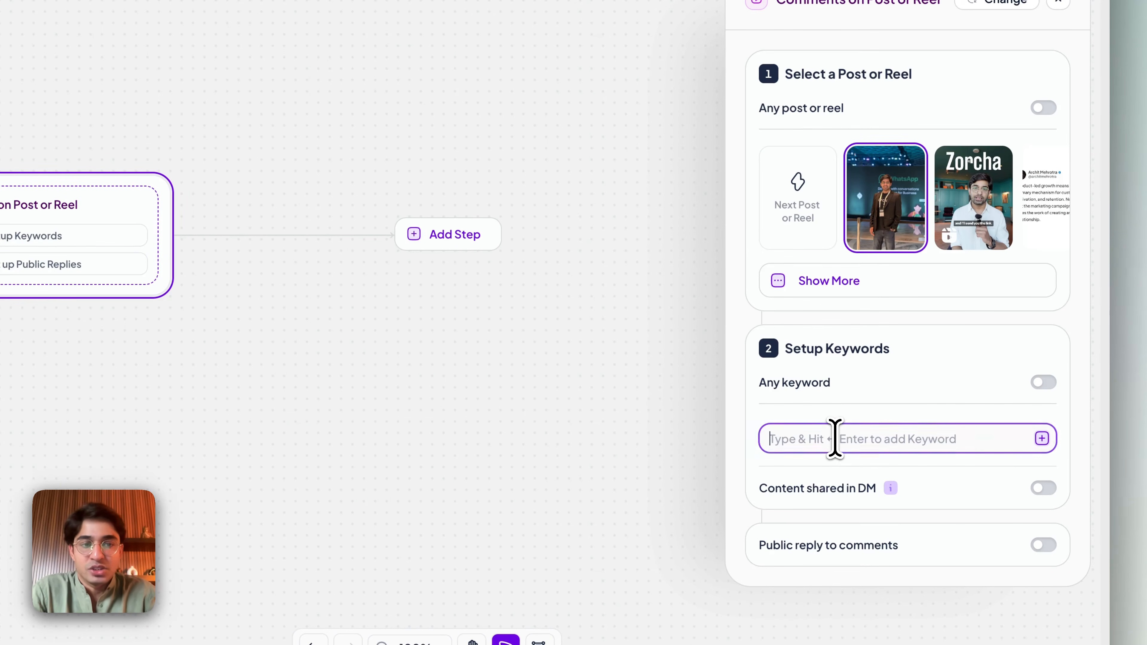
text(Zorcha)
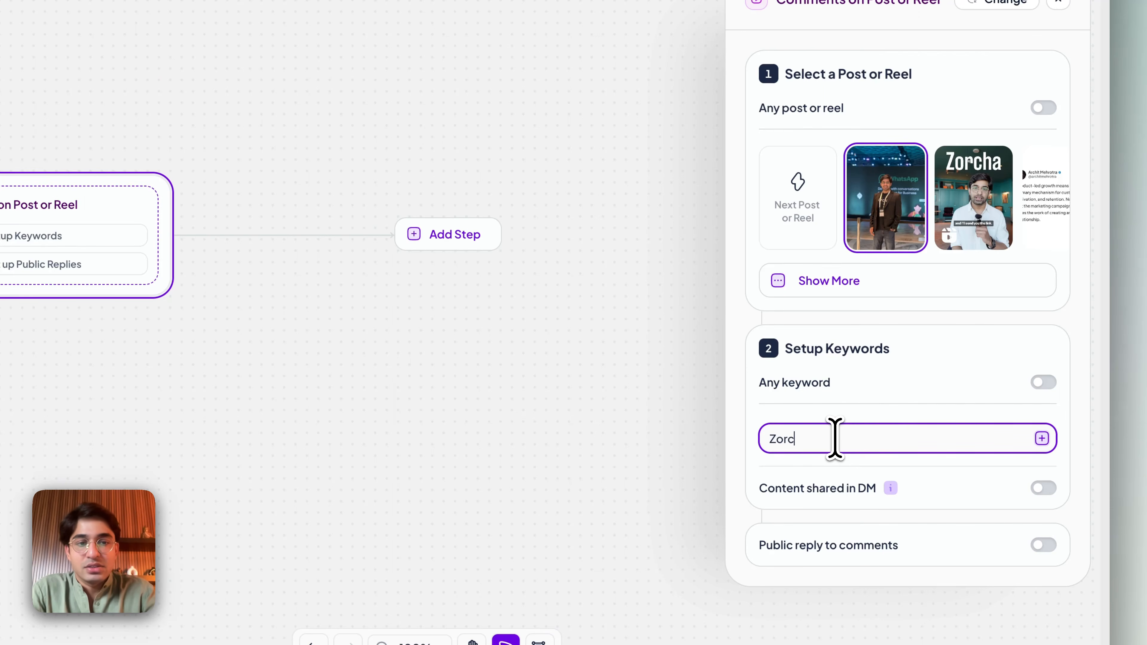
click(1042, 439)
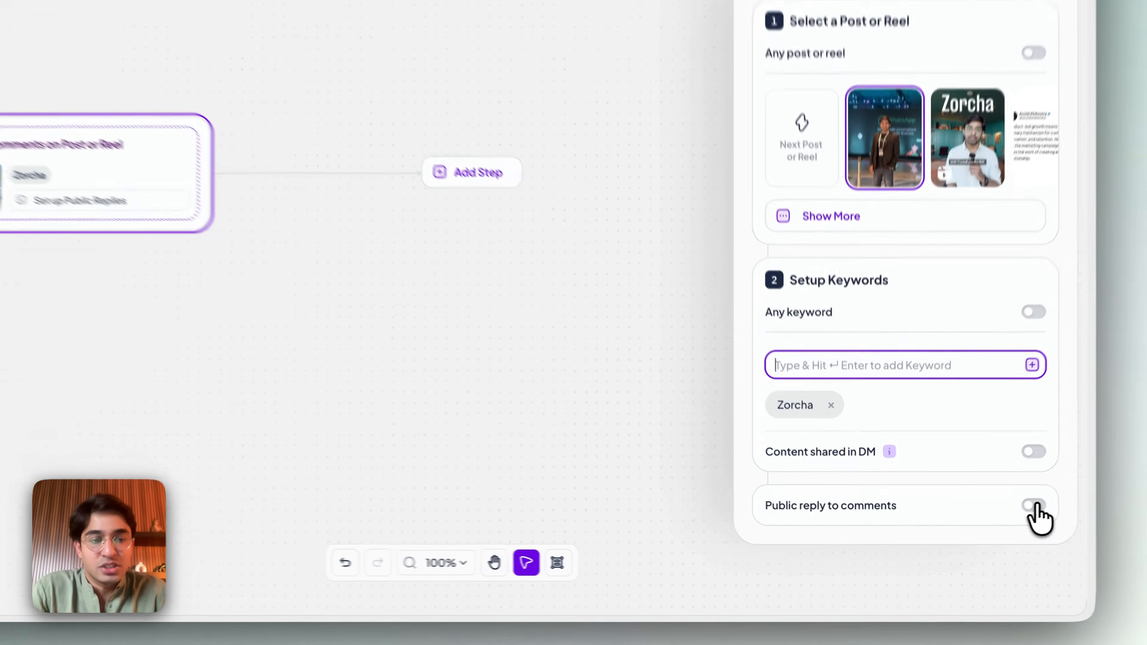
Enable public replies to comments for the trigger and review the reply variants and limit options.
click(985, 525)
scroll(895, 504, down, 7)
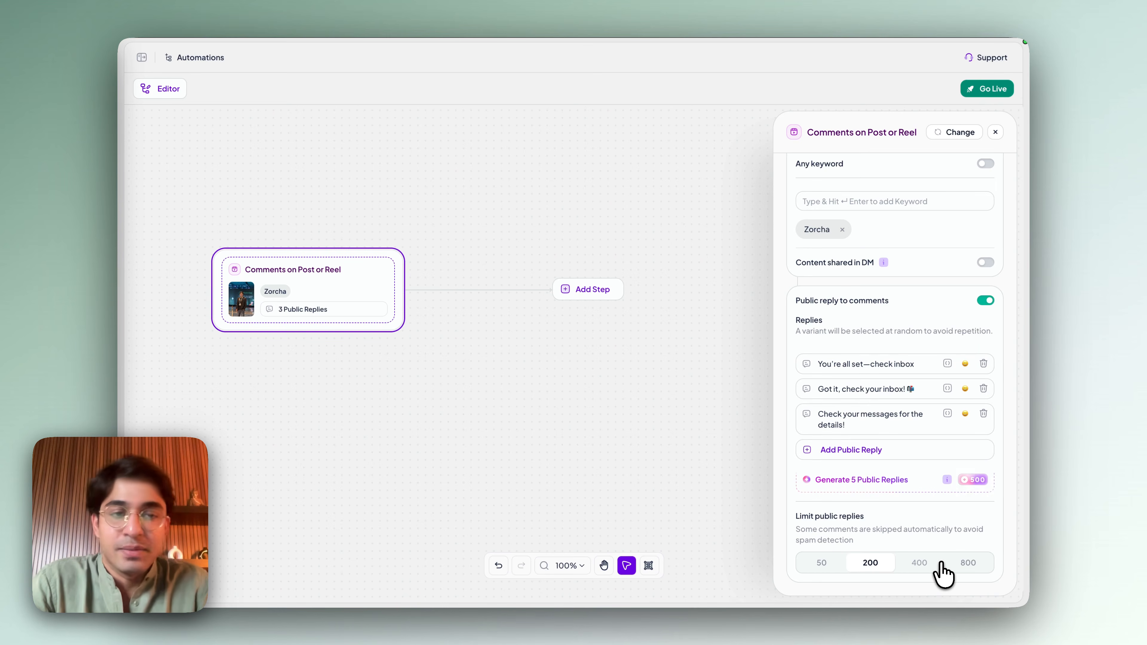
scroll(858, 298, up, 4)
scroll(857, 308, up, 2)
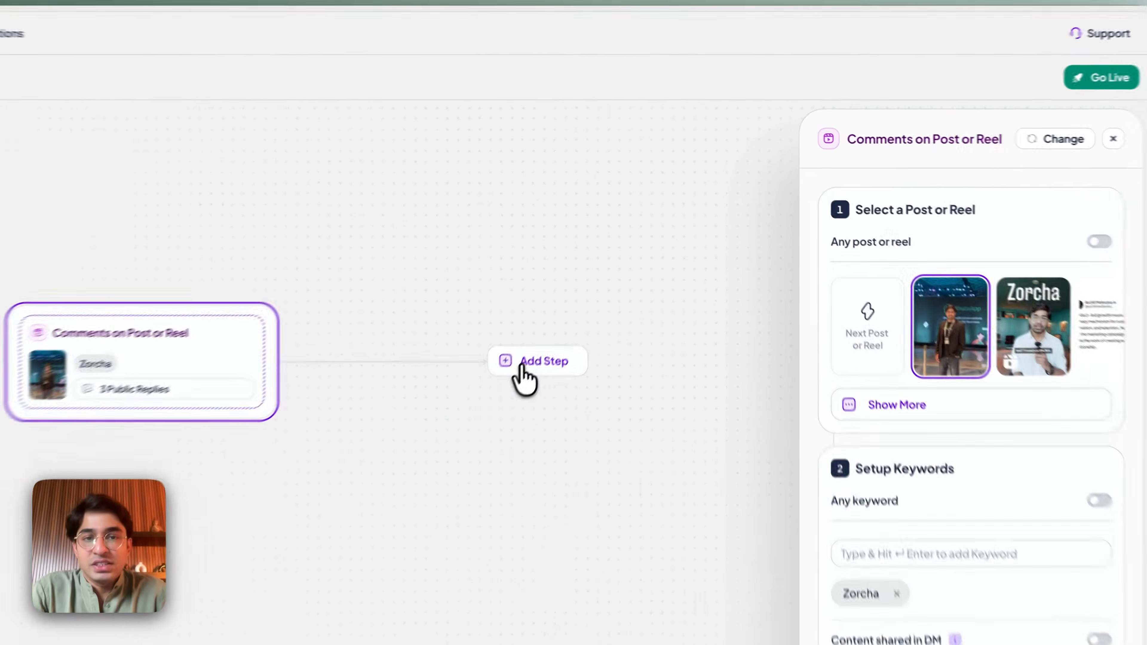
Add a Send a DM step after the comment trigger and place its node slightly lower in the flow.
click(569, 291)
drag(569, 384, 451, 260)
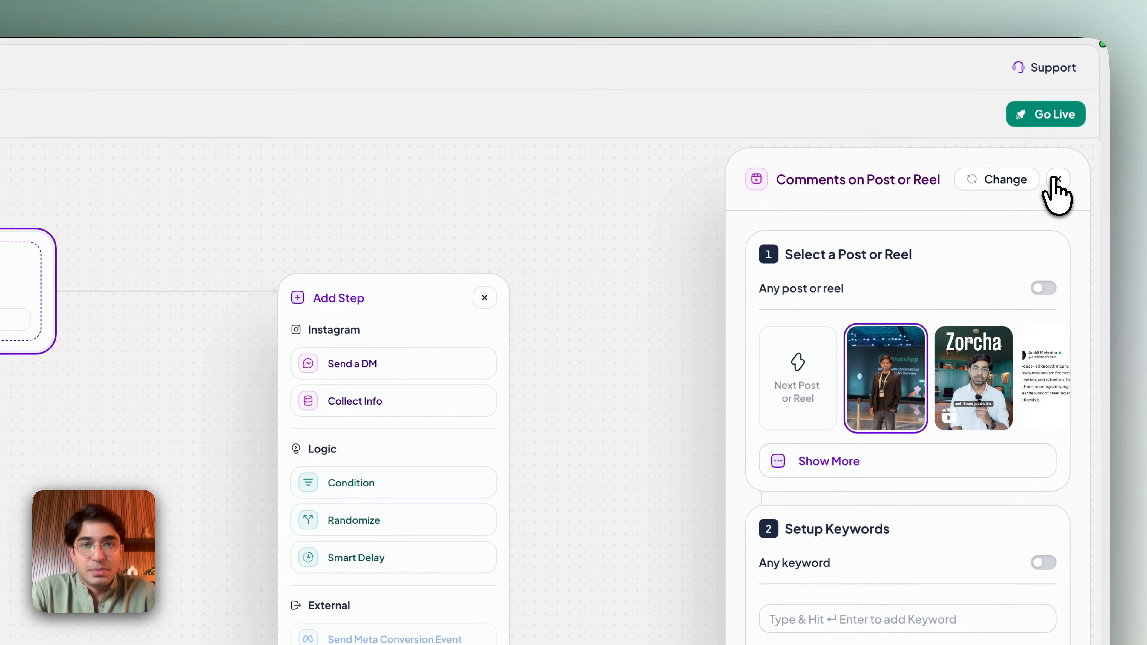
click(1136, 140)
click(453, 244)
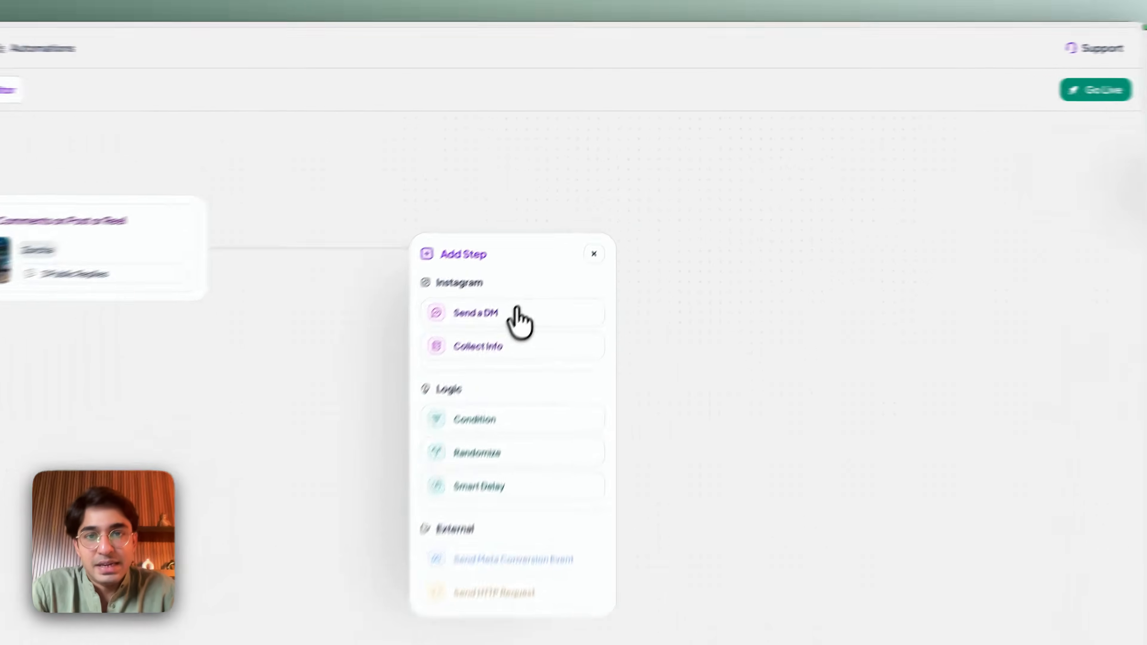
click(517, 312)
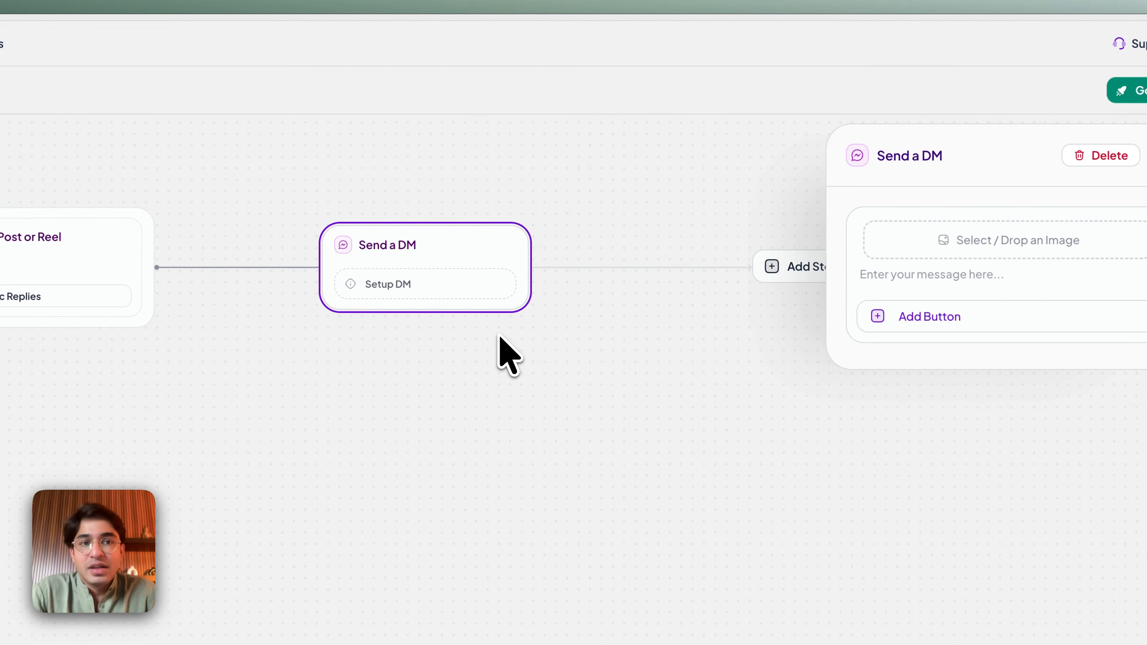
drag(481, 247, 410, 282)
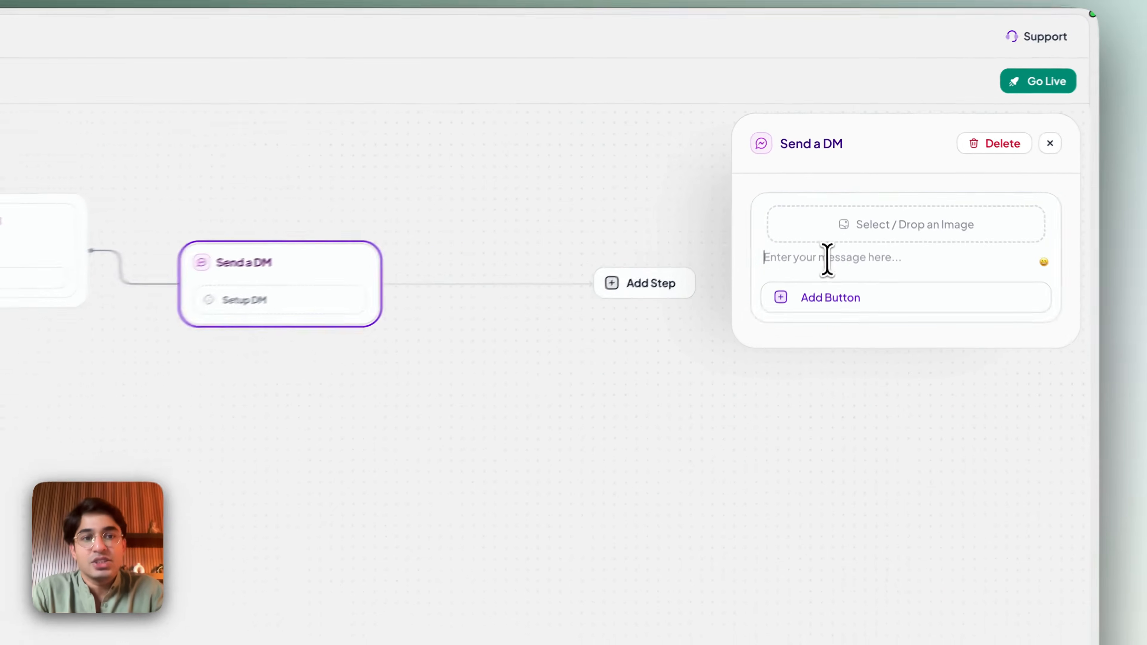
Write the DM text "Thanks for your interest. Just click the button below and I will share the details asap!".
click(839, 212)
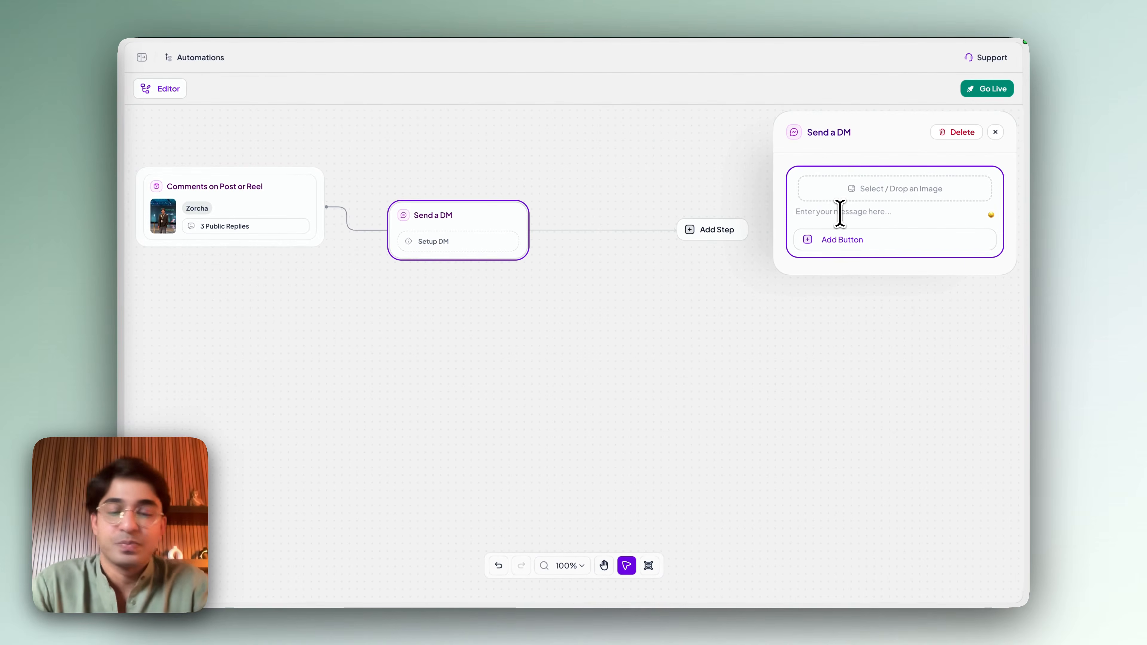
text(Thanks)
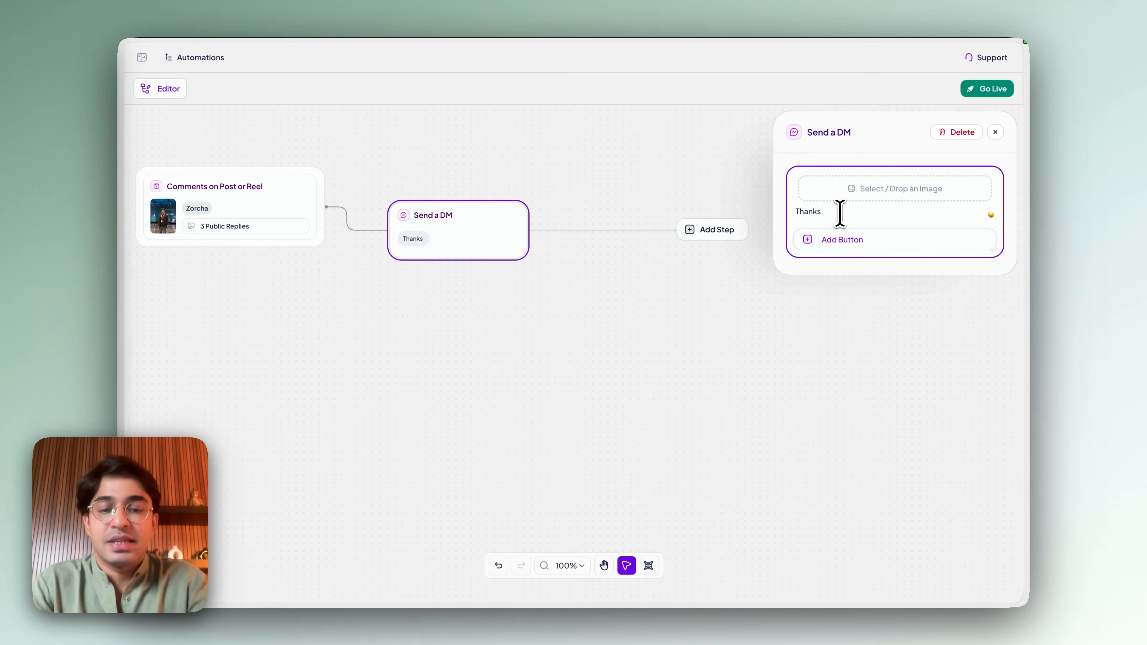
text( for your interest. Ju)
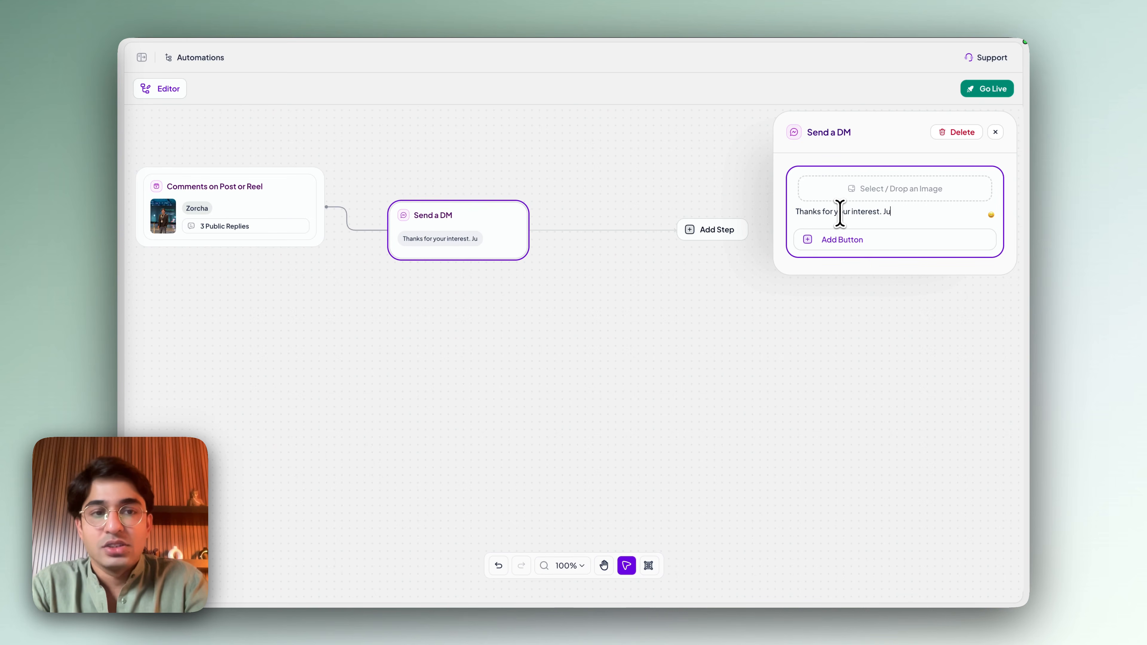
text(st click the but)
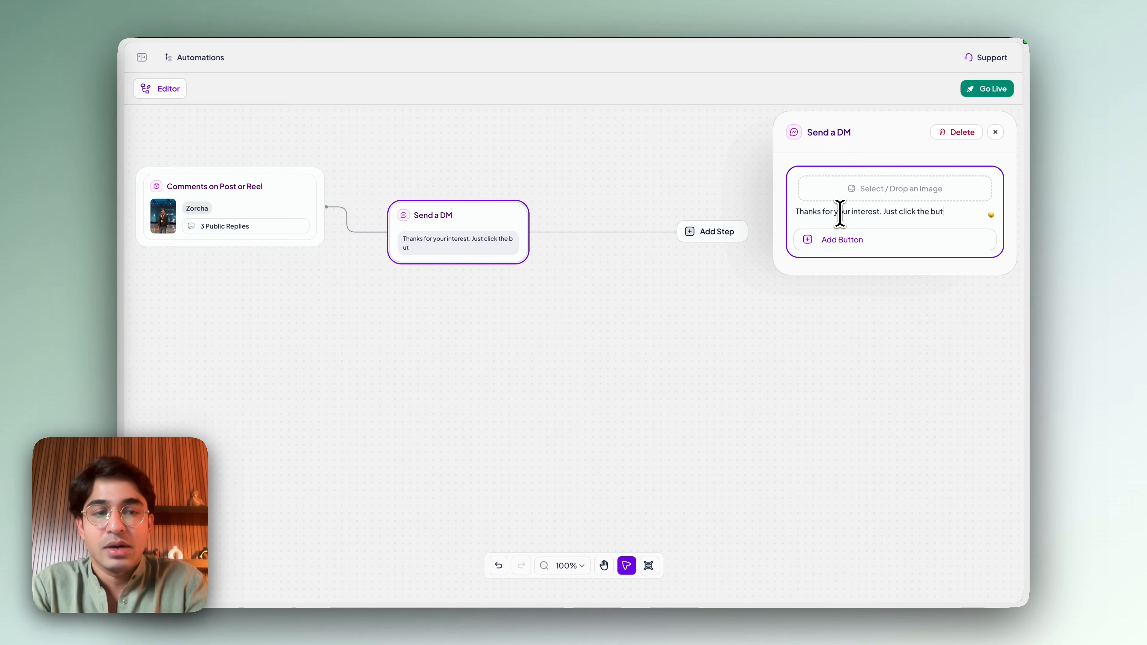
text(ton below and I w)
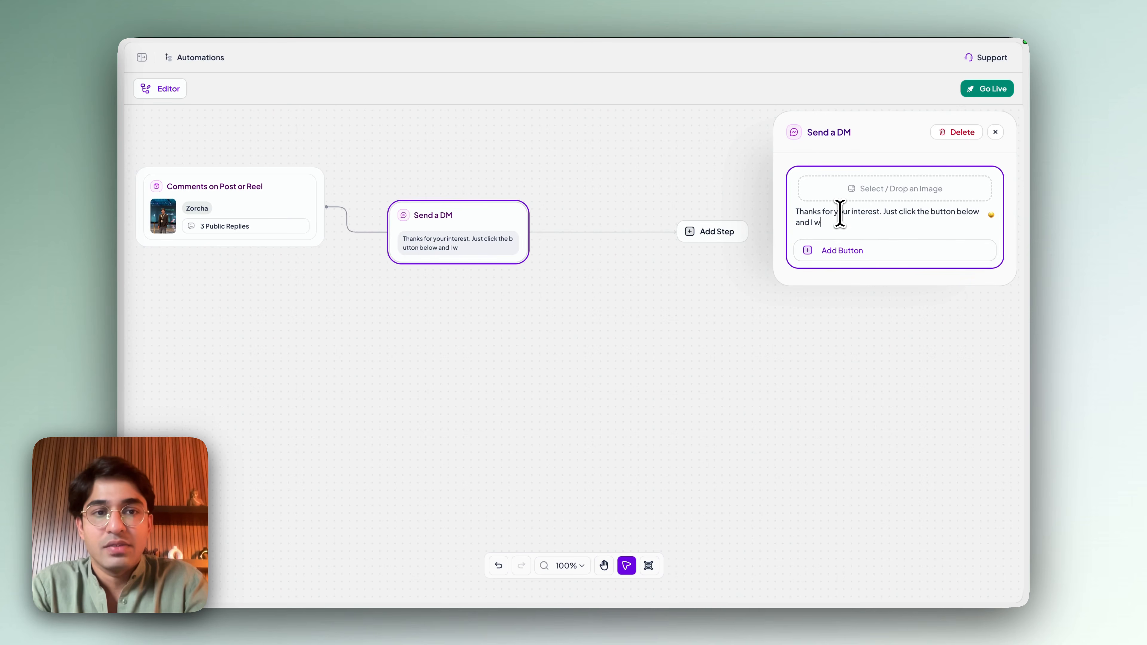
text(ill share the details)
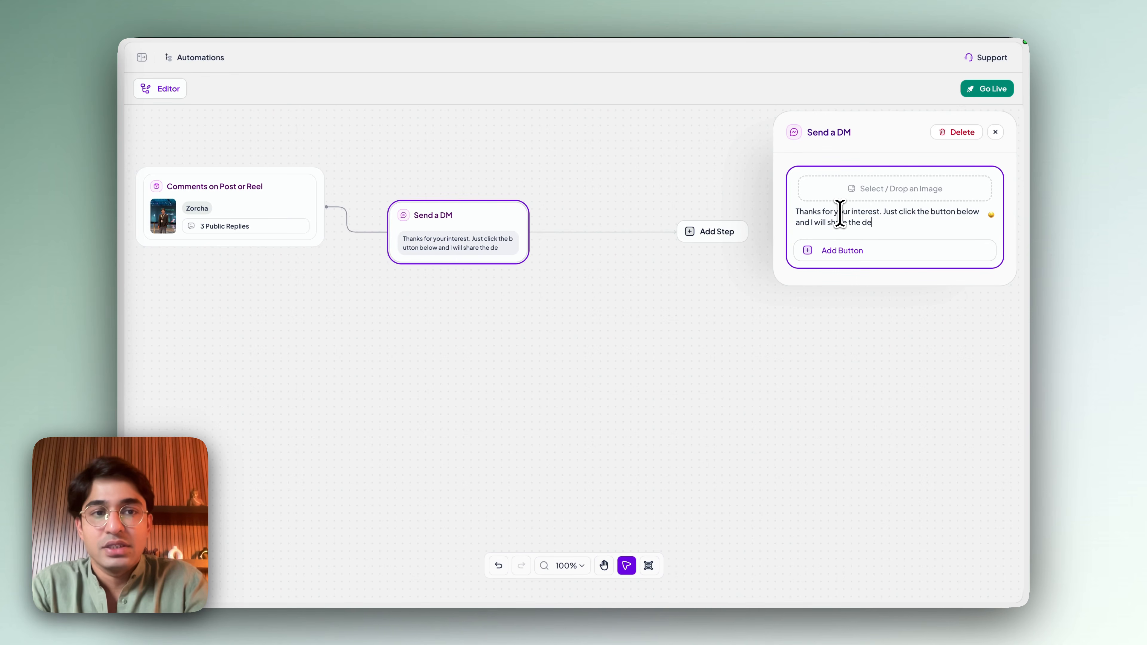
text( asap!)
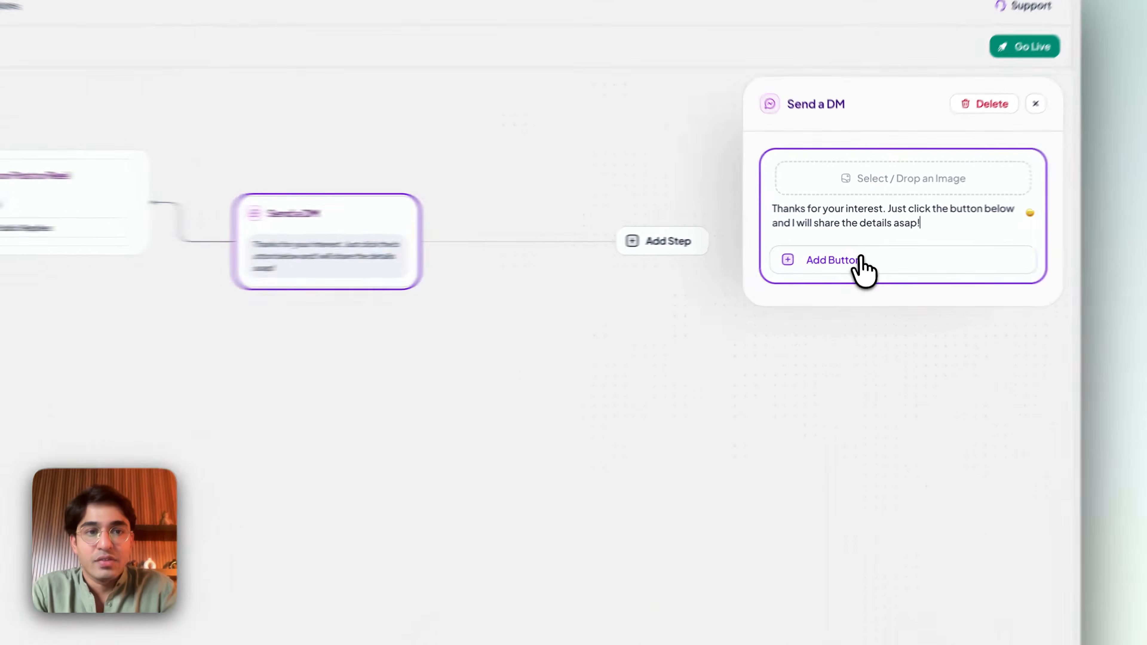
Add an Instagram postback button titled "Send me the details" to the DM.
click(887, 251)
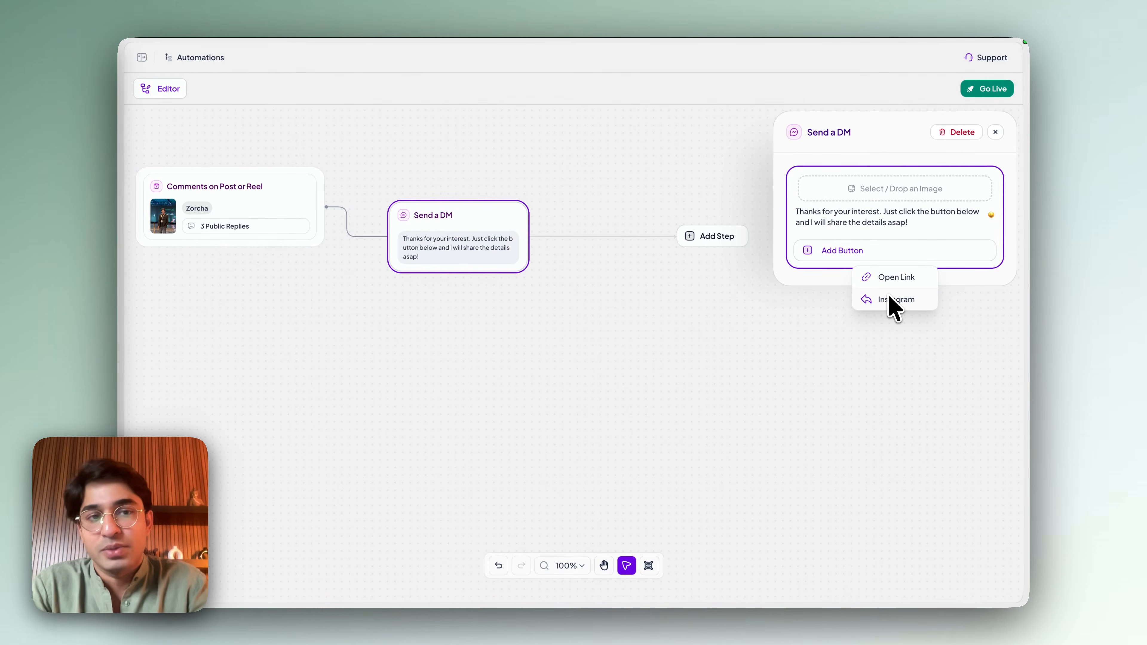
click(892, 301)
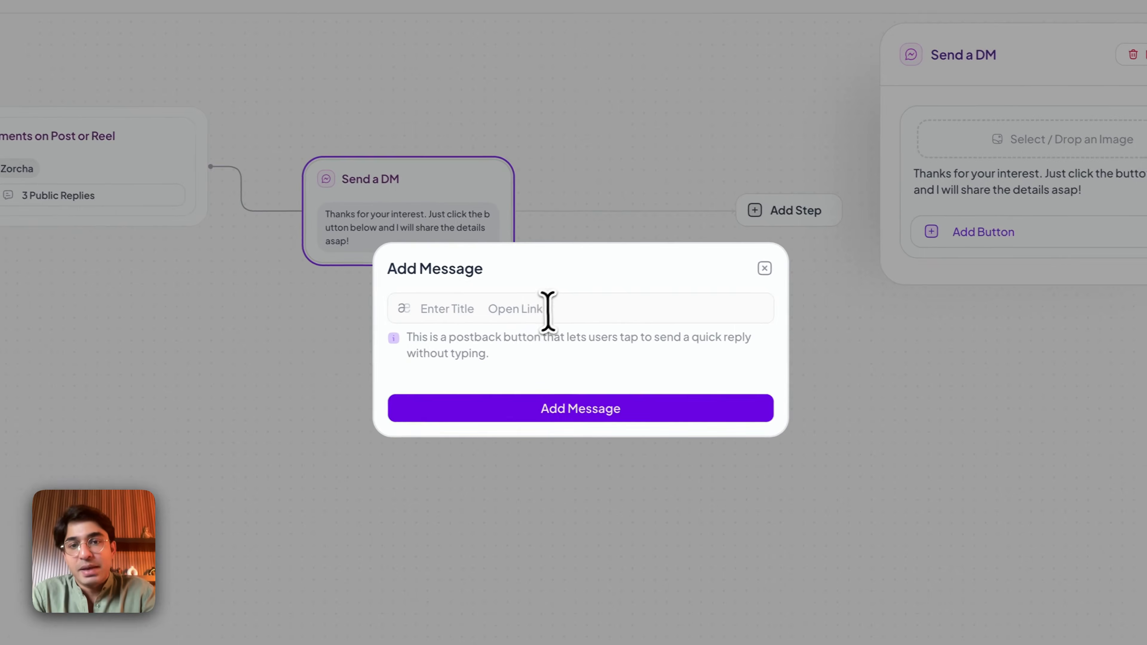
click(530, 317)
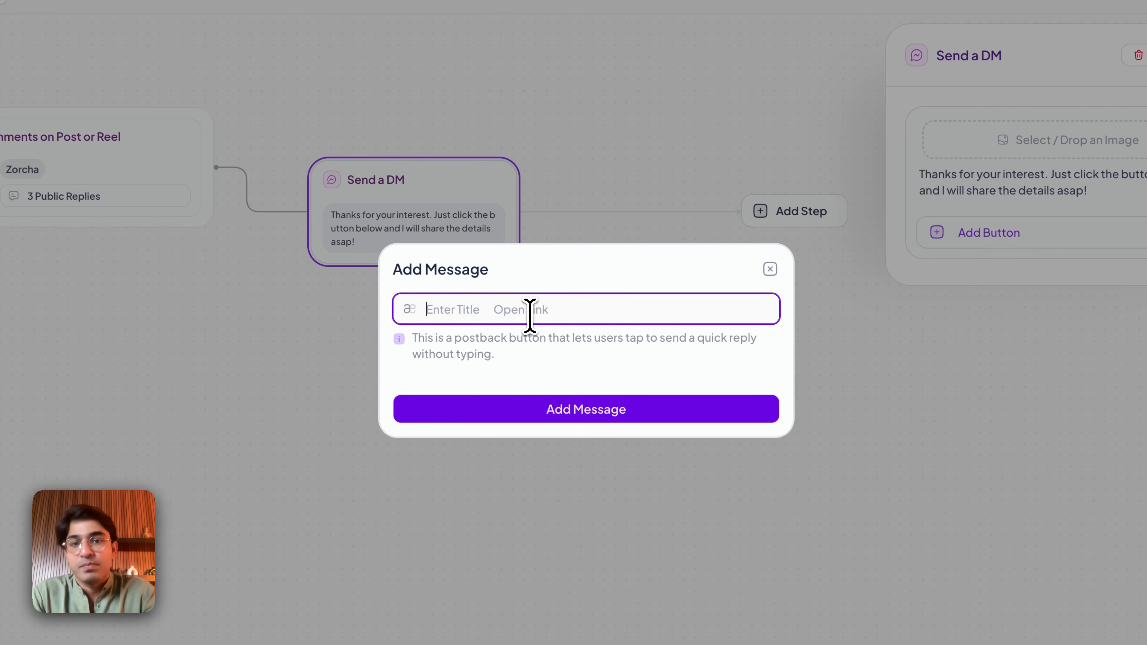
text(Send me the)
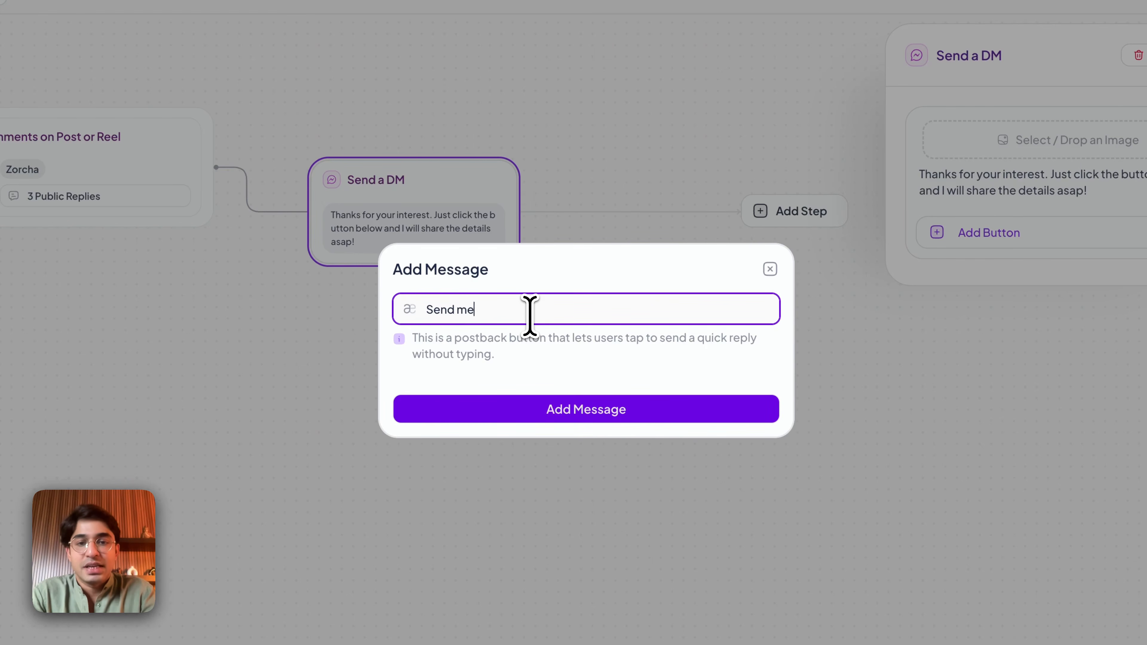
text( detail)
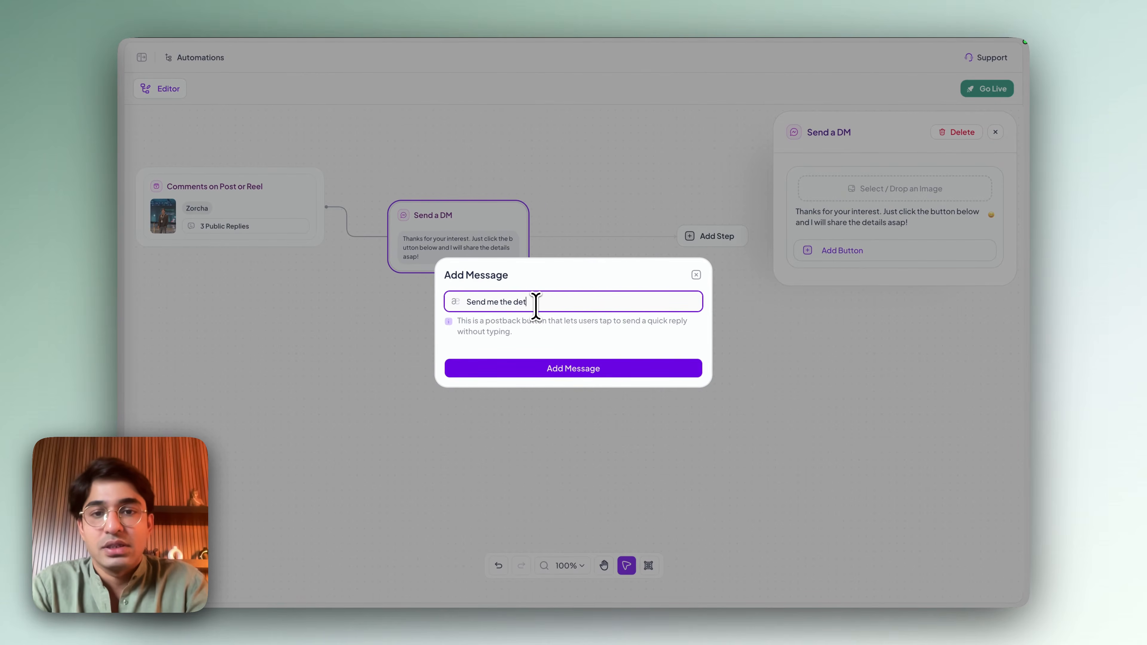
text(s)
click(567, 368)
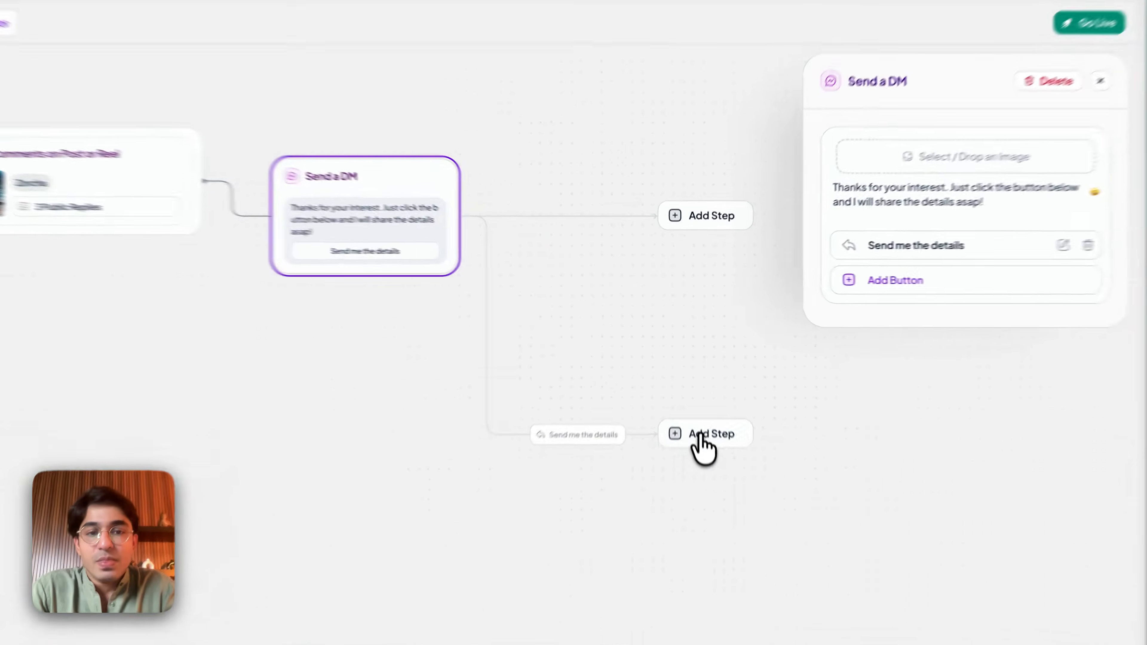
Add a Condition step to the "Send me the details" branch and move its node closer to the DM node.
click(703, 396)
drag(747, 470, 592, 343)
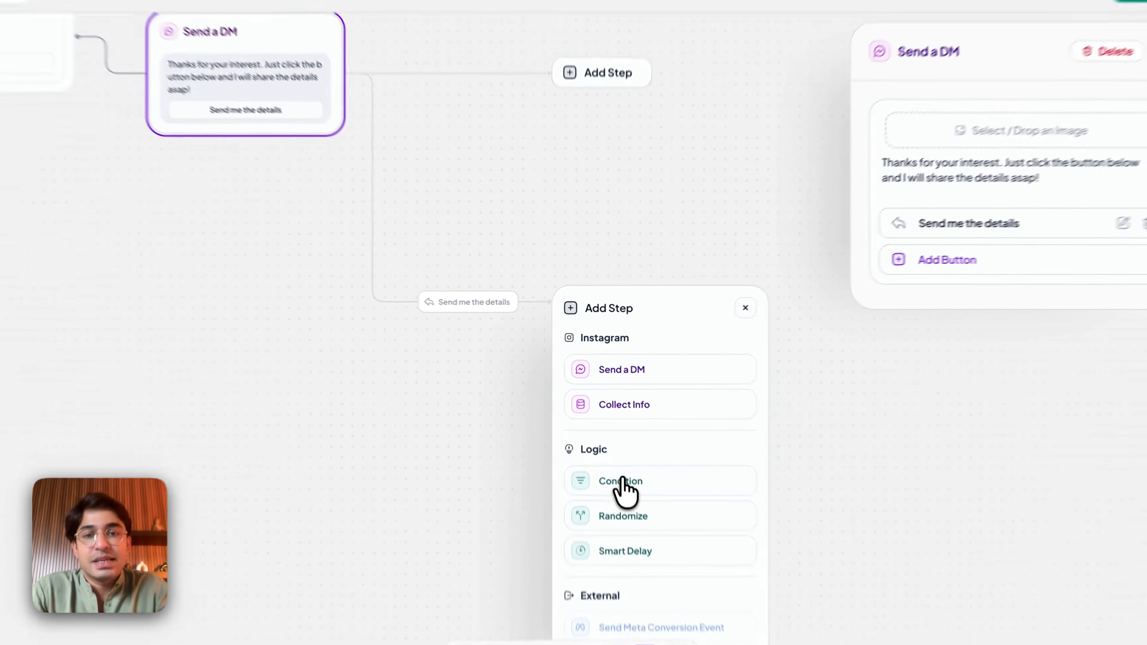
click(629, 441)
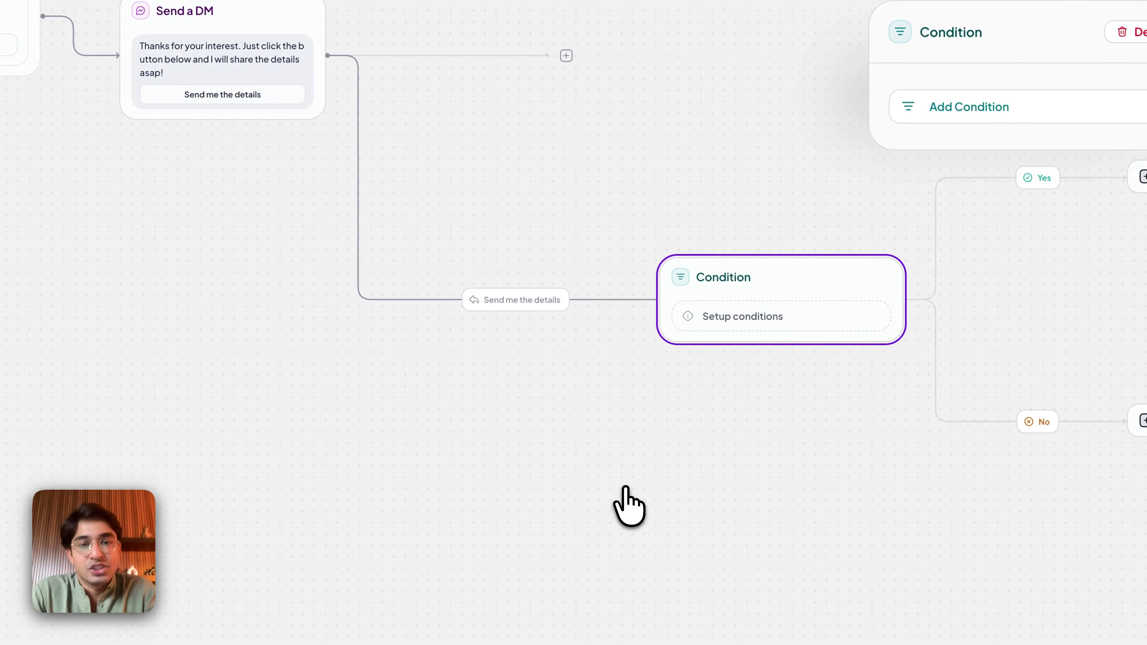
drag(761, 270, 658, 200)
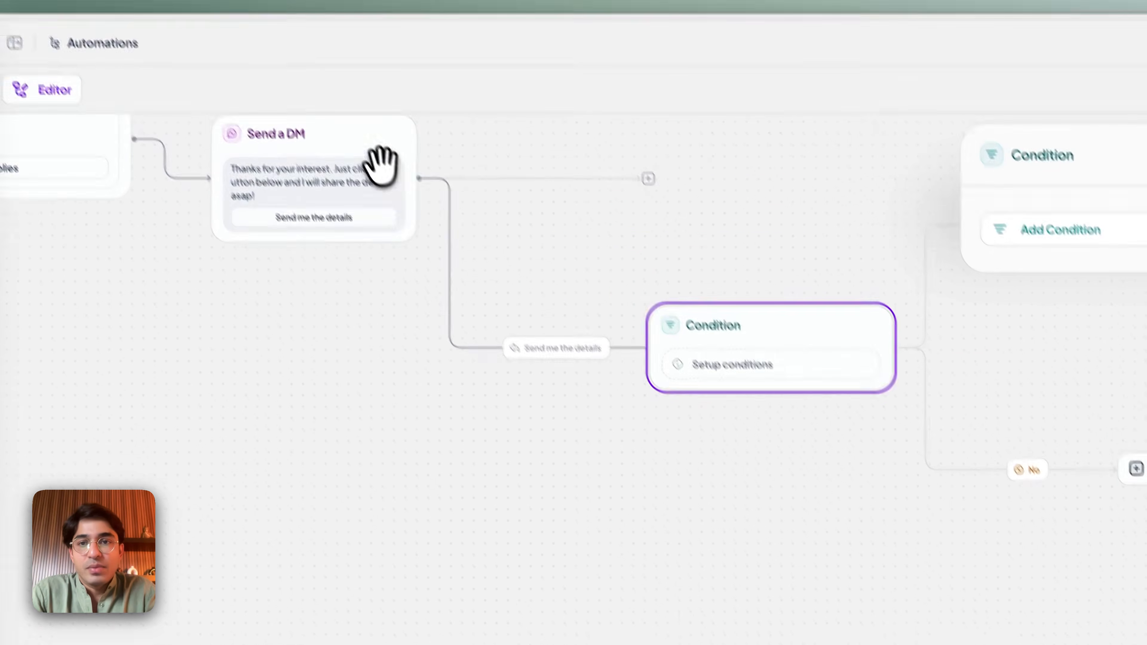
Reposition the first Send a DM node below the trigger and place the Condition node closer to it, slightly lower.
drag(270, 16, 106, 161)
drag(231, 313, 210, 328)
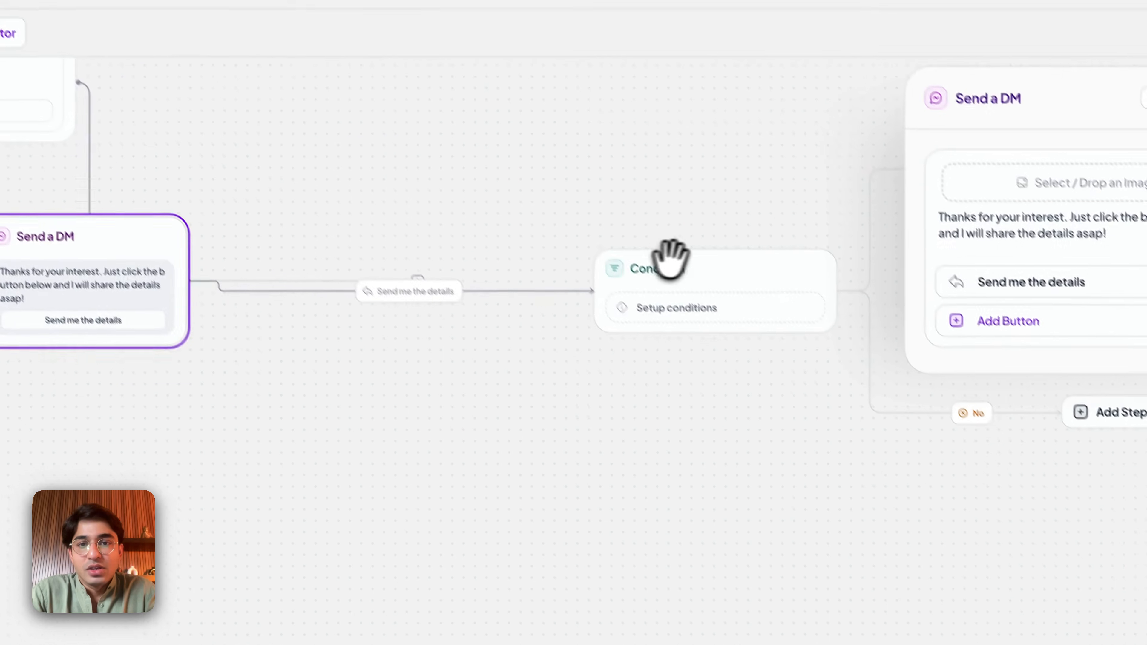
drag(768, 341, 614, 382)
drag(506, 307, 471, 336)
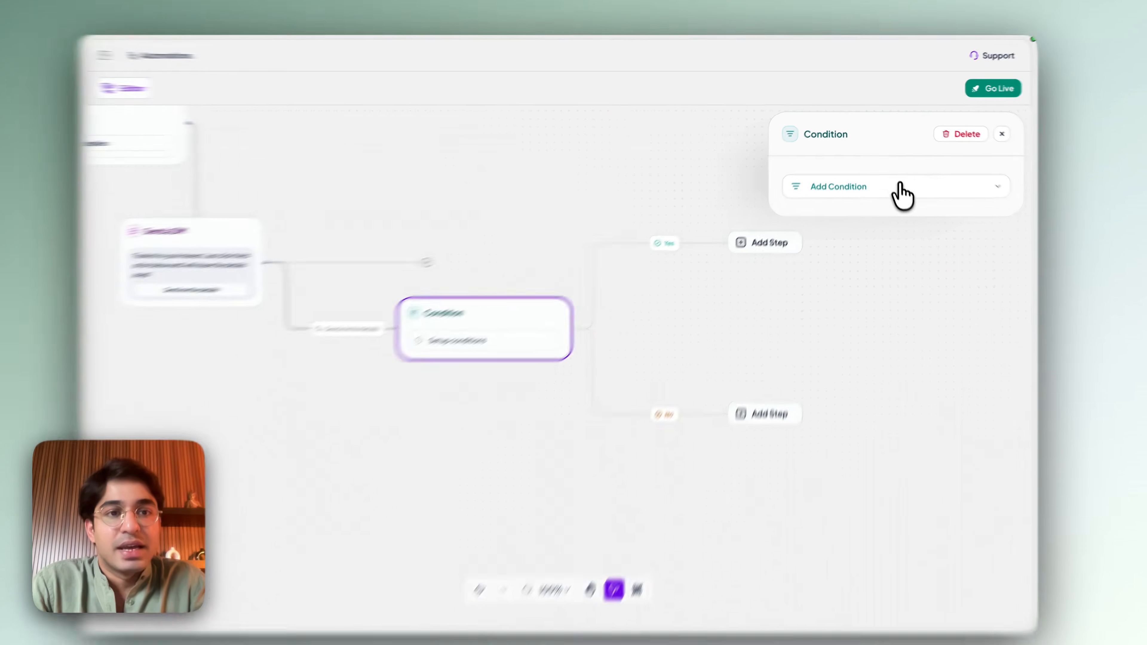
Add a Followers rule to the Condition step that matches contacts with followers above 100000.
click(900, 185)
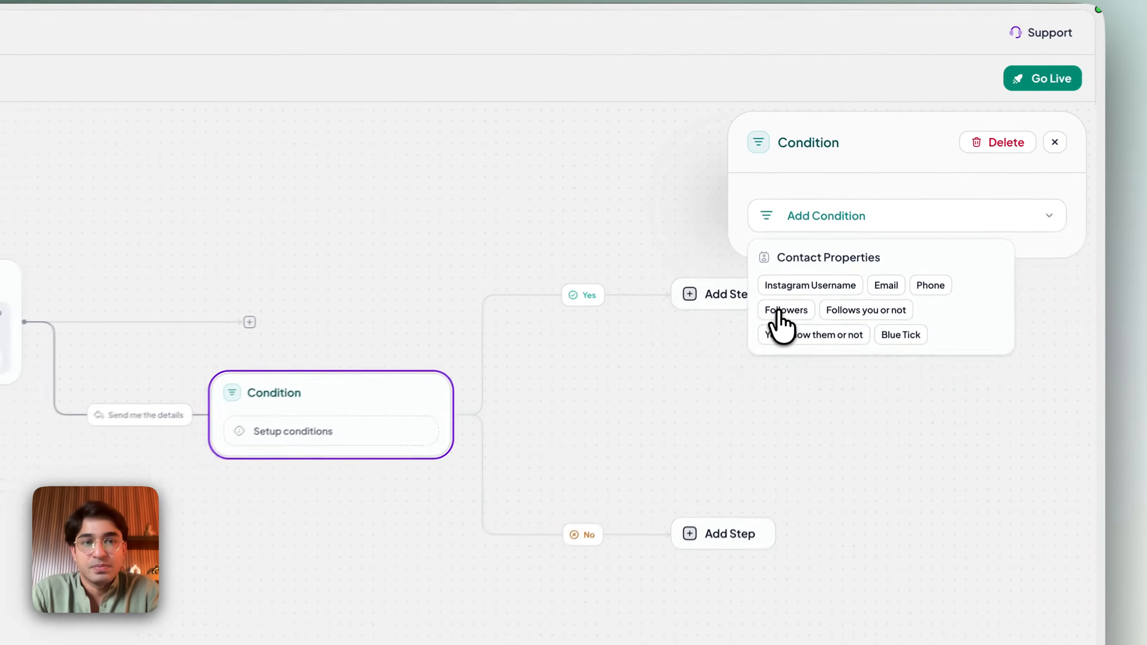
click(808, 247)
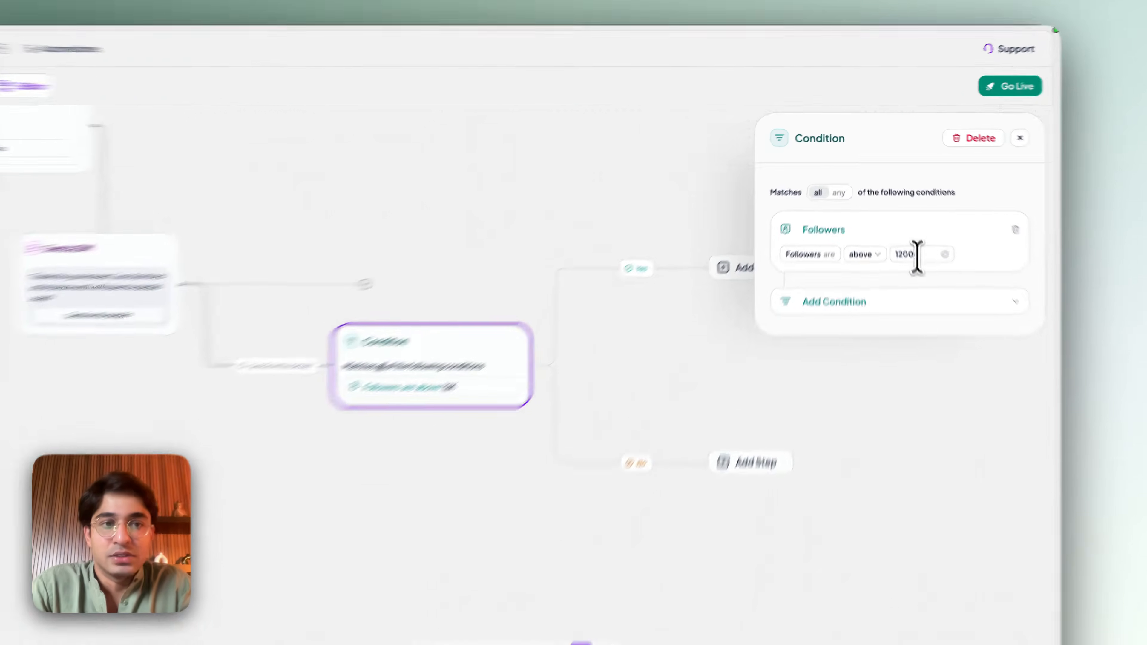
double_click(909, 231)
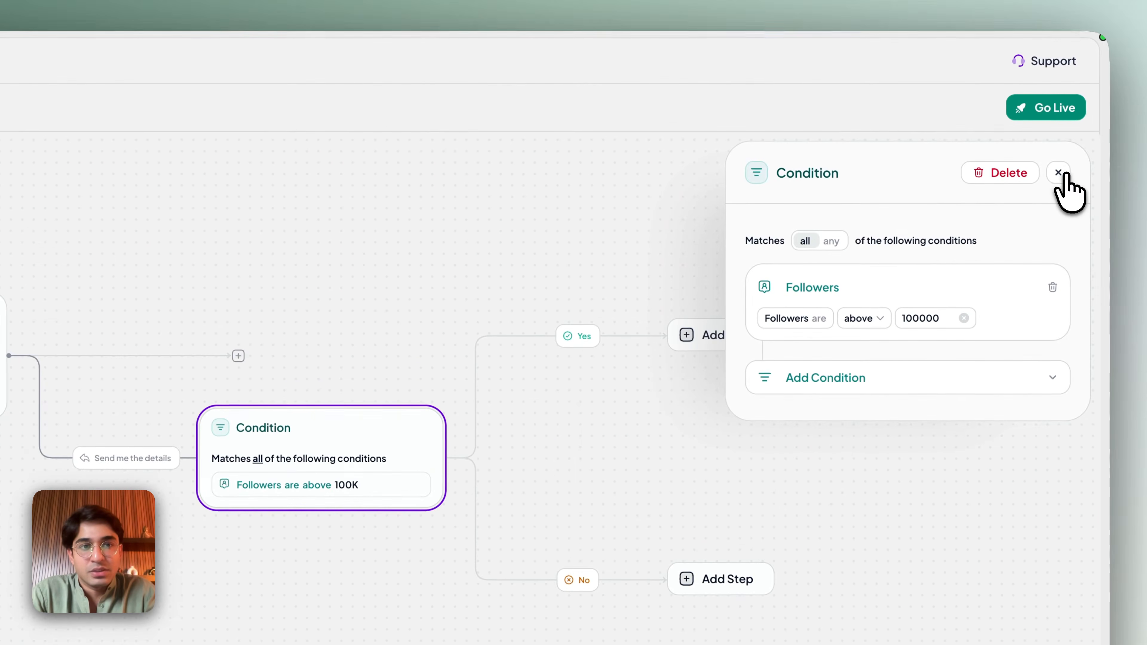
click(1059, 173)
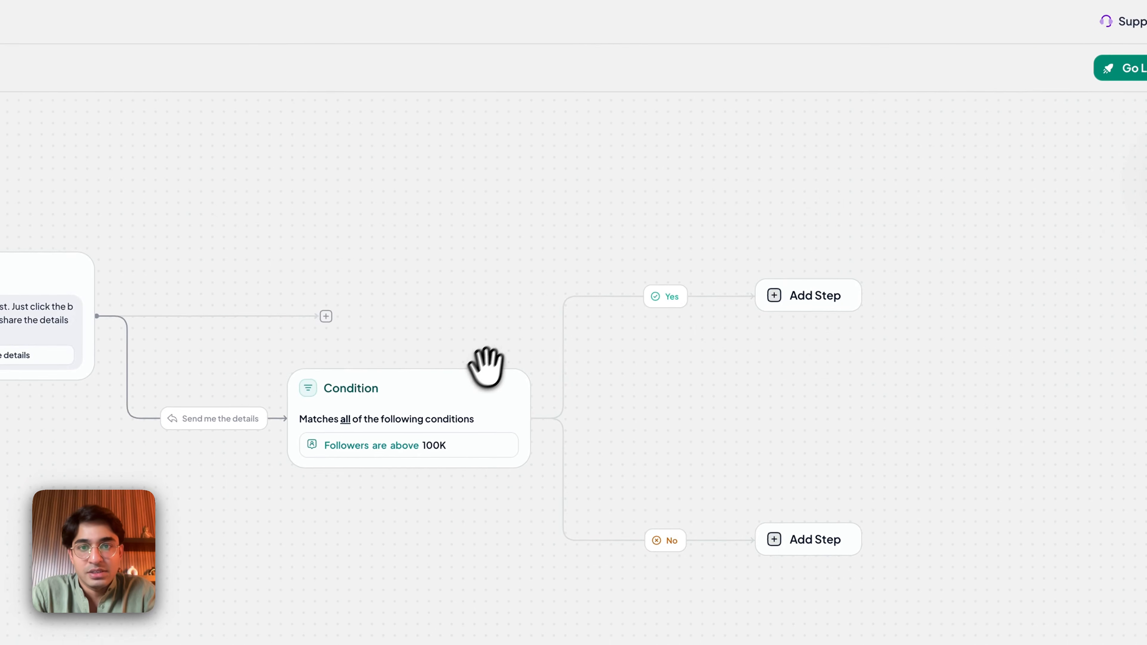
click(474, 379)
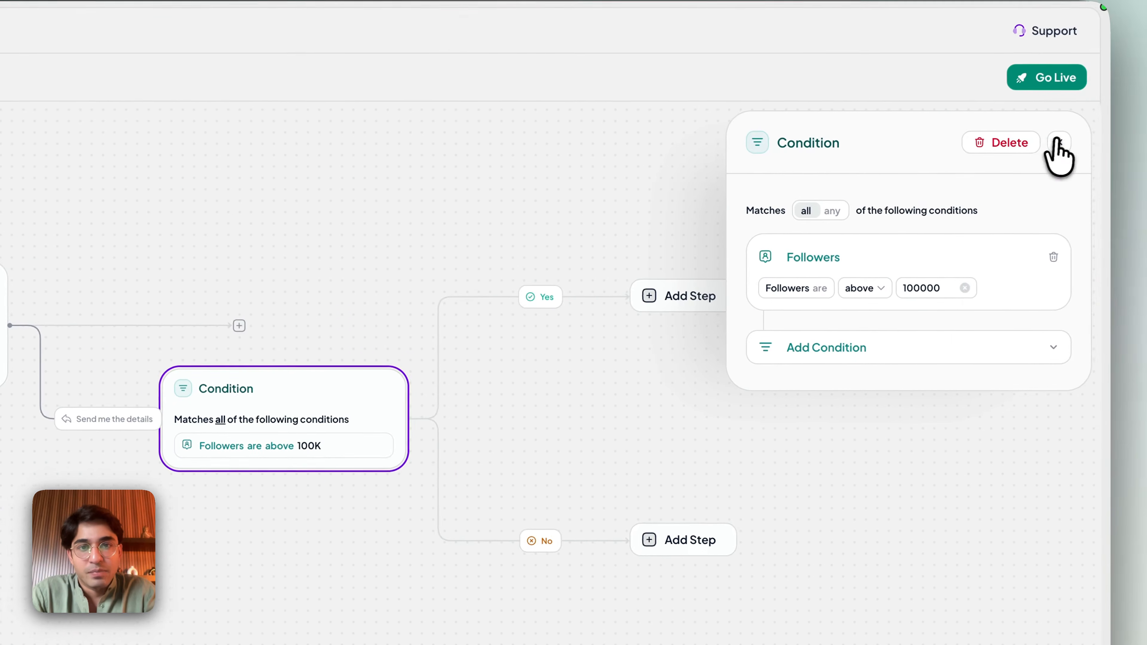
click(1057, 149)
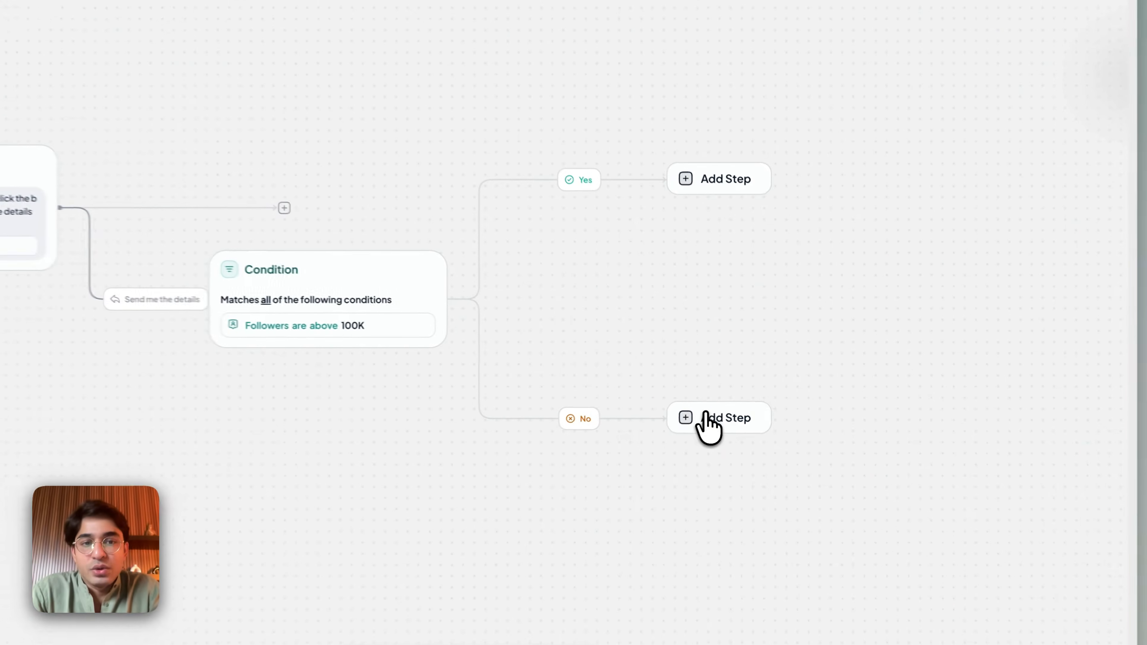
Add a Send a DM step with a message block to the No branch and move its node closer to the Condition.
click(770, 403)
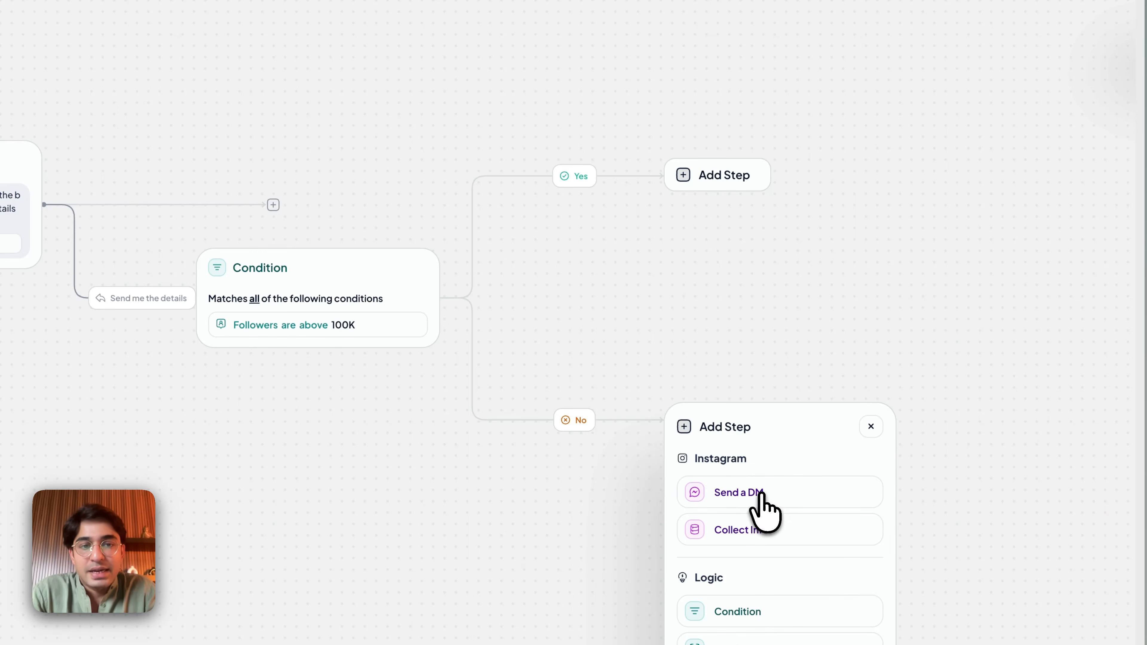
click(752, 492)
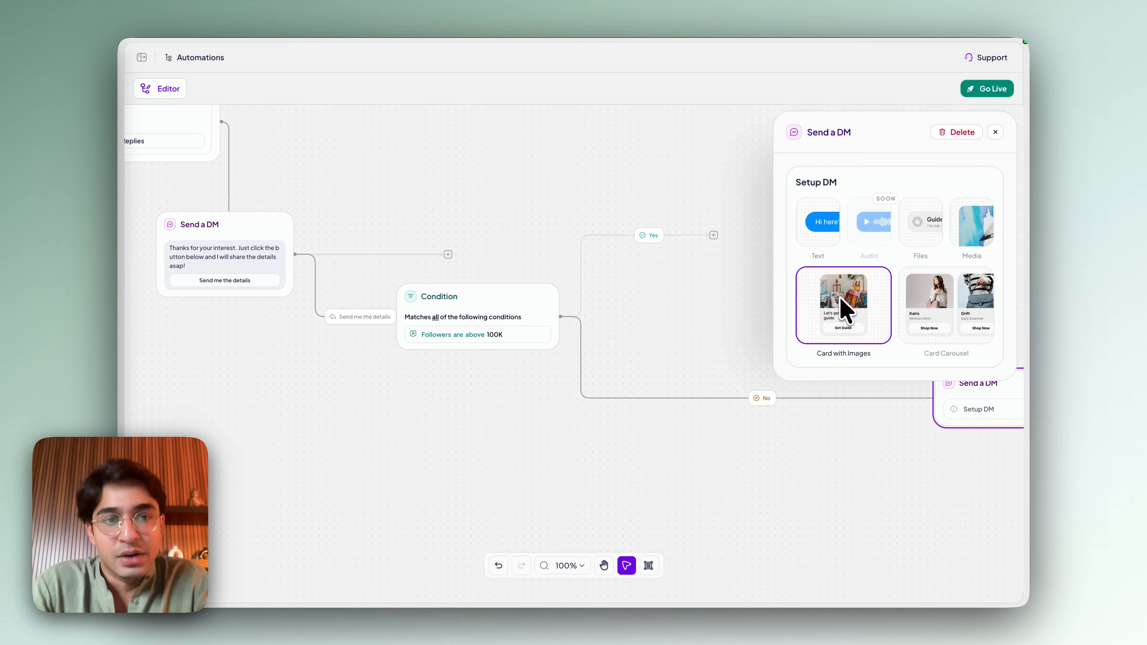
click(845, 311)
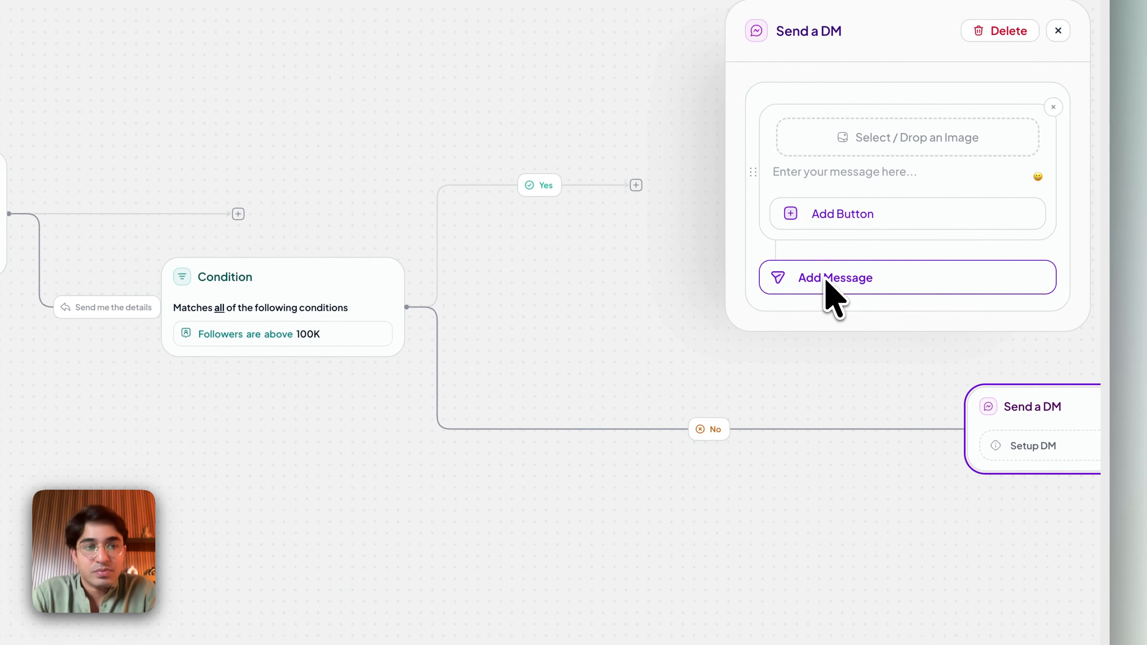
drag(1019, 398, 617, 484)
Write the No branch's DM text "Welcome to Zorcha!".
click(832, 172)
text(Zo)
key(BackSpace)
key(BackSpace)
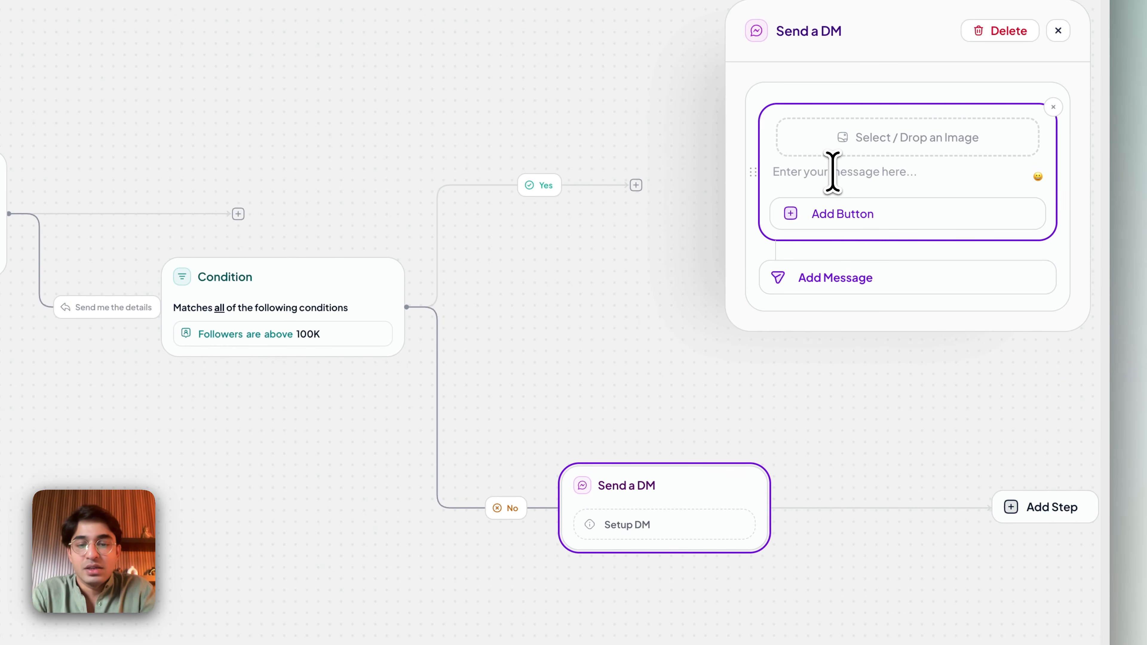
text(Welcome to Zorcha!)
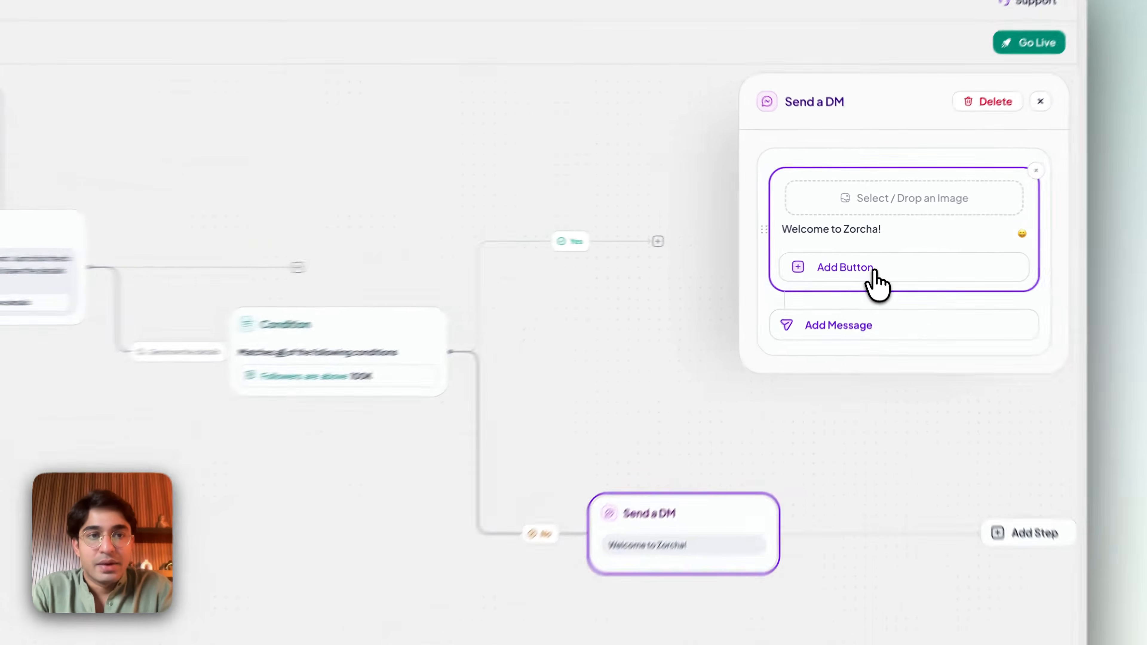
Add an Open Link button titled "Zorcha" with its web link to the welcome DM, and shift its node slightly closer to the Condition.
click(876, 256)
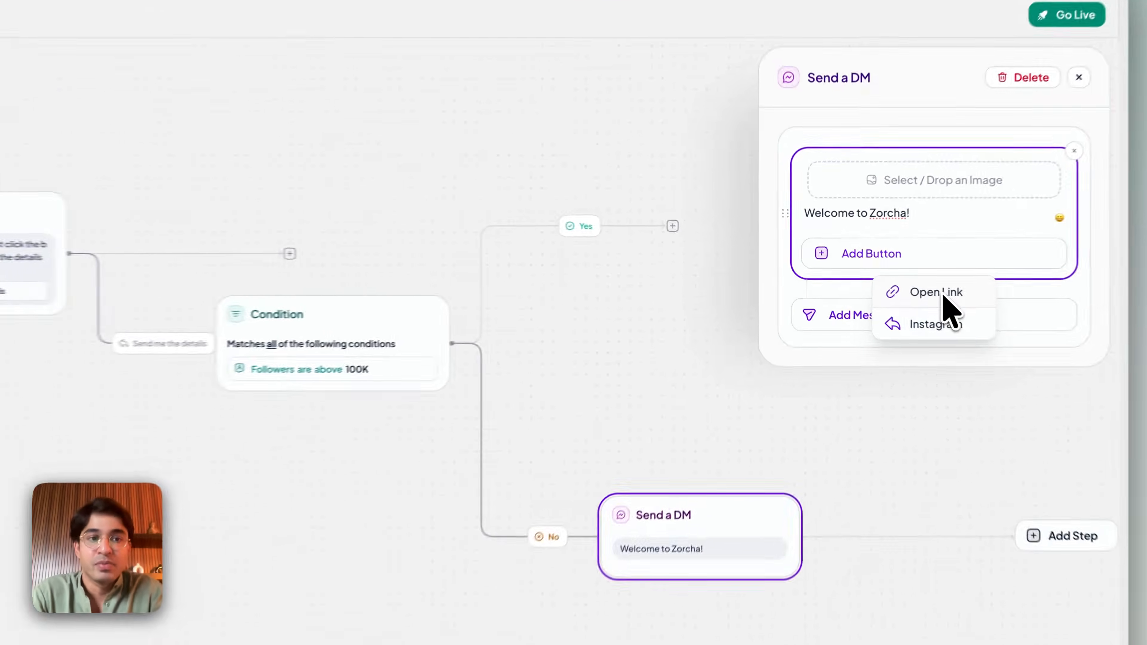
click(899, 281)
click(467, 264)
text(Zorcha)
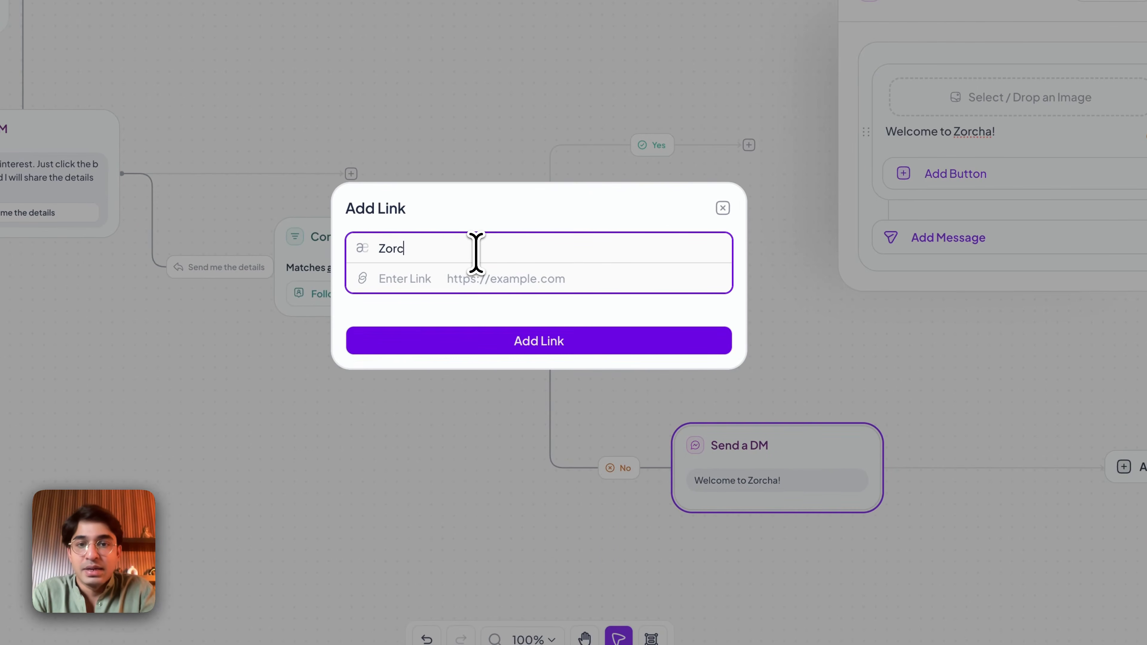
click(500, 277)
text(https://z)
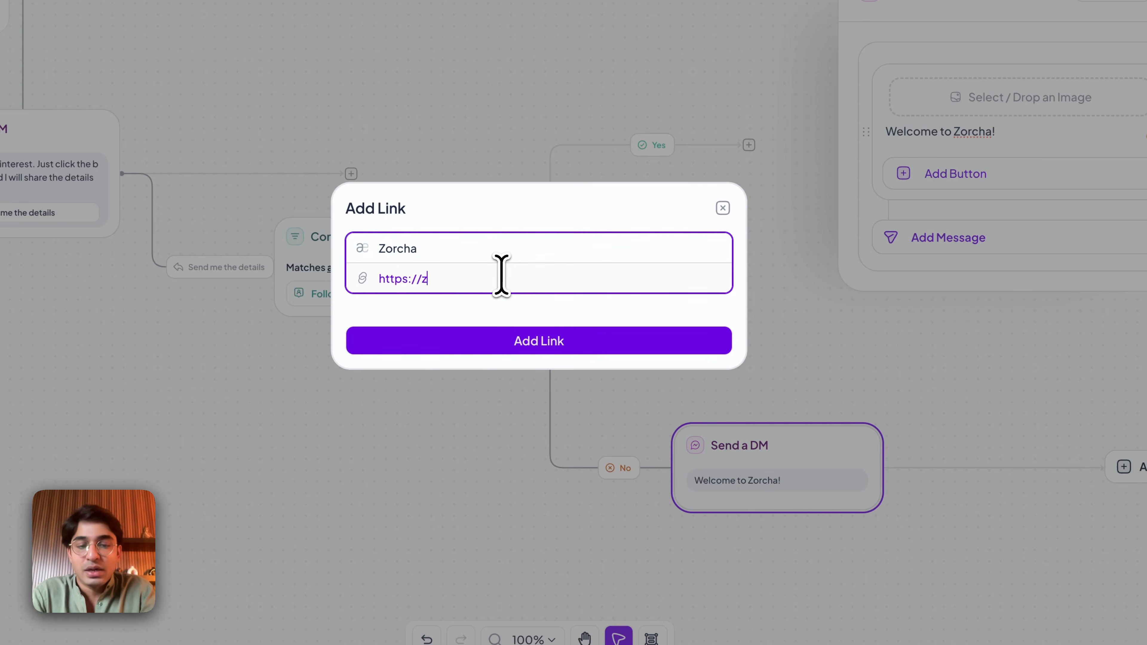
click(519, 347)
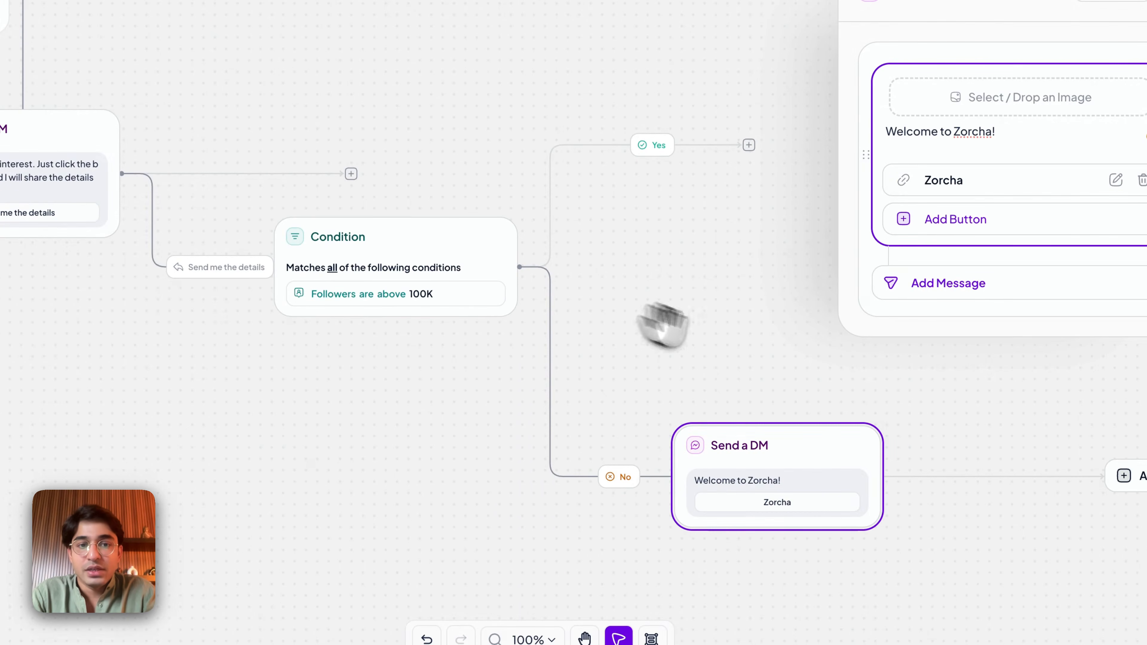
drag(770, 443, 737, 447)
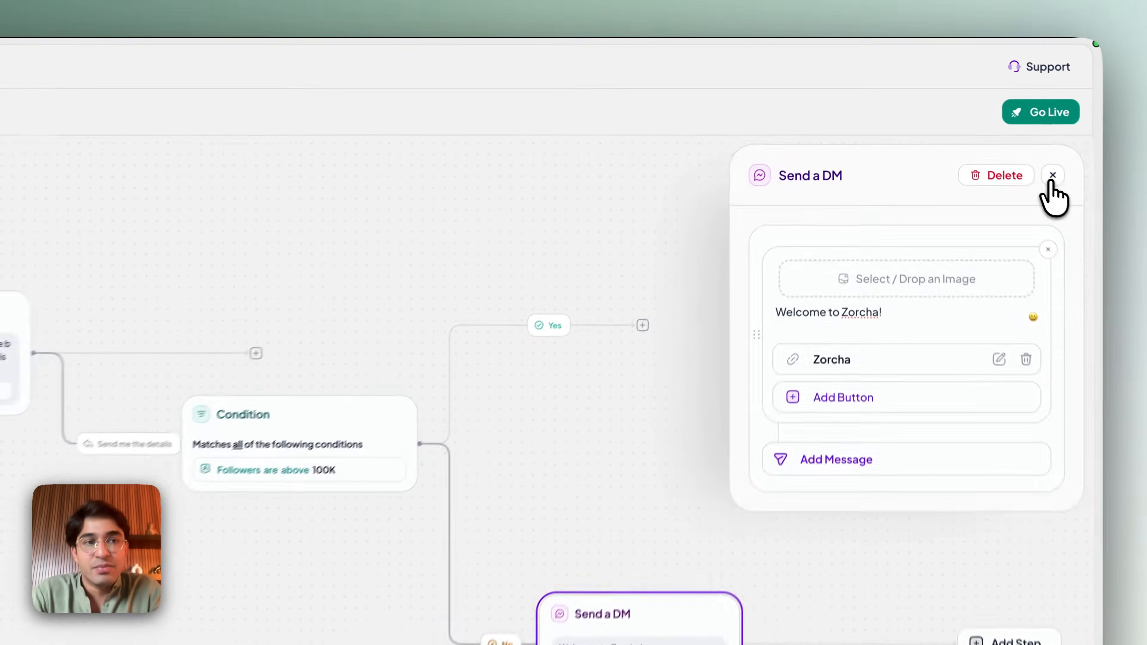
click(1051, 176)
Add a Collect Info step to the Yes branch and set its contact property to Phone.
click(643, 324)
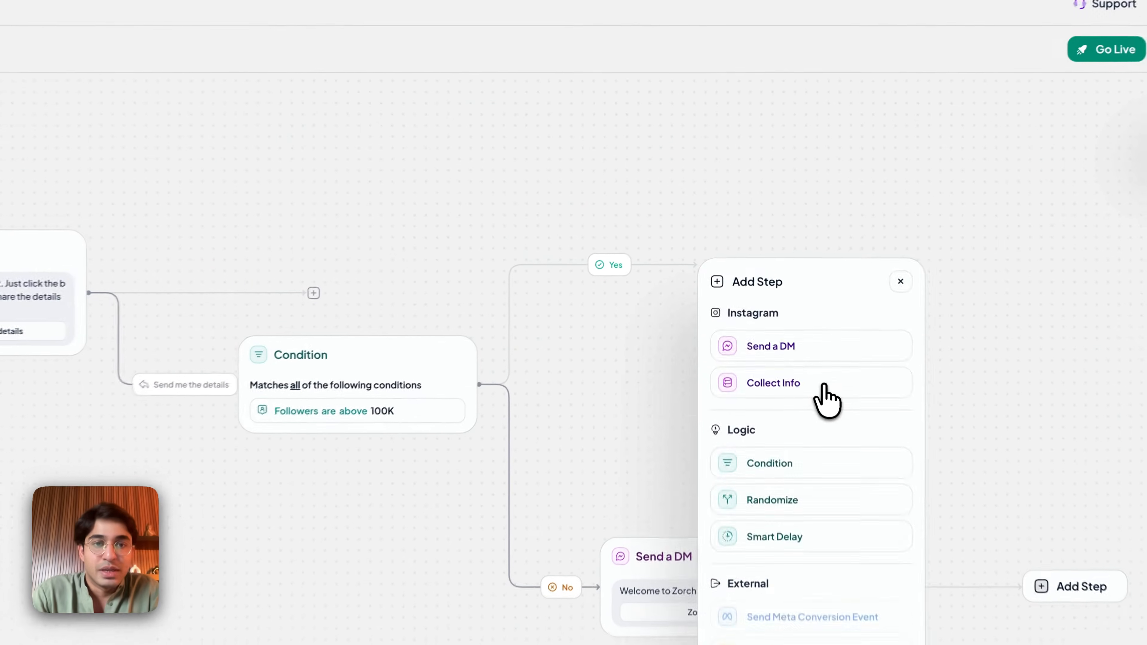
click(792, 327)
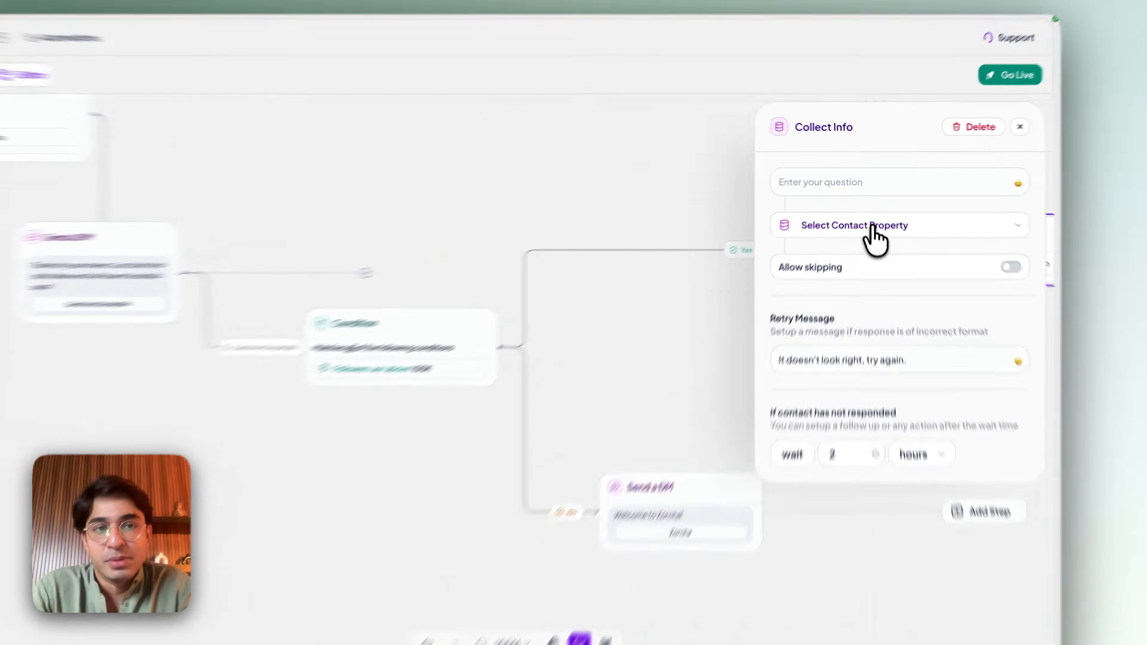
click(872, 215)
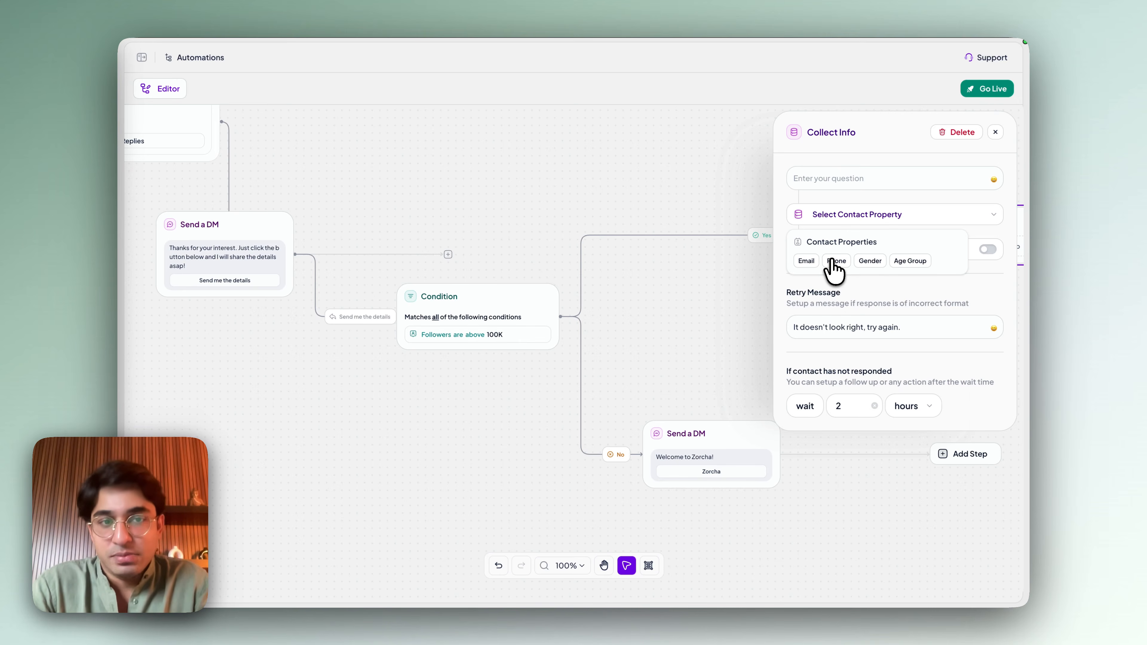
click(835, 262)
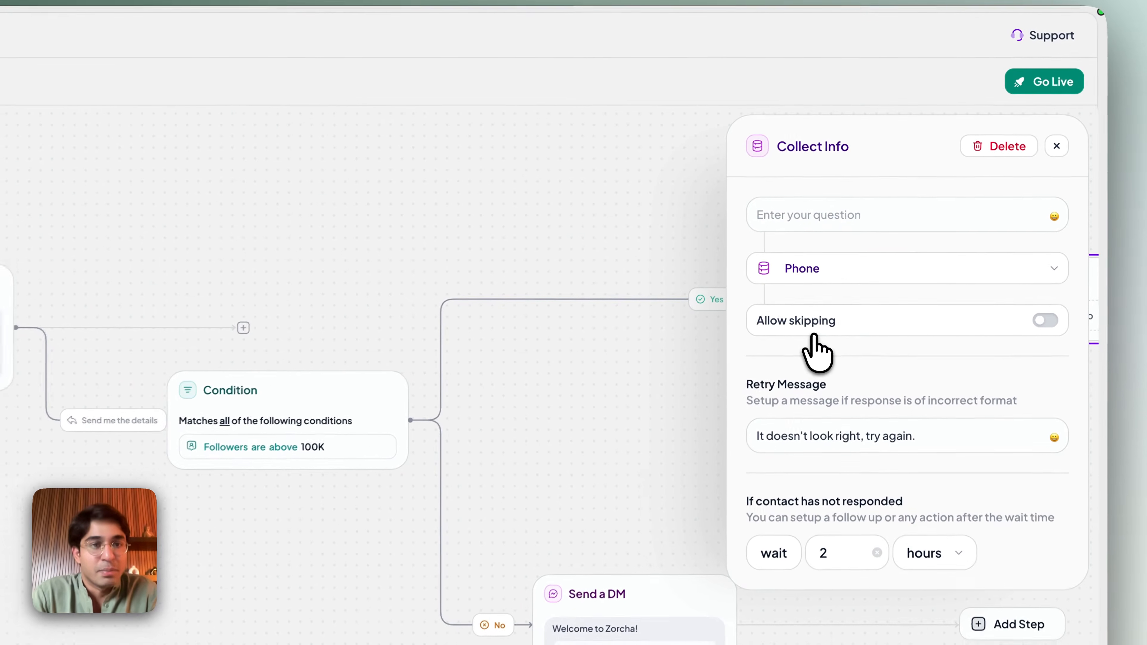
Enter the Collect Info question "Please share your phone number and an expert from our team will guide you.".
click(792, 221)
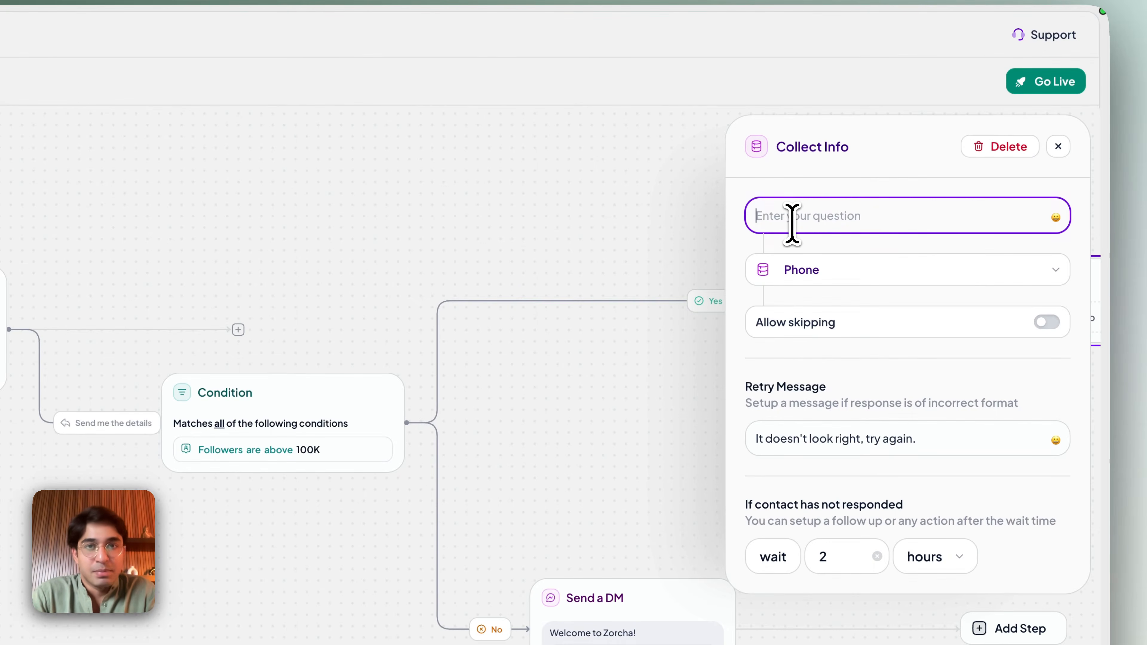
text(Please share)
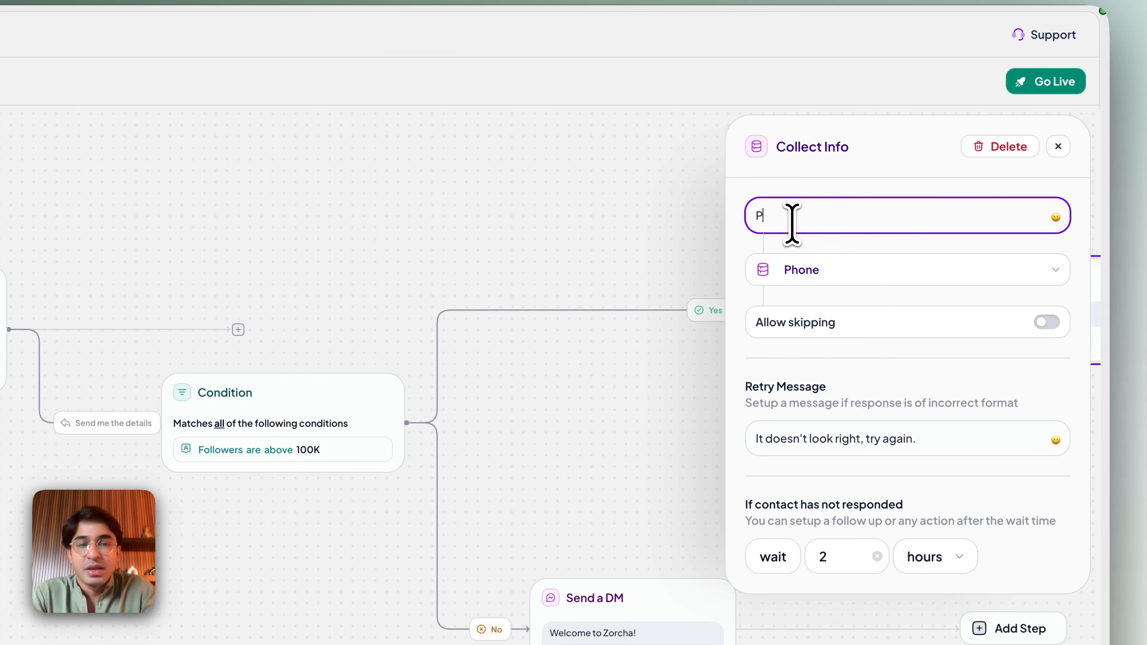
text( you)
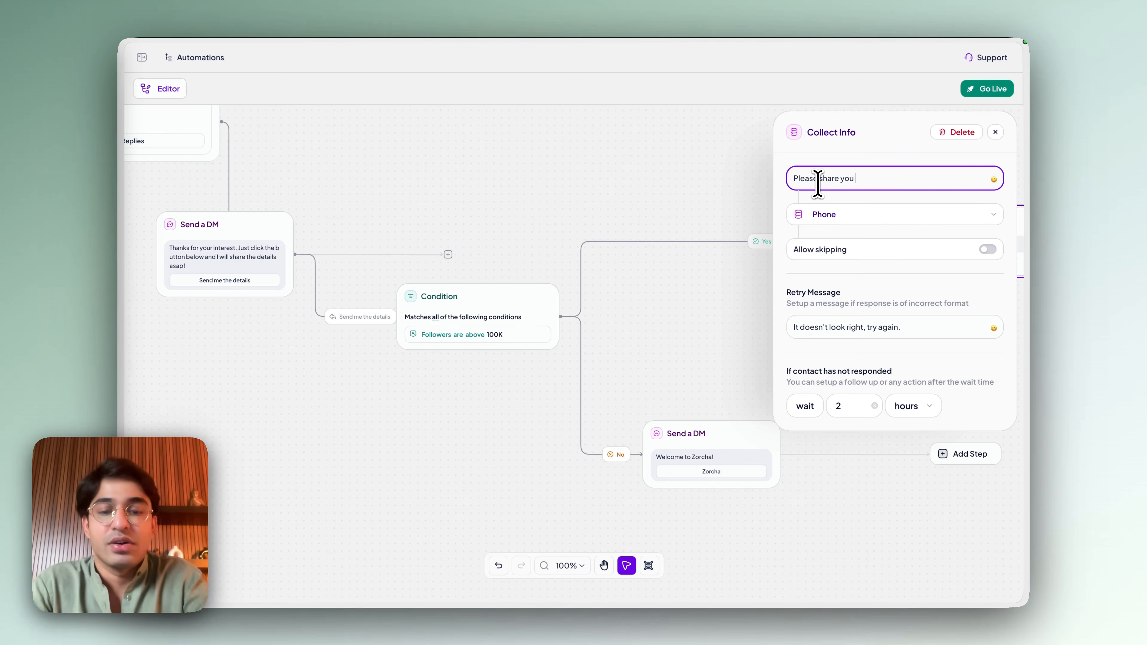
text(r phone numbne)
text( and an expert from)
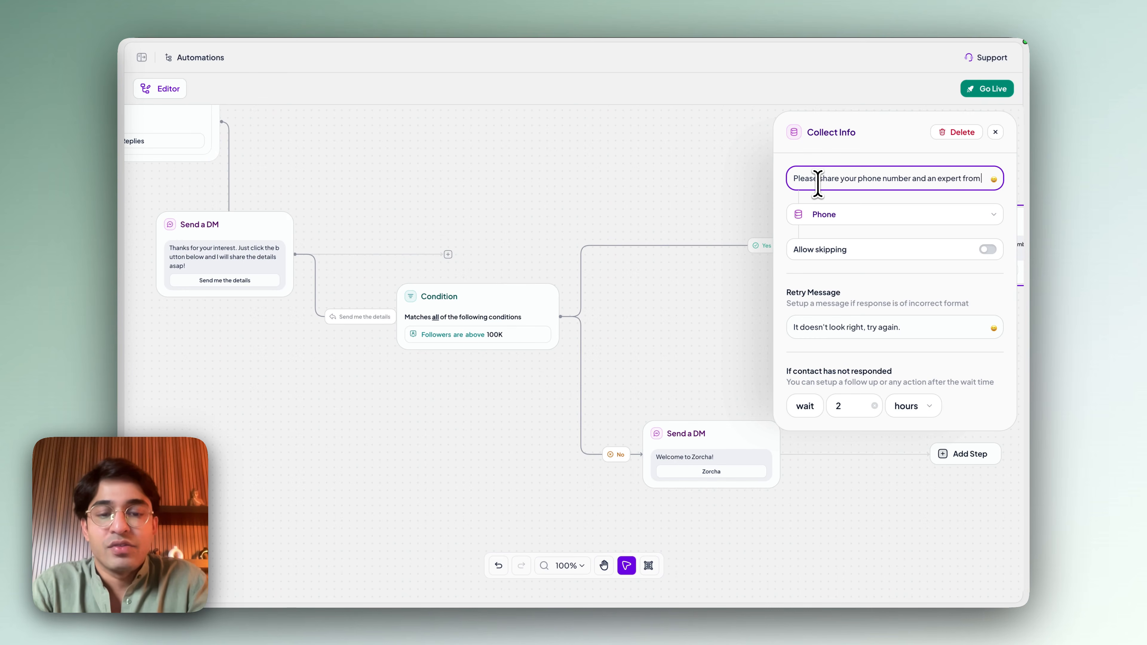
text( our team will)
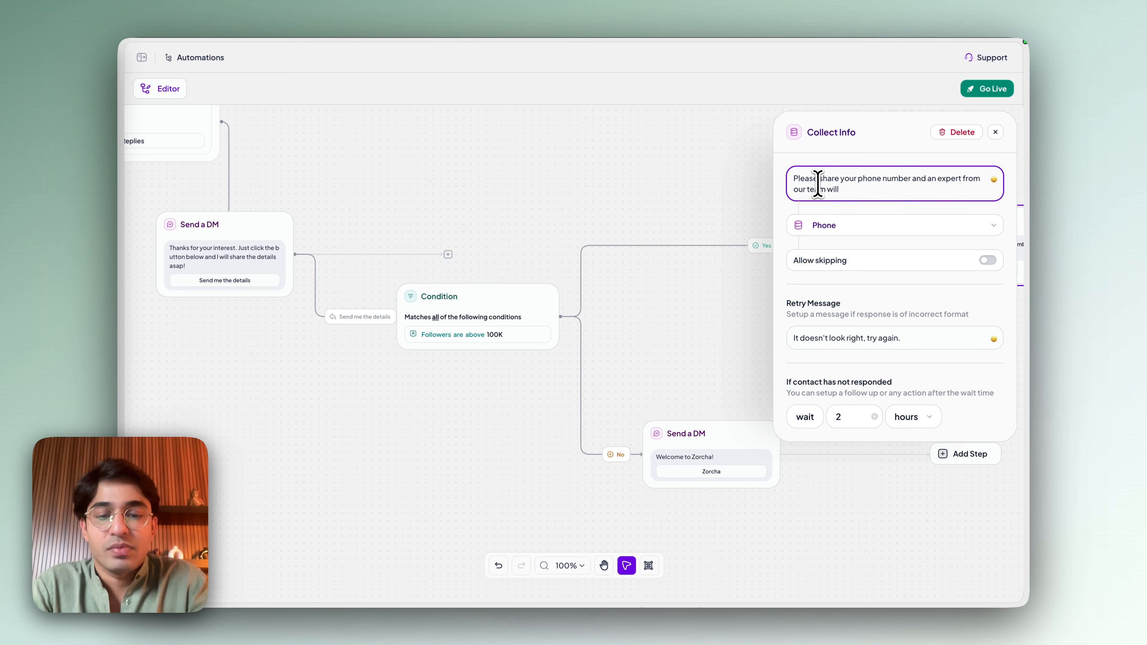
text( guide you.)
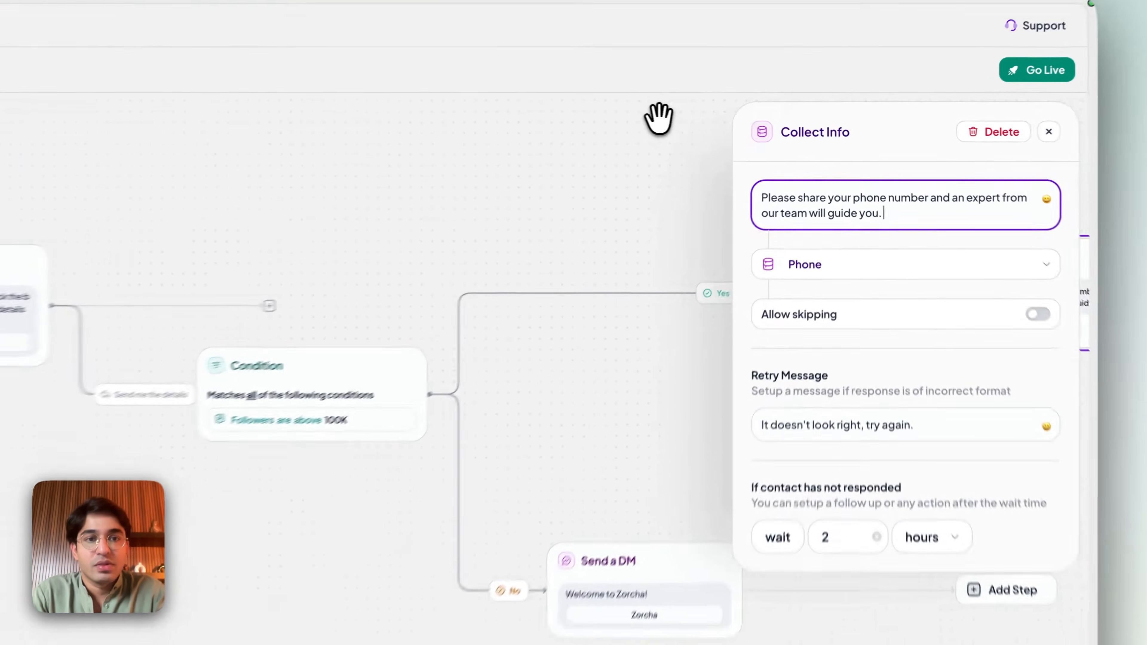
Move the Collect Info node closer to the Condition node on the Yes branch.
click(751, 121)
click(1007, 257)
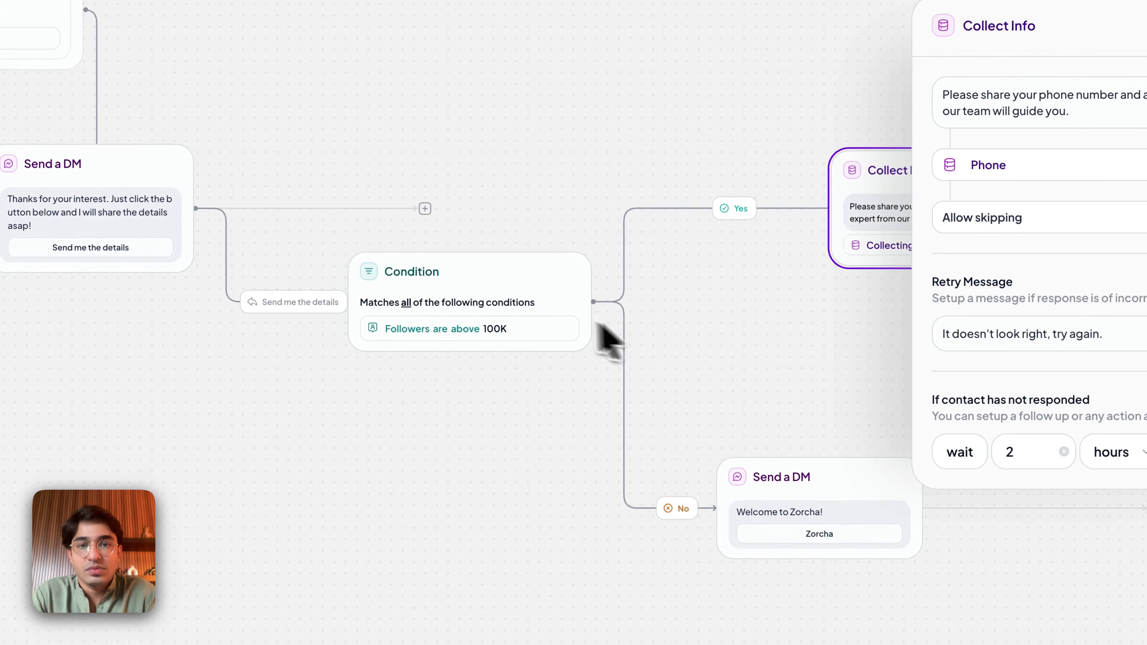
click(744, 341)
drag(745, 341, 315, 326)
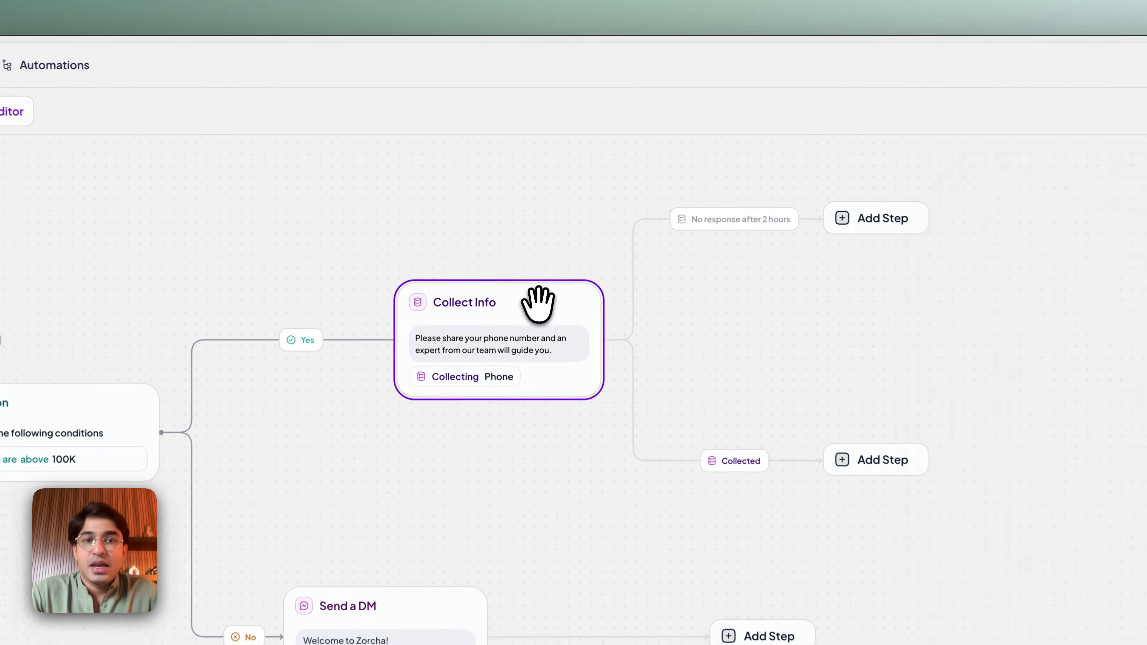
click(538, 302)
drag(505, 292, 353, 306)
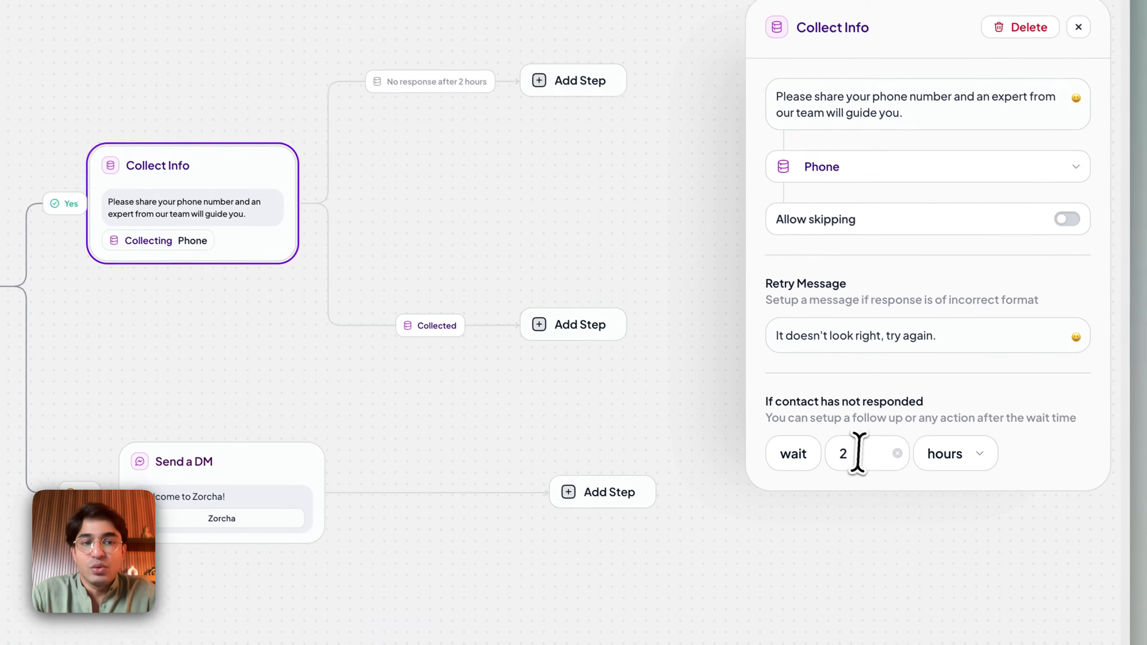
Set the Collect Info no-response wait to 5 hours and allow contacts to skip the question.
click(1025, 606)
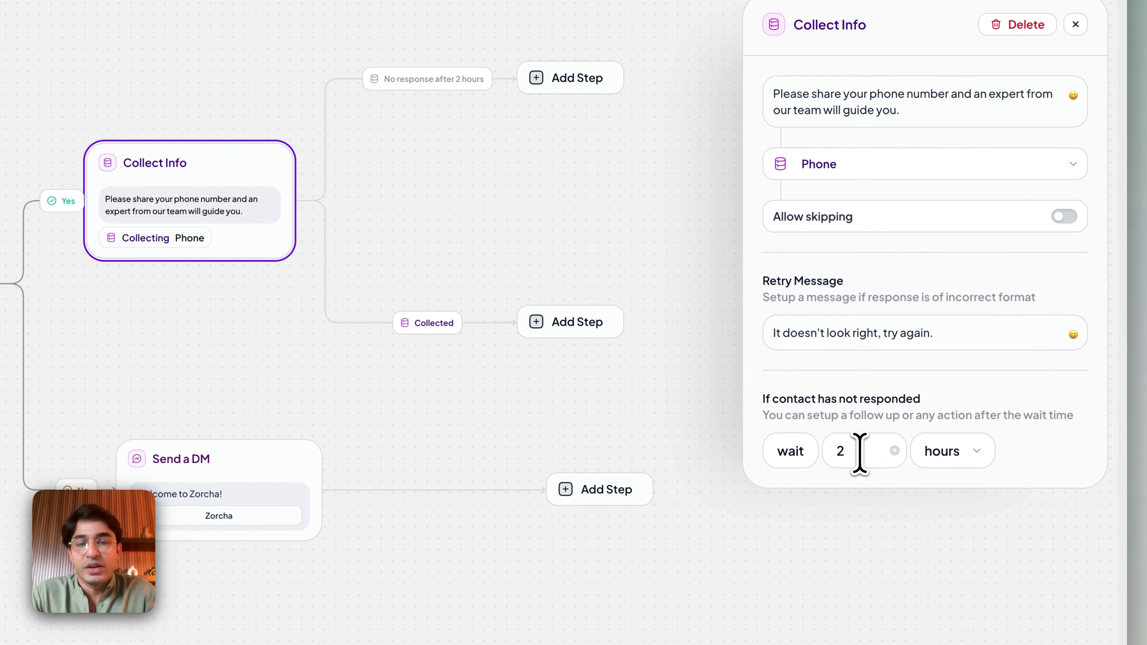
key(BackSpace)
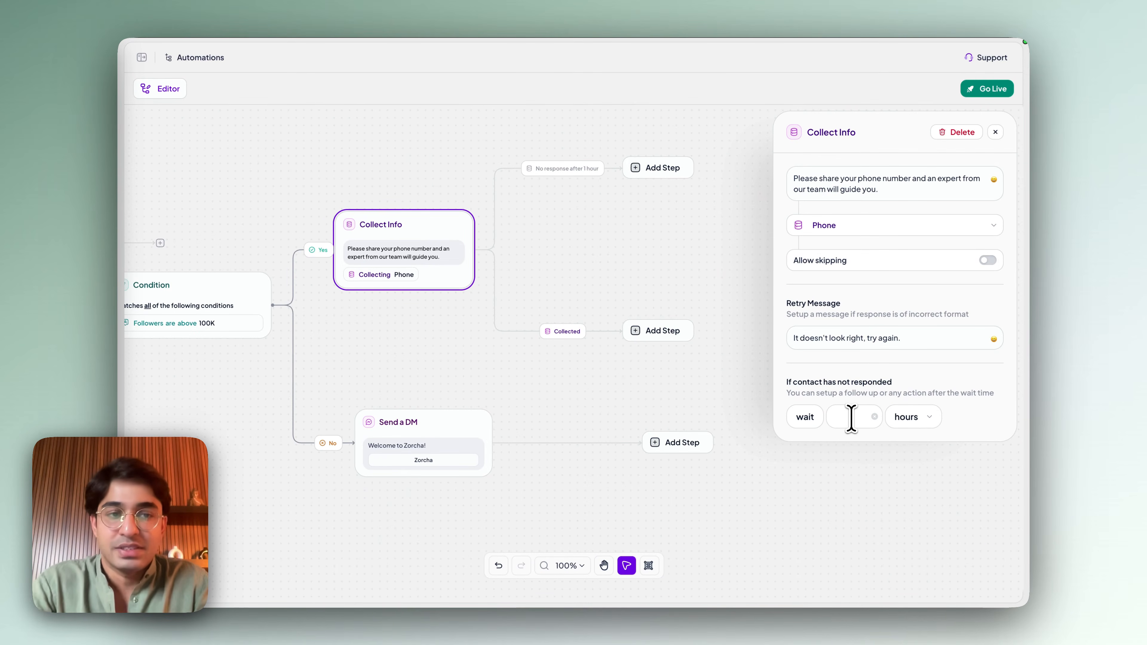
text(5)
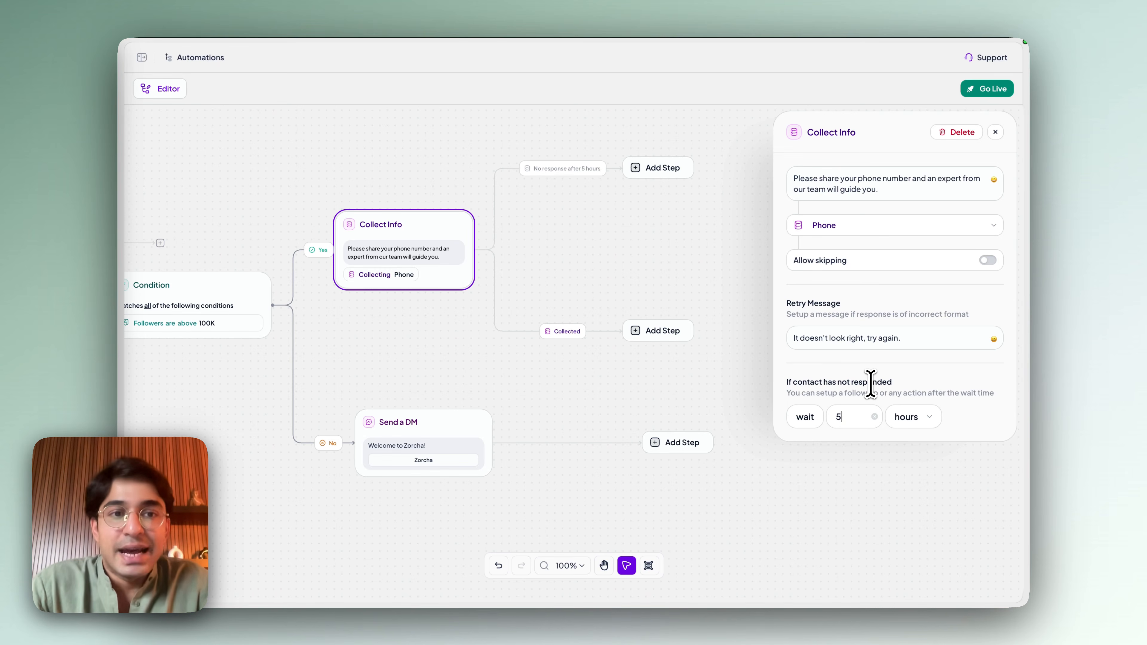
click(987, 261)
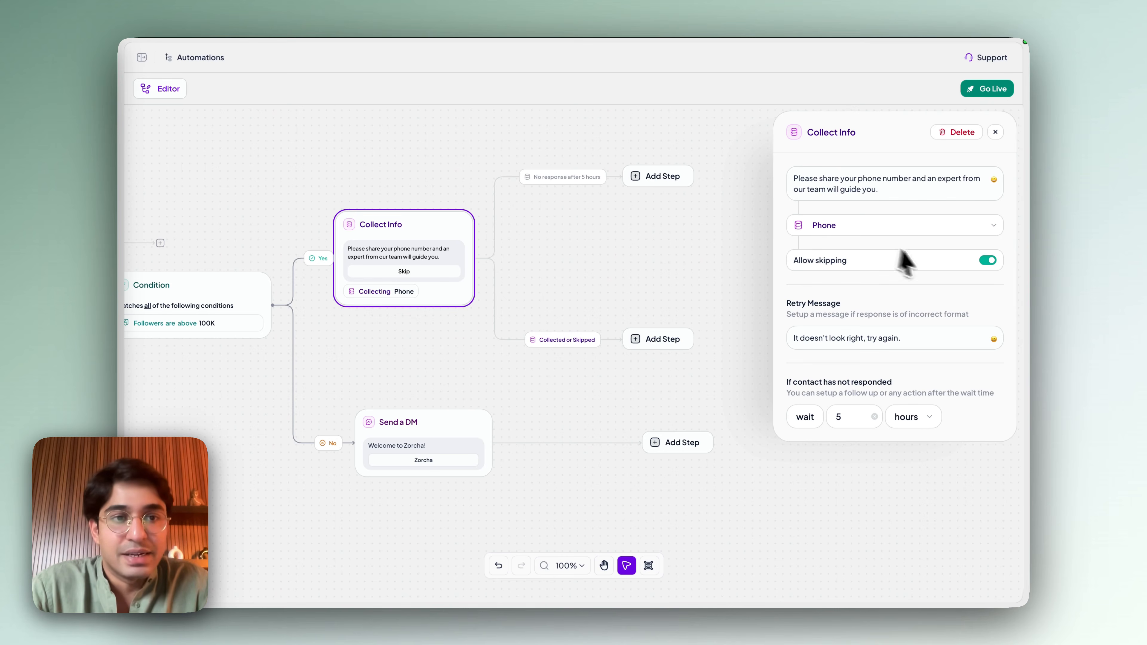
Add a Send a DM step using Card with Images to the Collected or Skipped branch of the Collect Info node.
click(996, 133)
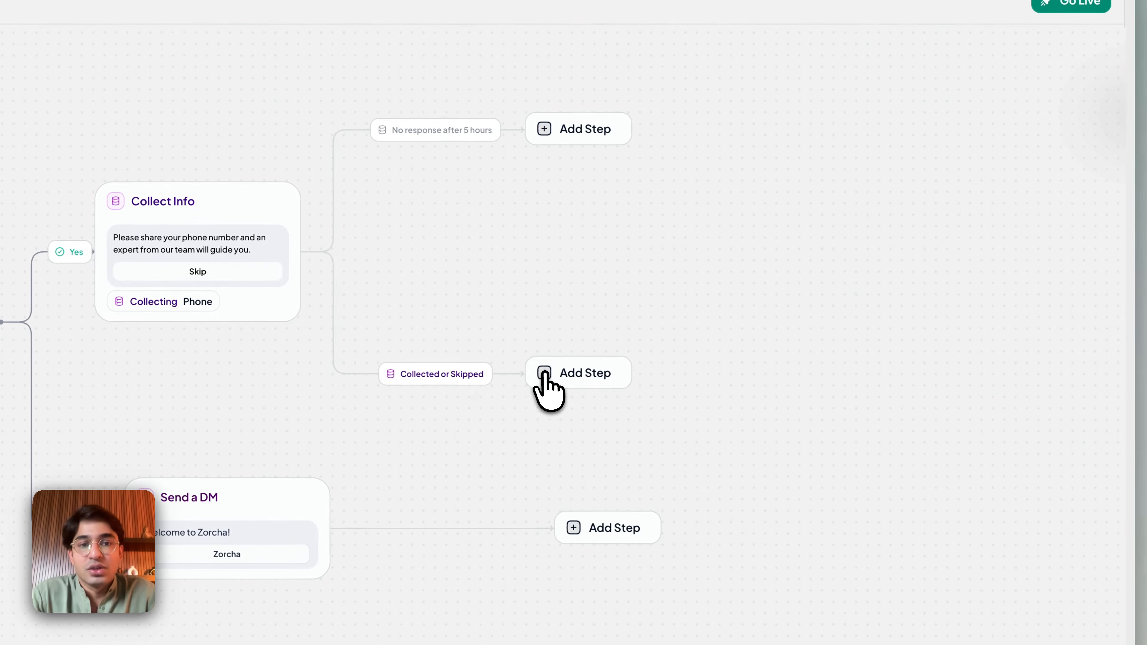
click(544, 373)
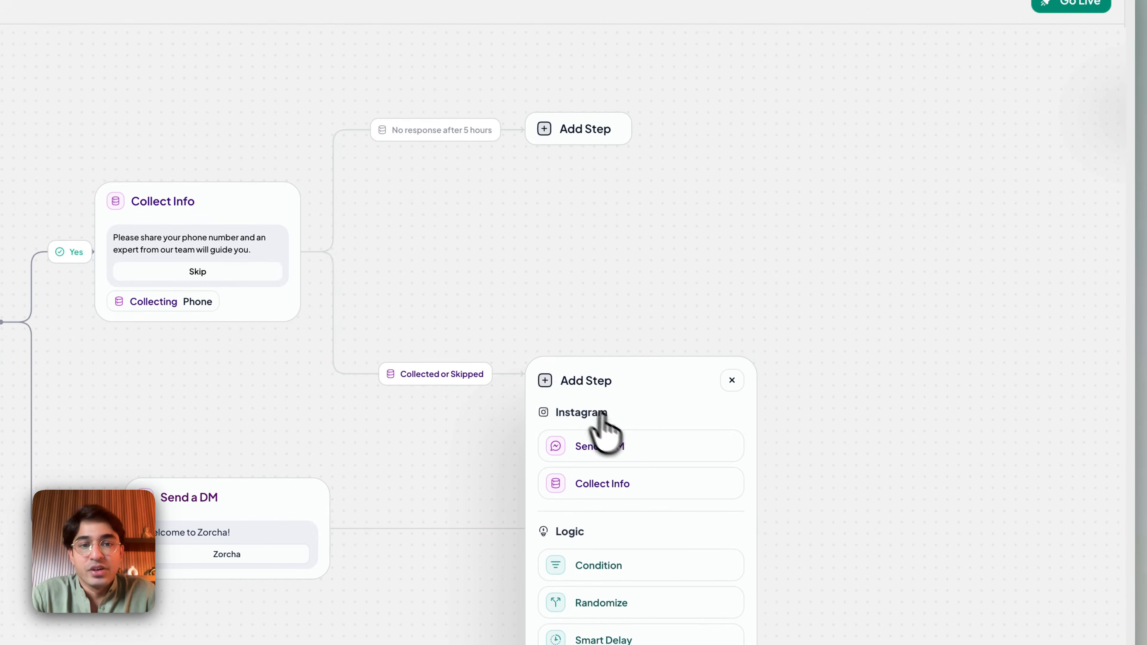
click(619, 432)
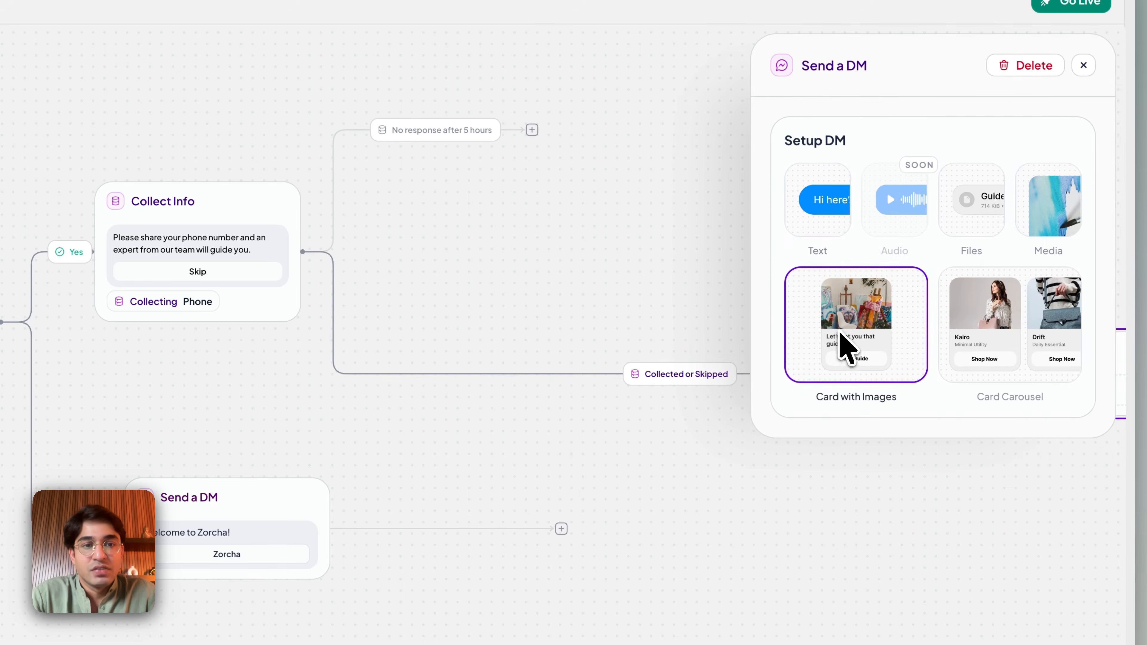
click(847, 341)
Enter "Welcome to Zorcha!" as the card text of the Collected or Skipped DM.
text(Zorcha)
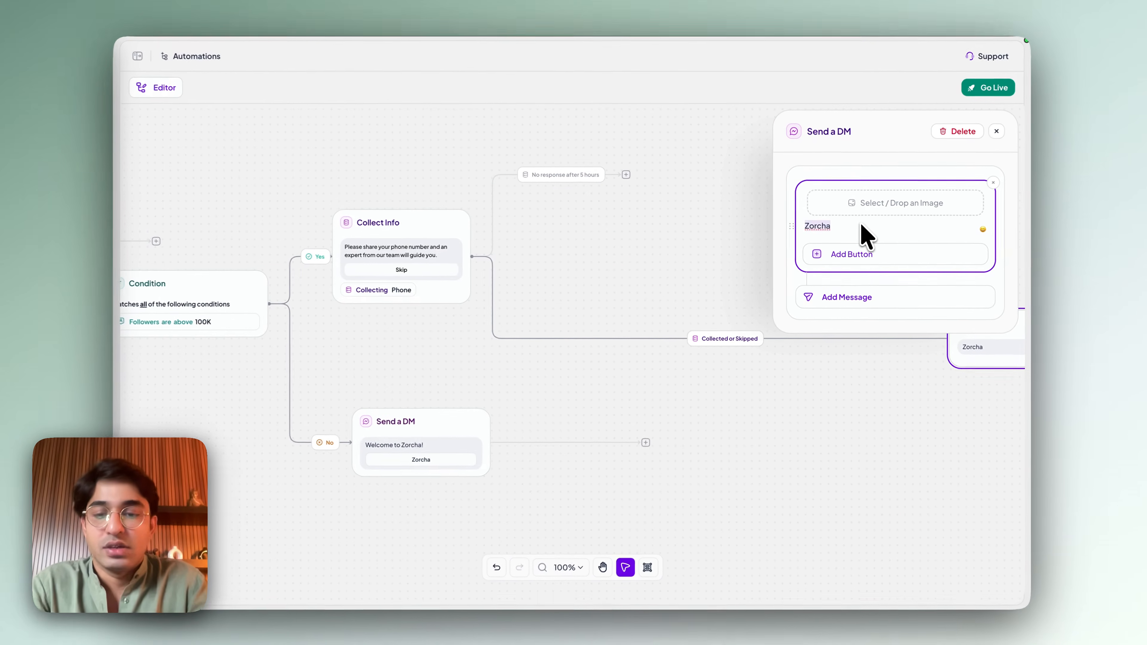
key(BackSpace)
key(BackSpace)
key(BackSpace)
key(BackSpace)
key(BackSpace)
key(BackSpace)
text(Wel)
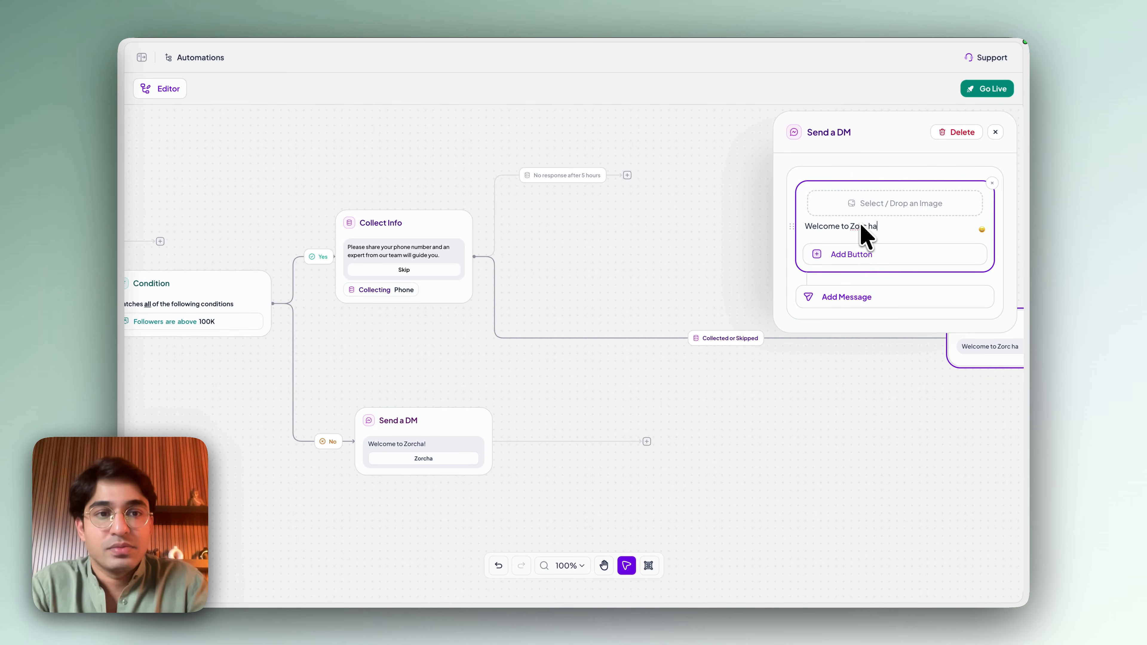
text(!)
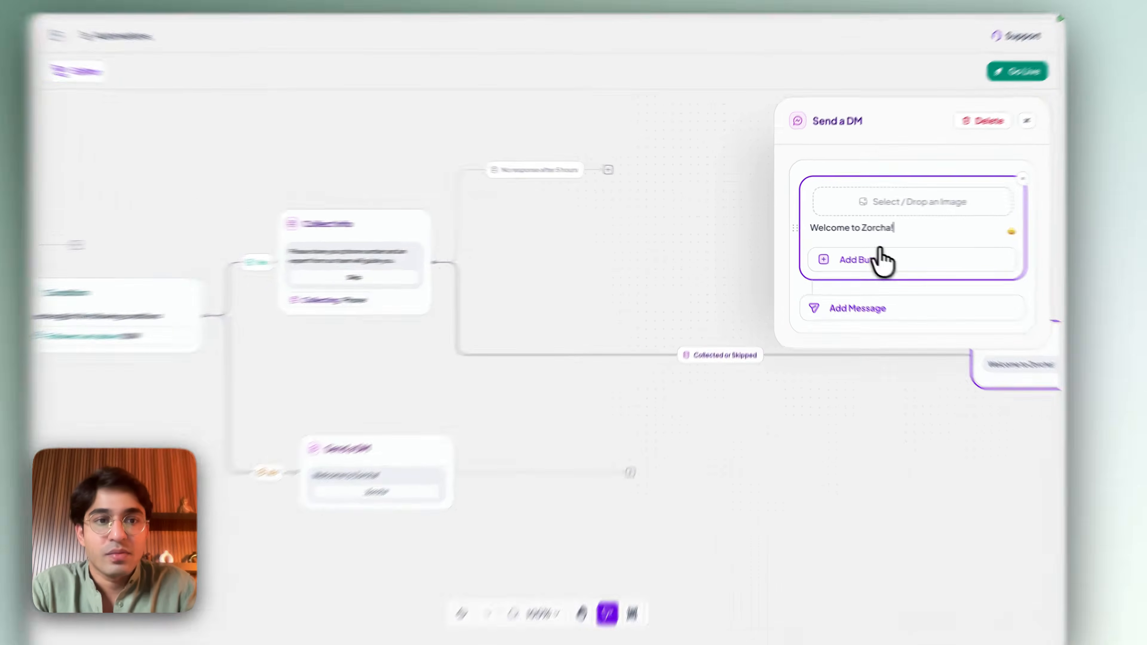
Add an Open Link button titled "Zorcha" to the welcome card, pointing to the Zorcha website.
click(876, 254)
click(888, 282)
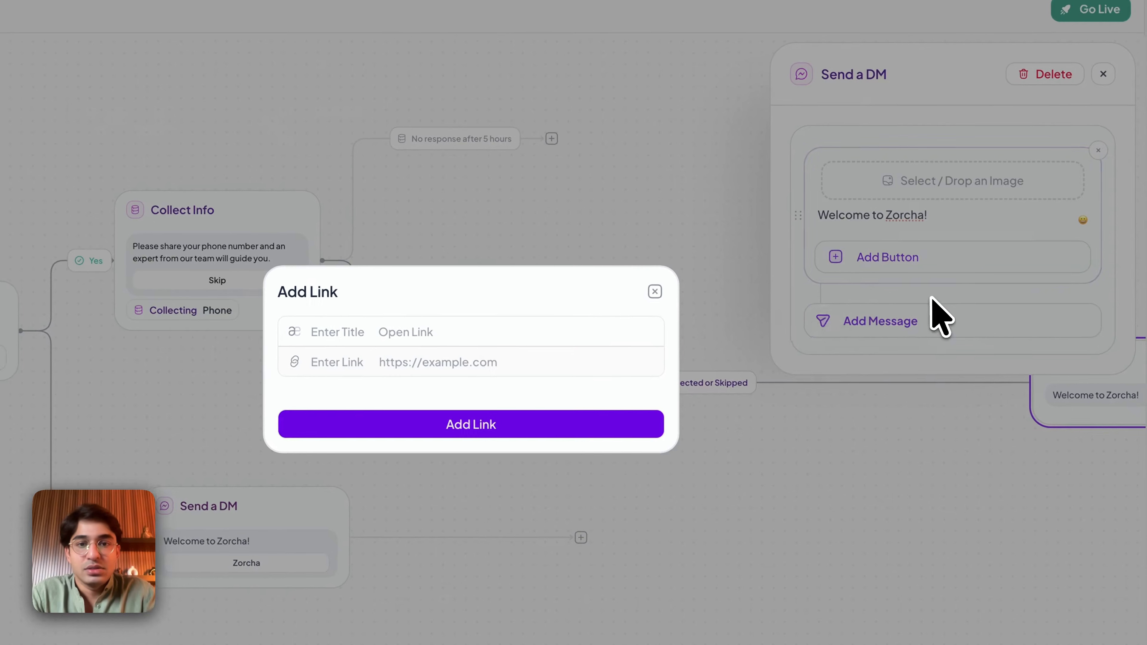
click(428, 334)
text(Zorcha)
click(465, 377)
text(https://z)
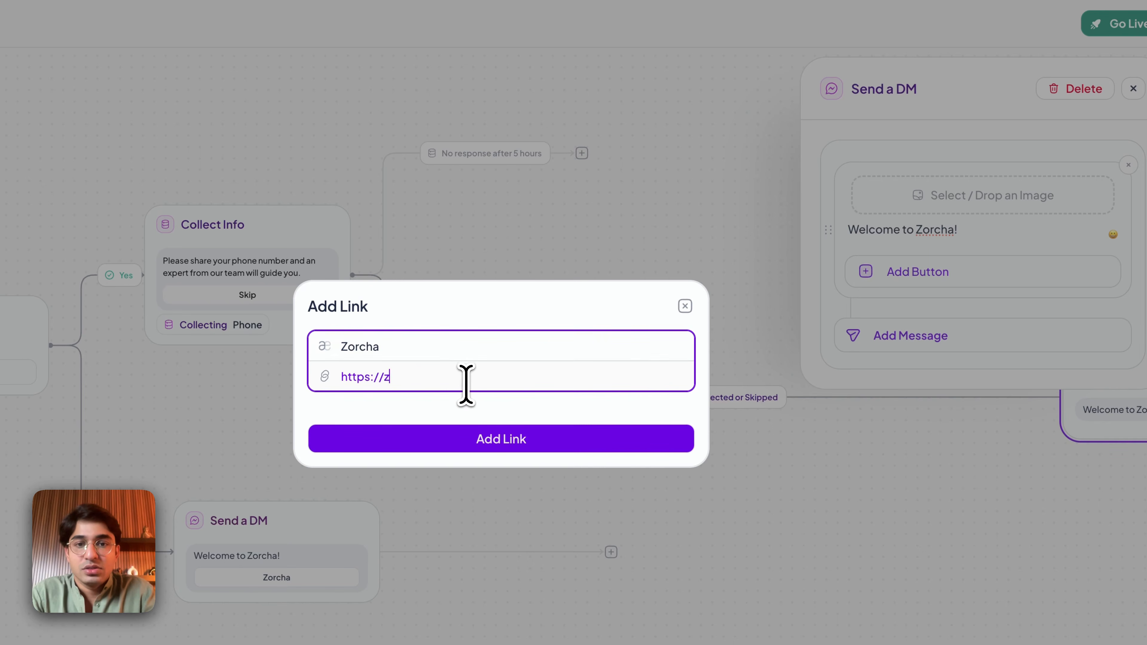
click(514, 439)
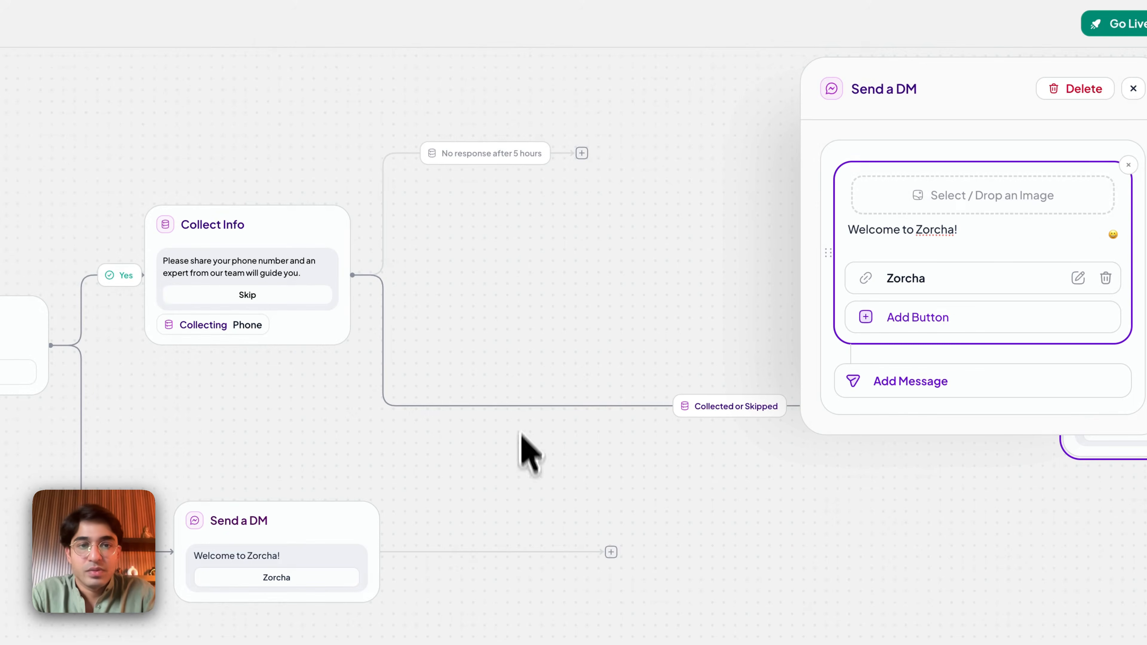
Add a Send a DM step using Card with Images to the No response after 5 hours branch.
drag(632, 325, 278, 351)
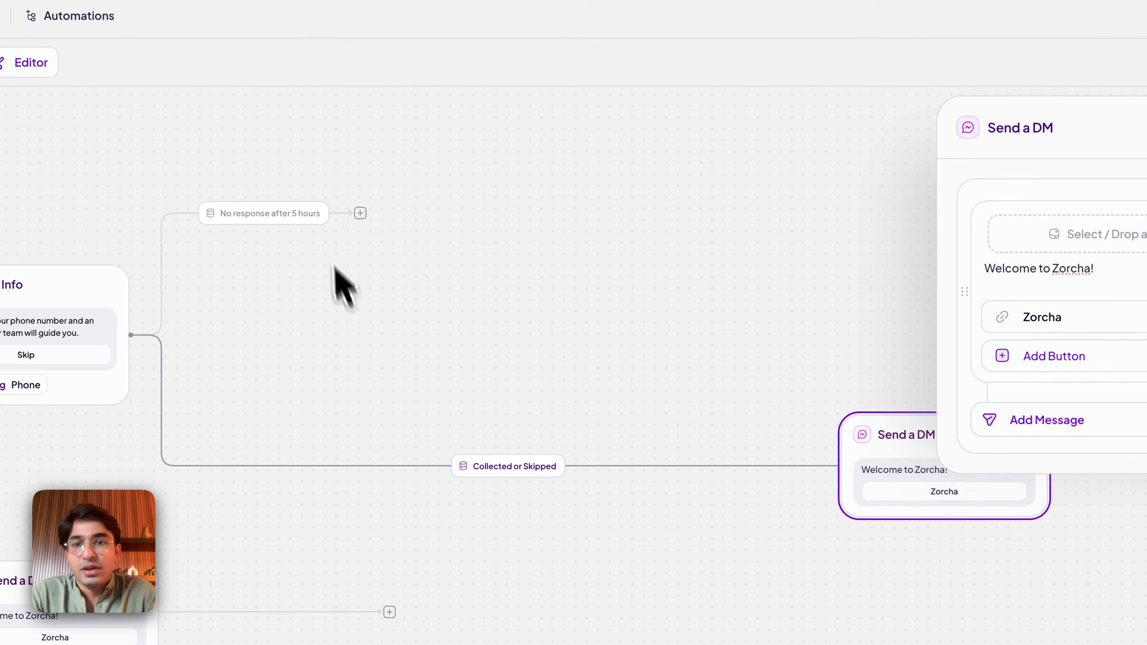
click(360, 213)
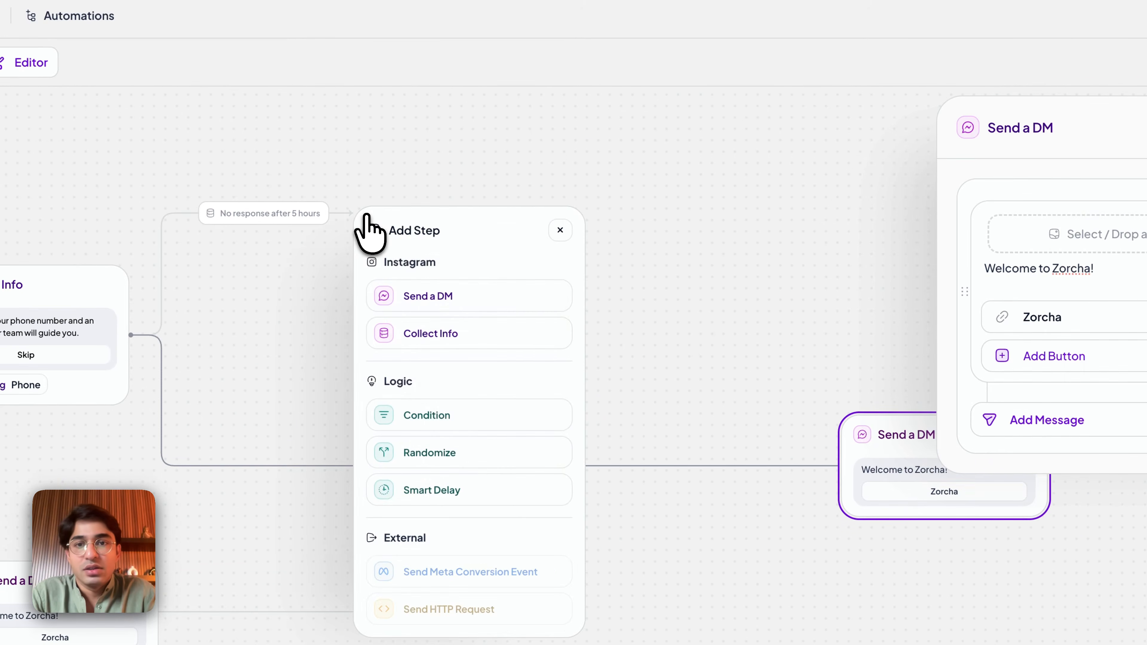
click(436, 296)
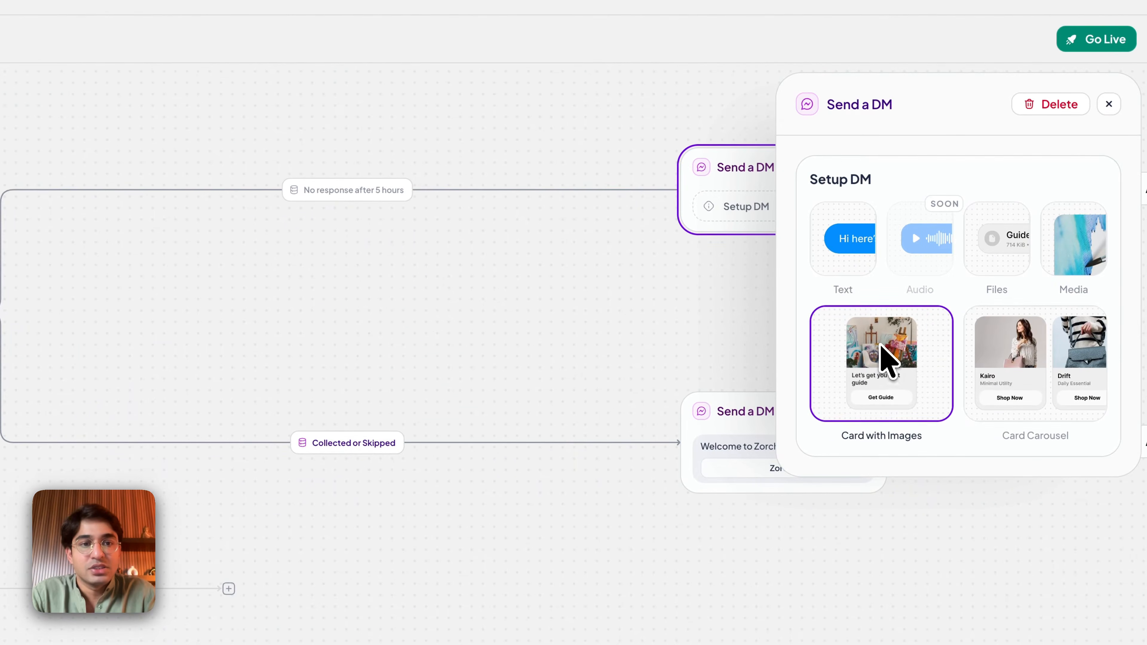
click(884, 354)
click(870, 282)
Begin the no-response card text with "Hey, it seems you do not like people calling you. Here's the link anyways.".
text(H)
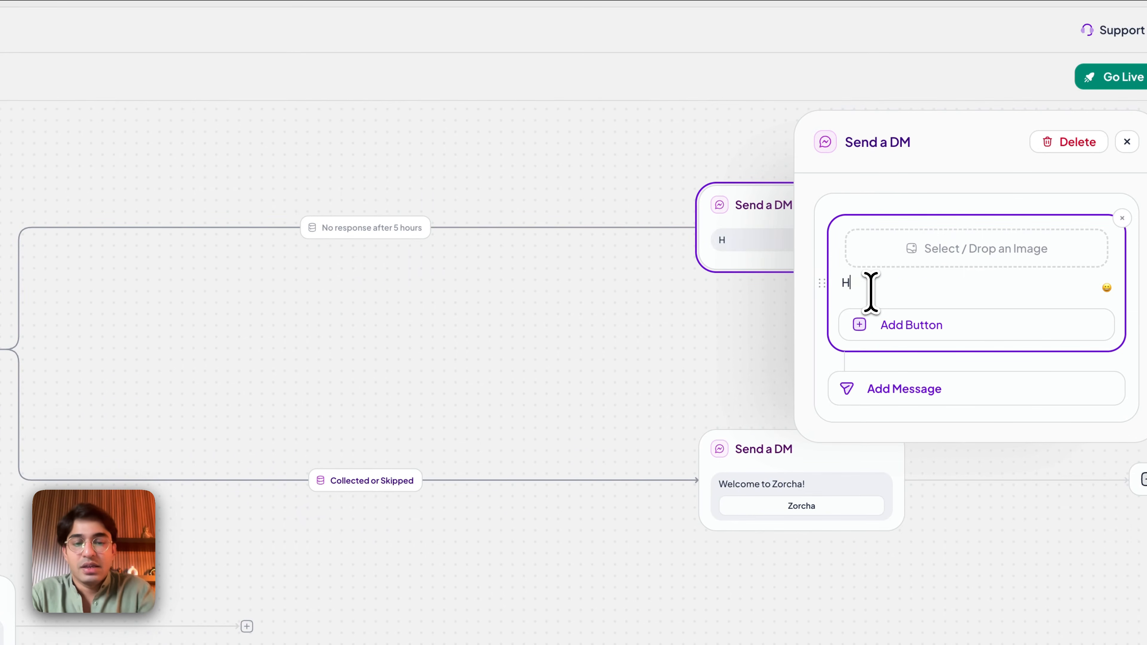
text(ey, it seems you do not l)
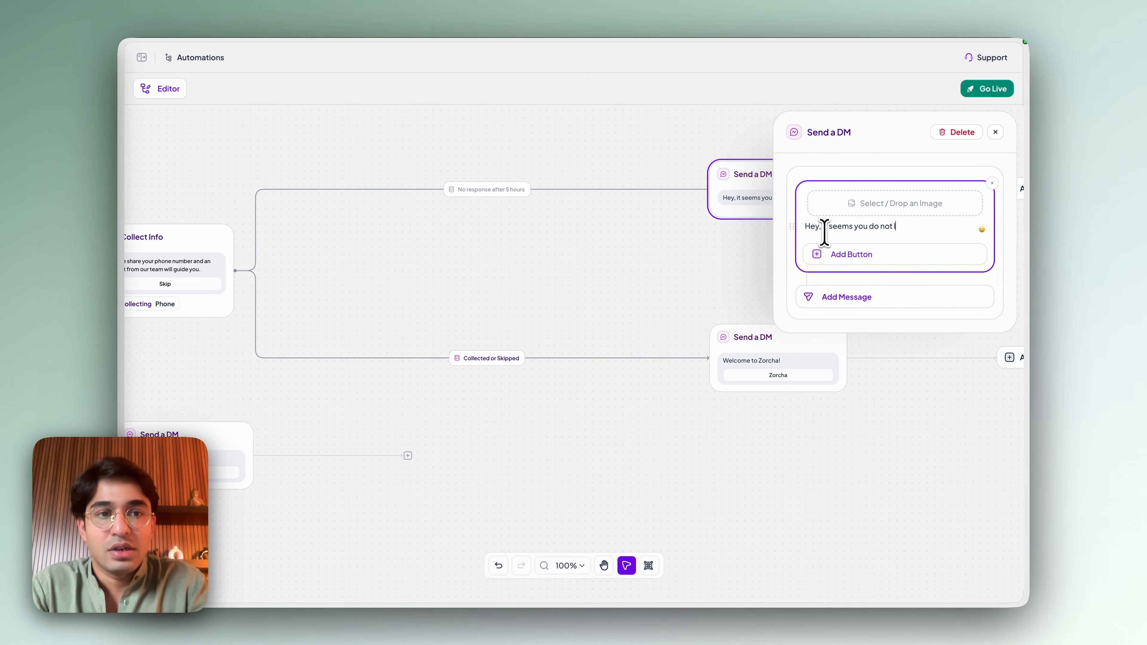
text(ike people calli)
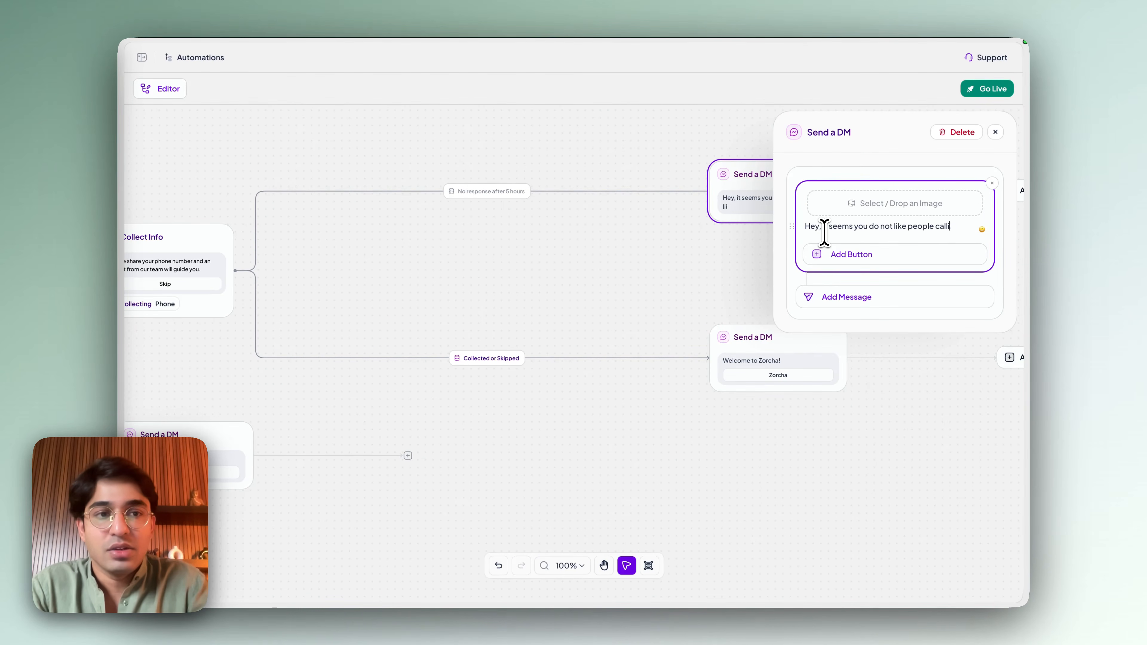
text(ng you. Here's the link anyways. If yo)
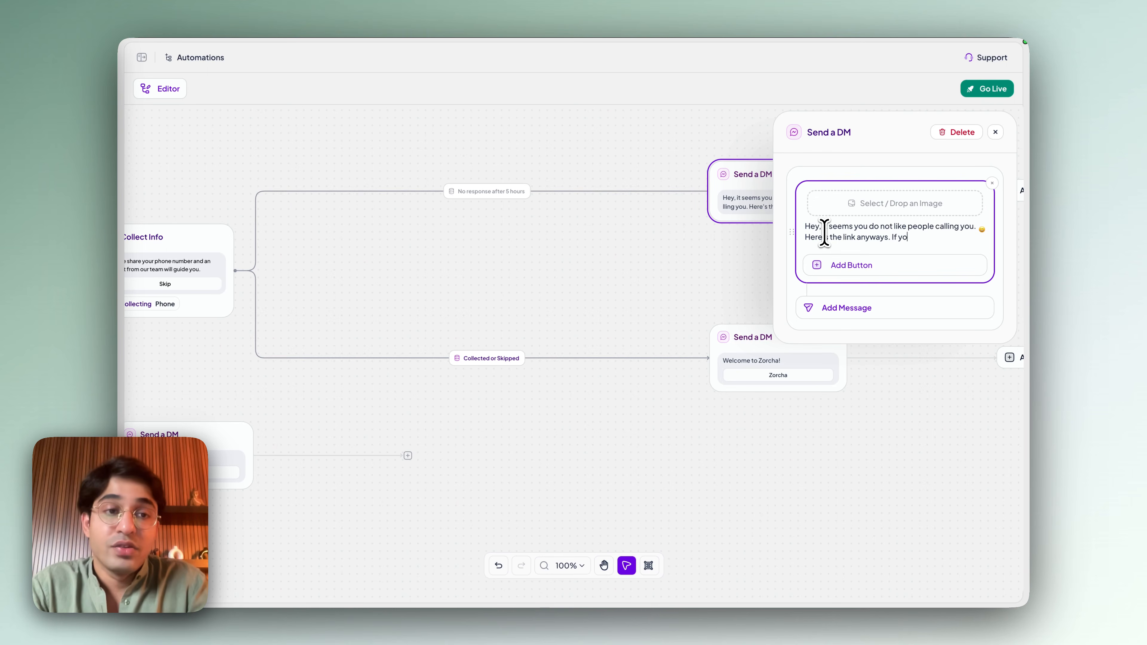
Finish the card text with "If you still want our team to get in touch, feel free to share your number and we'll connect asap.".
text(still want)
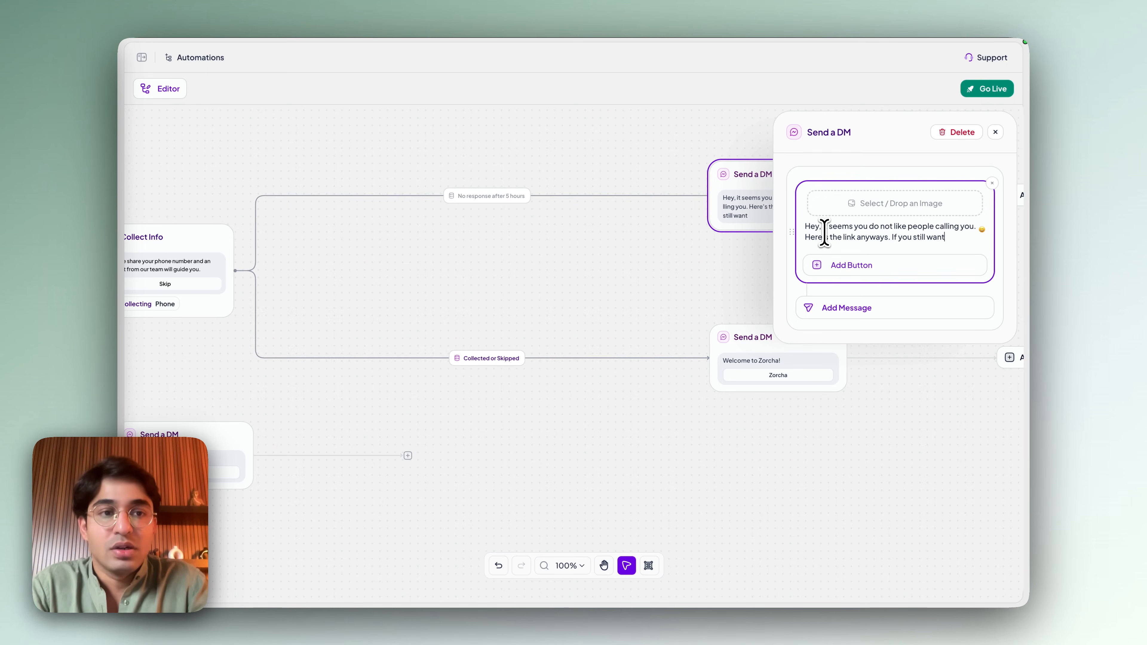
text( our tea)
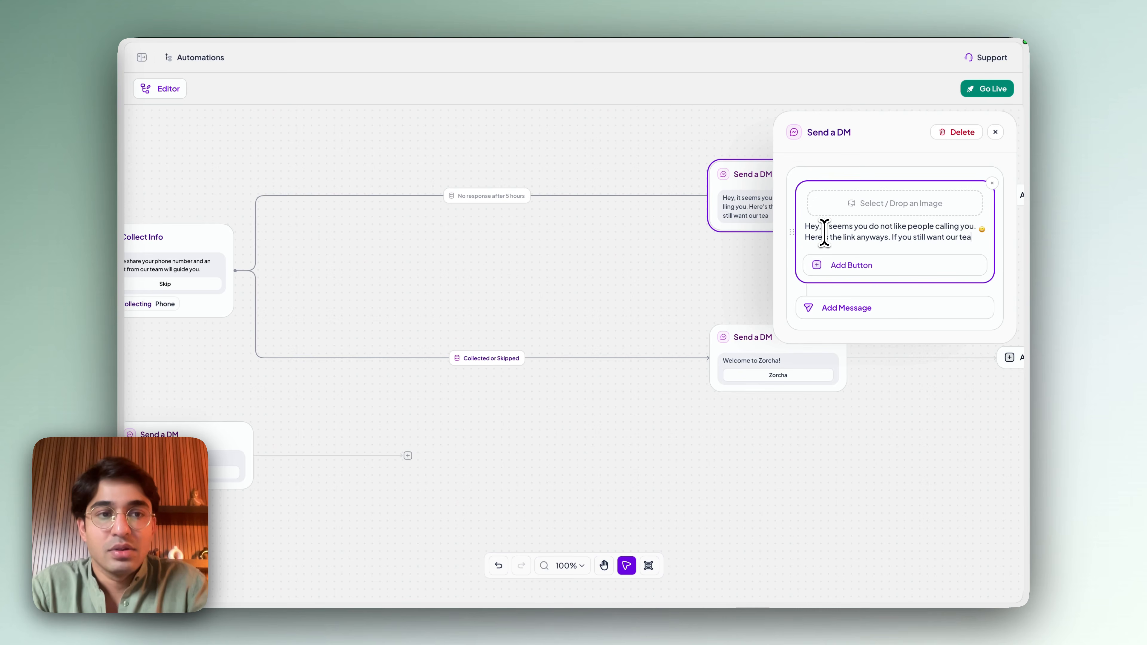
text(m to get in touch, f)
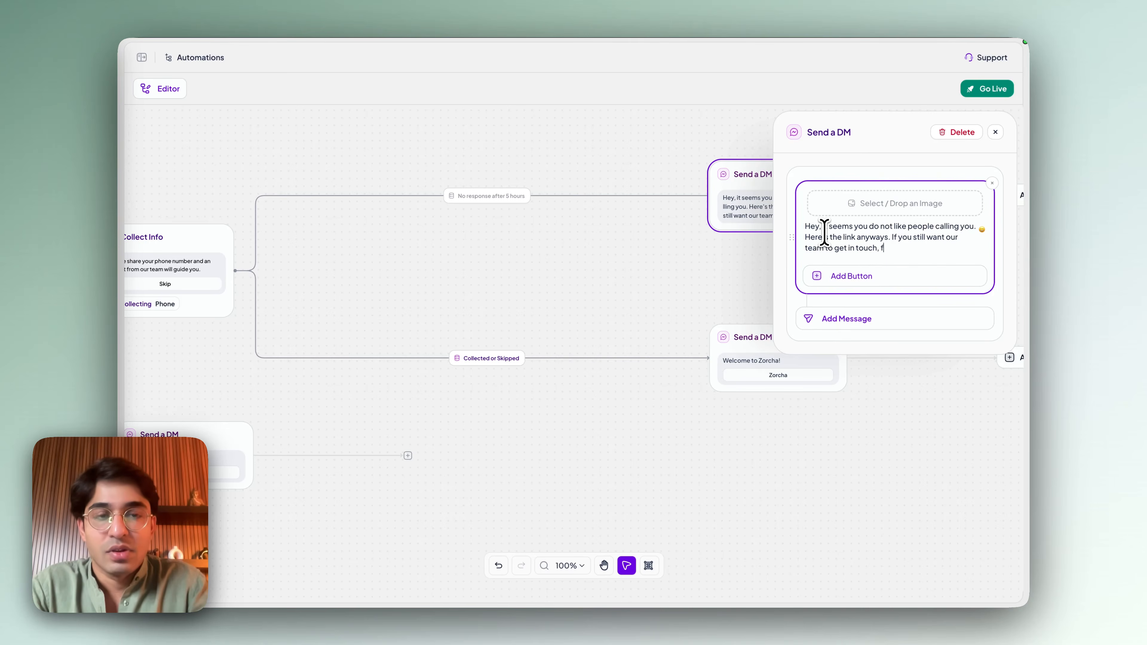
text(eel free to)
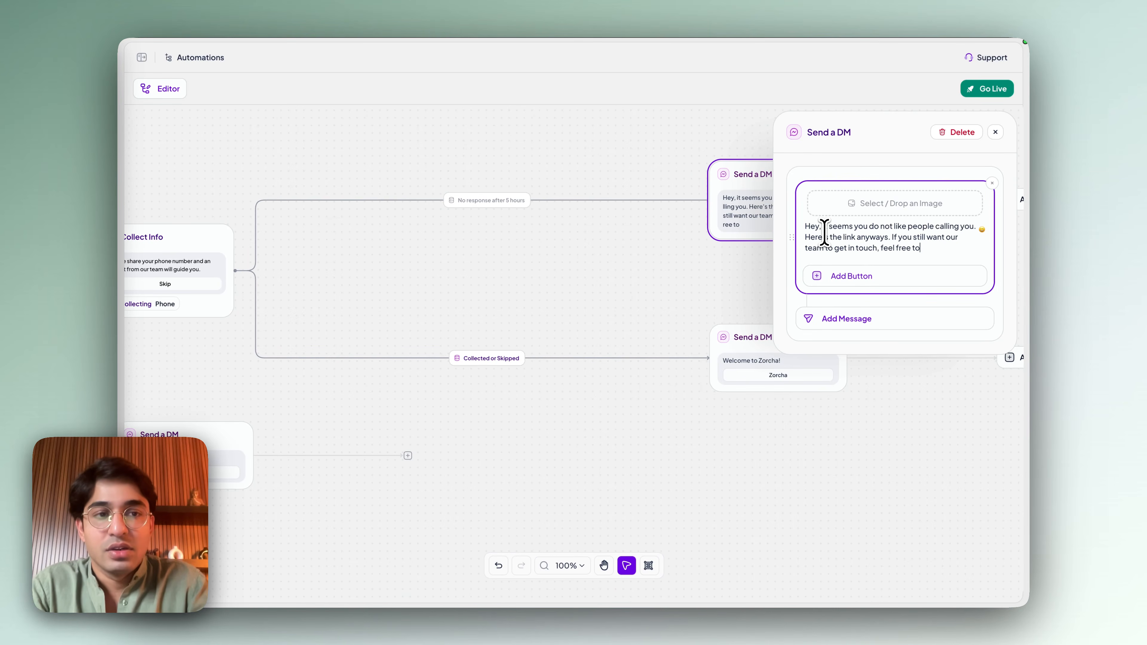
text( share your number and)
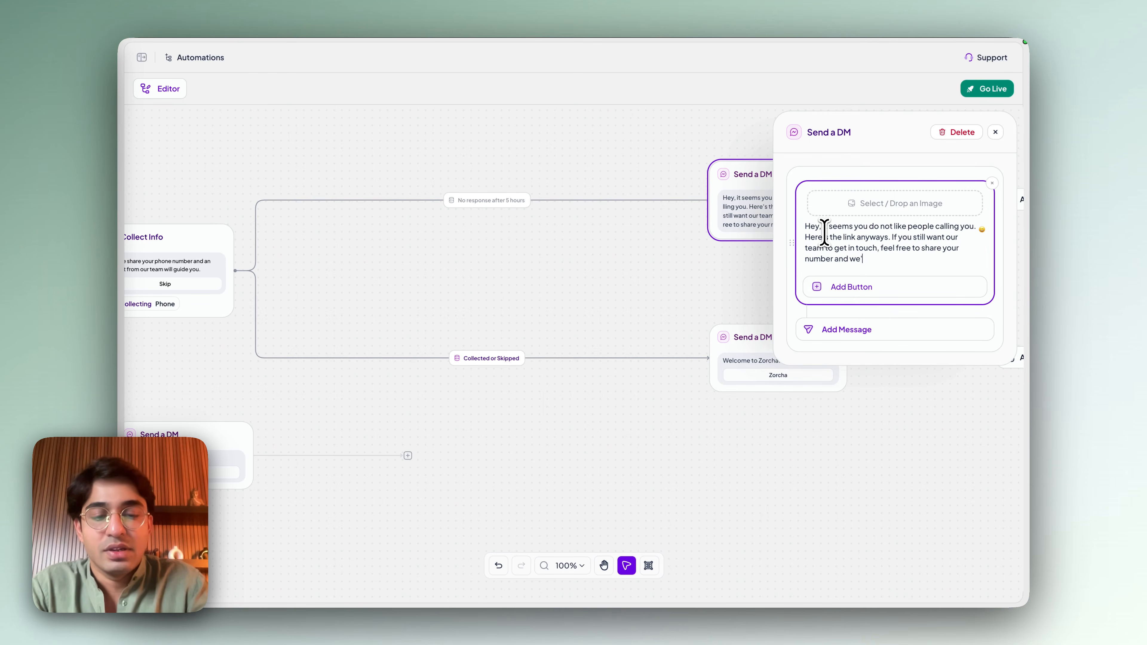
text( we'll com)
key(BackSpace)
text(nnect as)
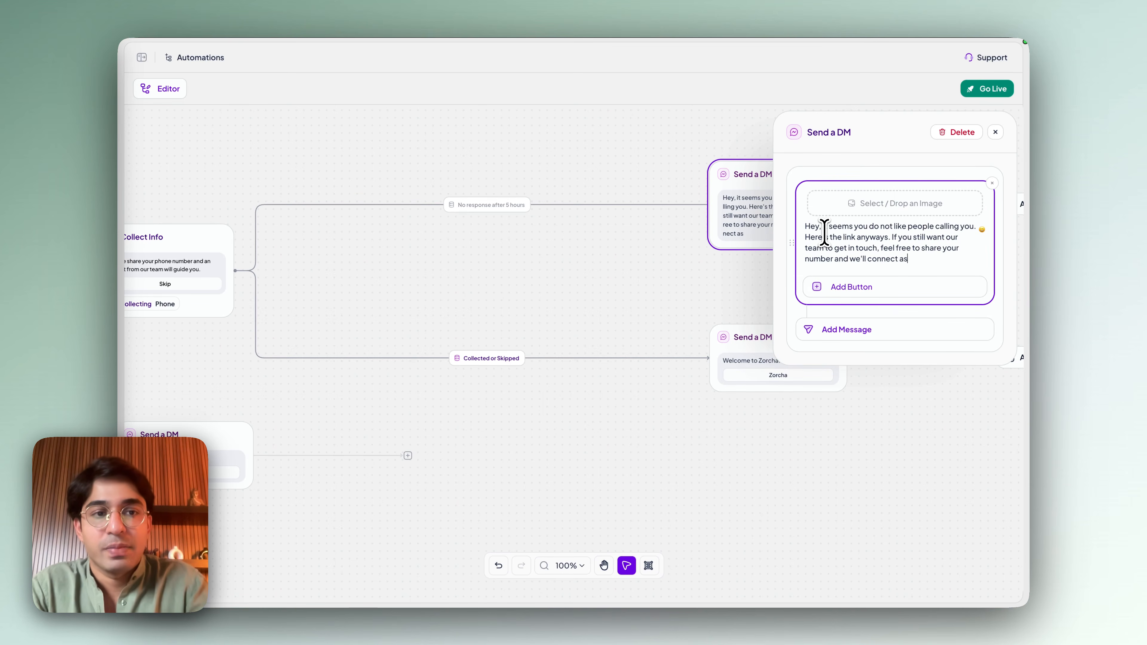
text(ap.)
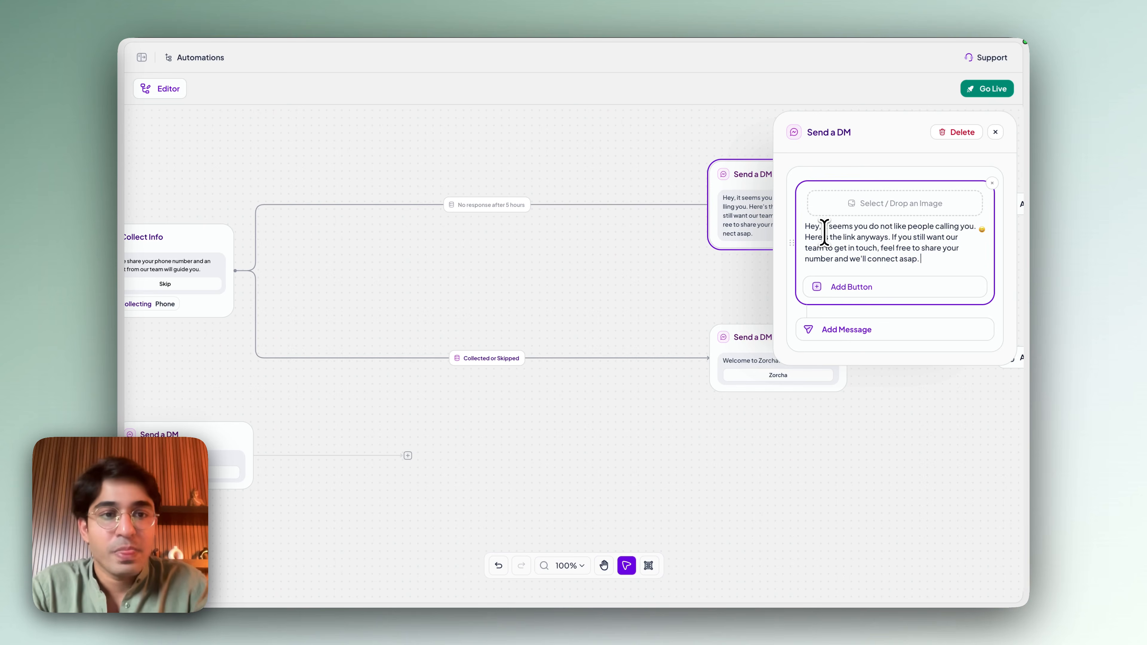
click(853, 288)
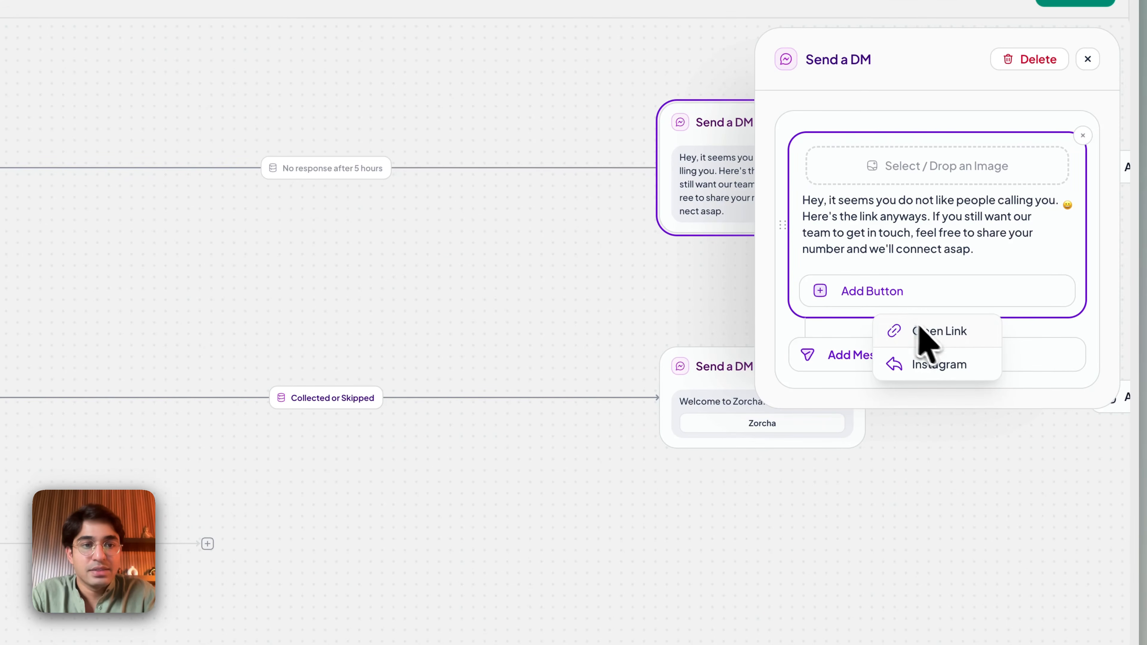
click(921, 331)
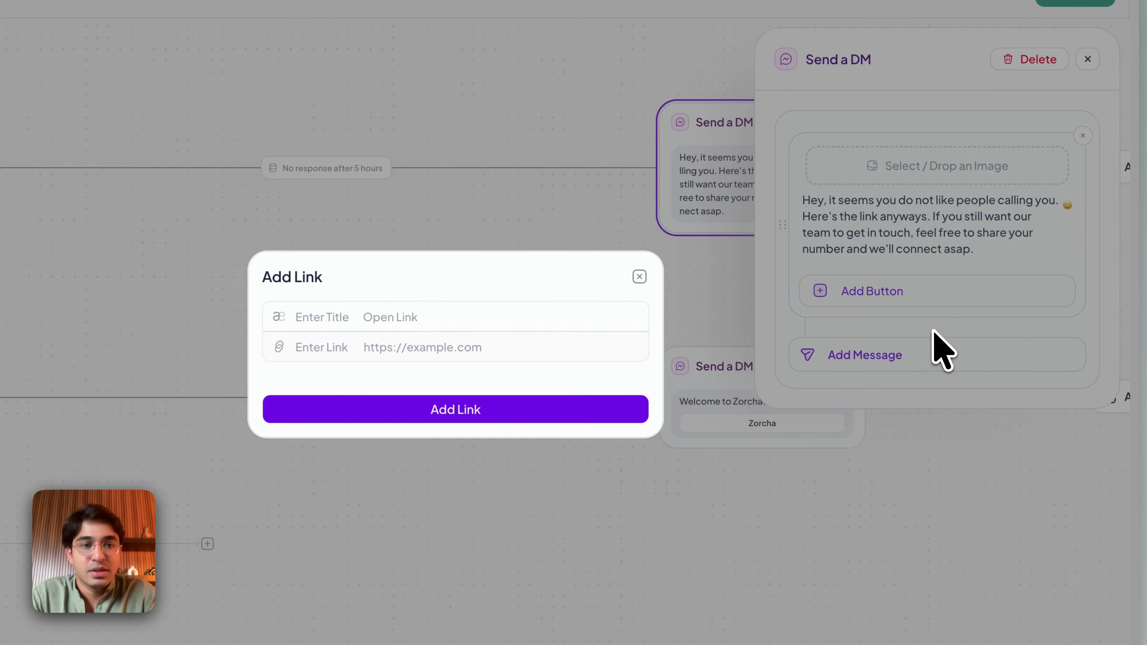
click(414, 315)
text(Zorcha)
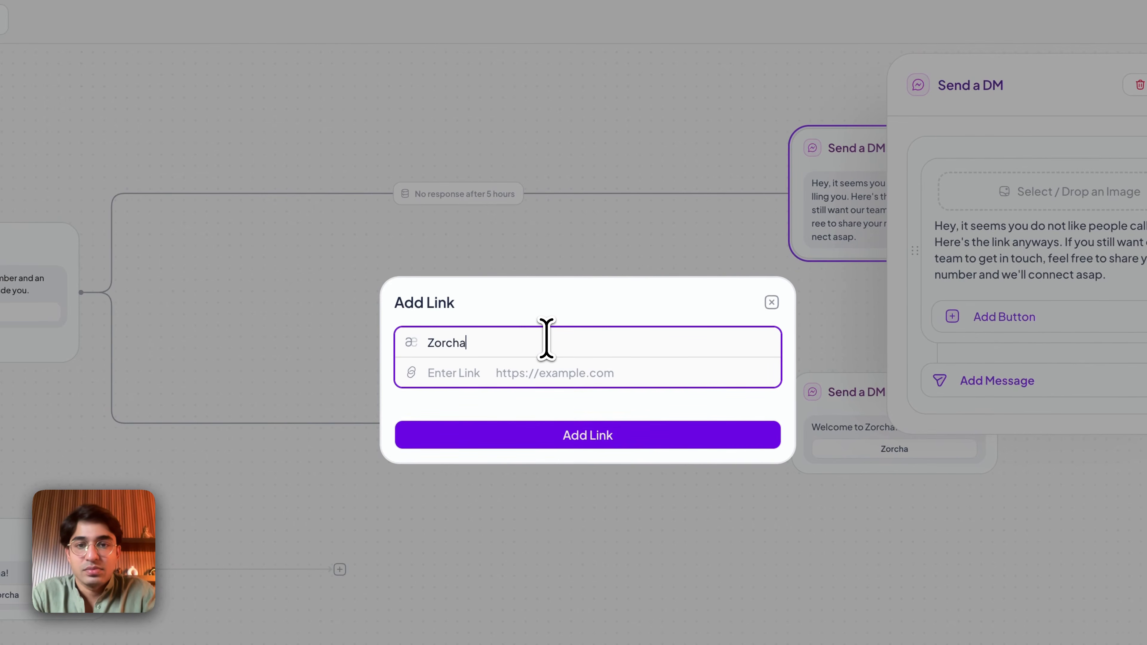
click(530, 373)
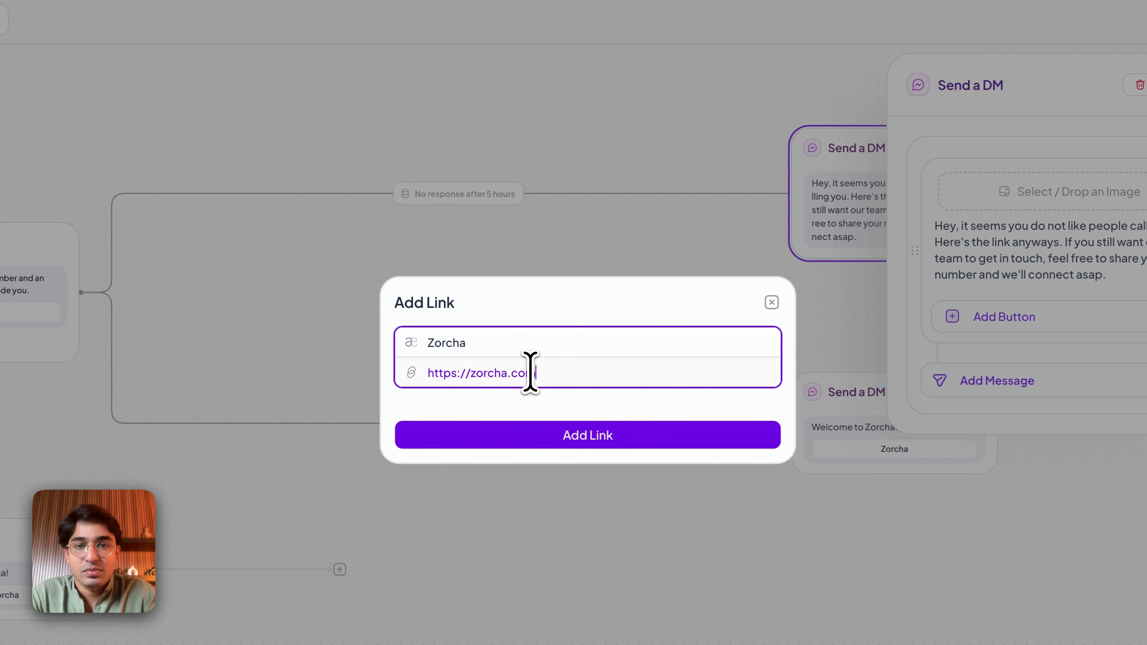
click(589, 433)
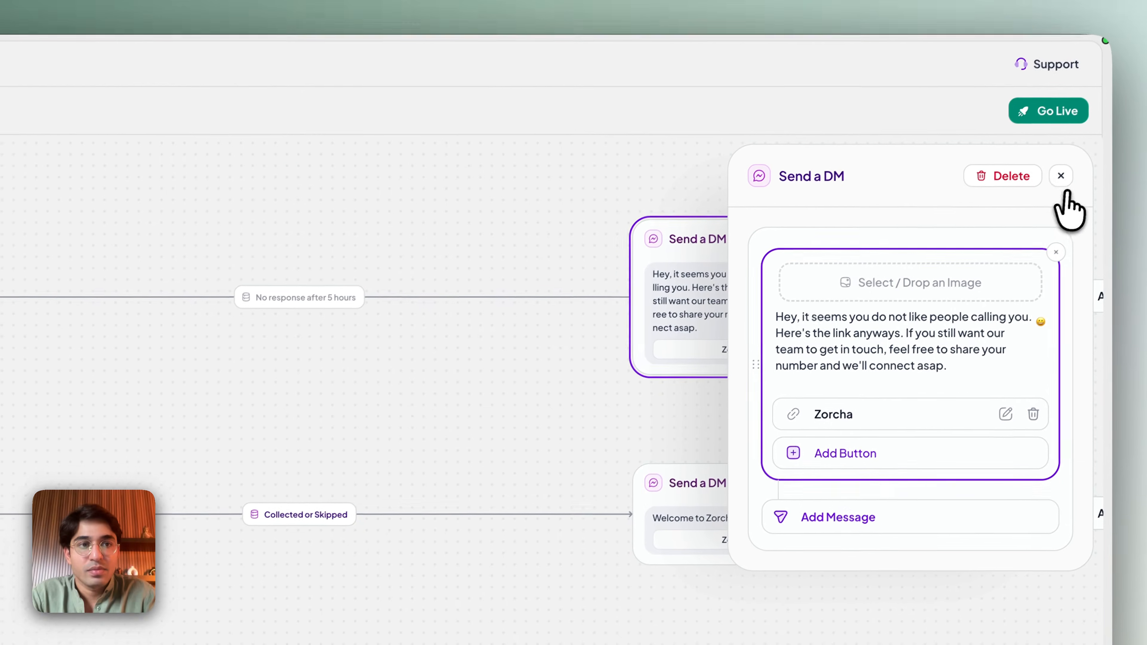
click(1058, 179)
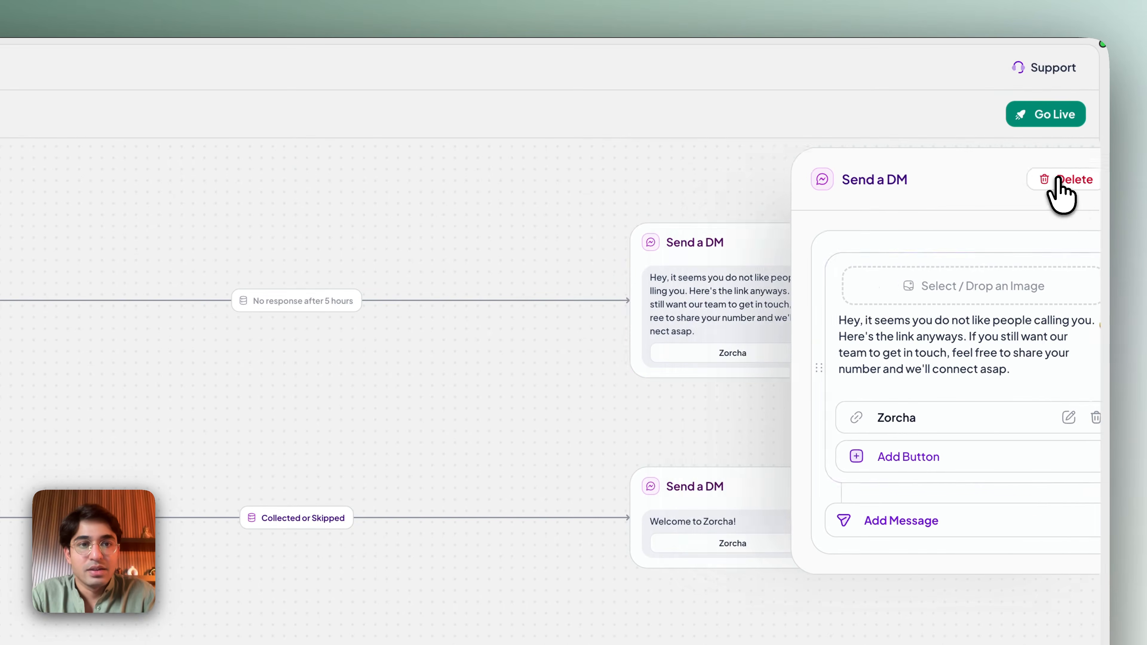
Move the two new Send a DM nodes closer to the Collect Info node on their branches.
drag(753, 241, 442, 218)
drag(529, 161, 510, 172)
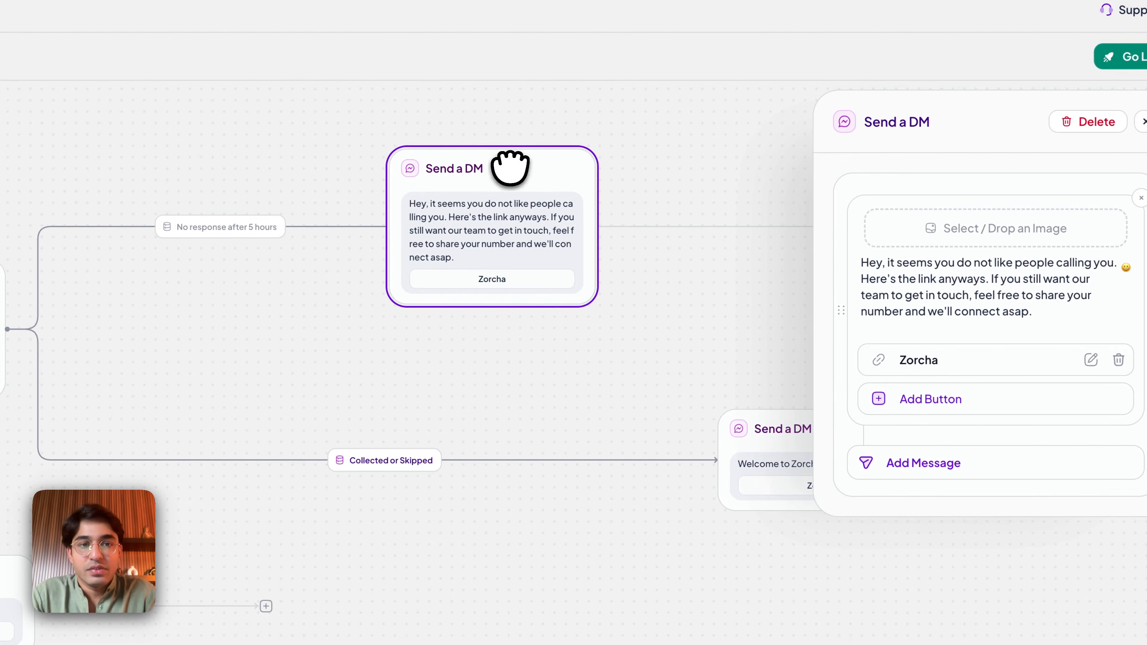
drag(750, 420, 470, 438)
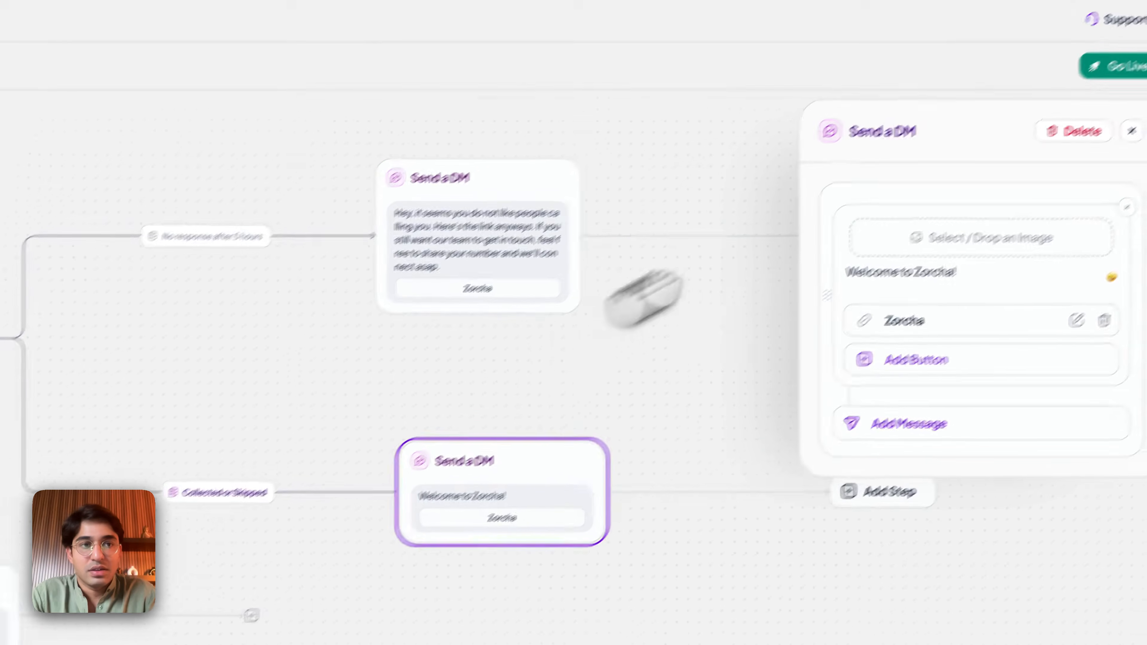
click(1143, 121)
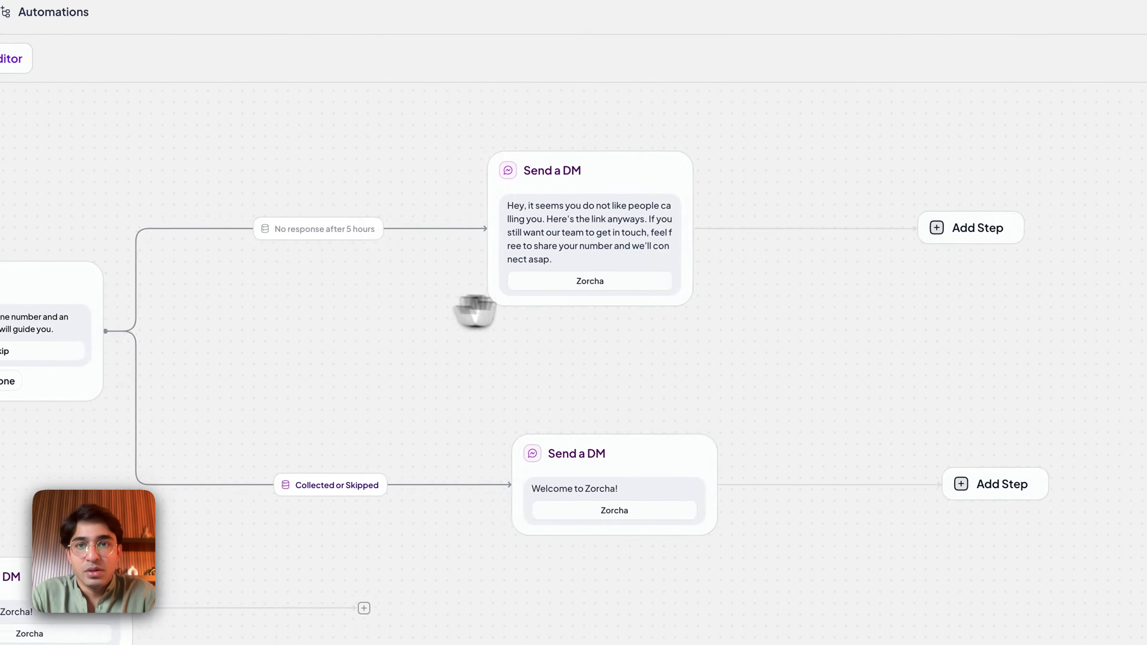
drag(455, 310, 615, 317)
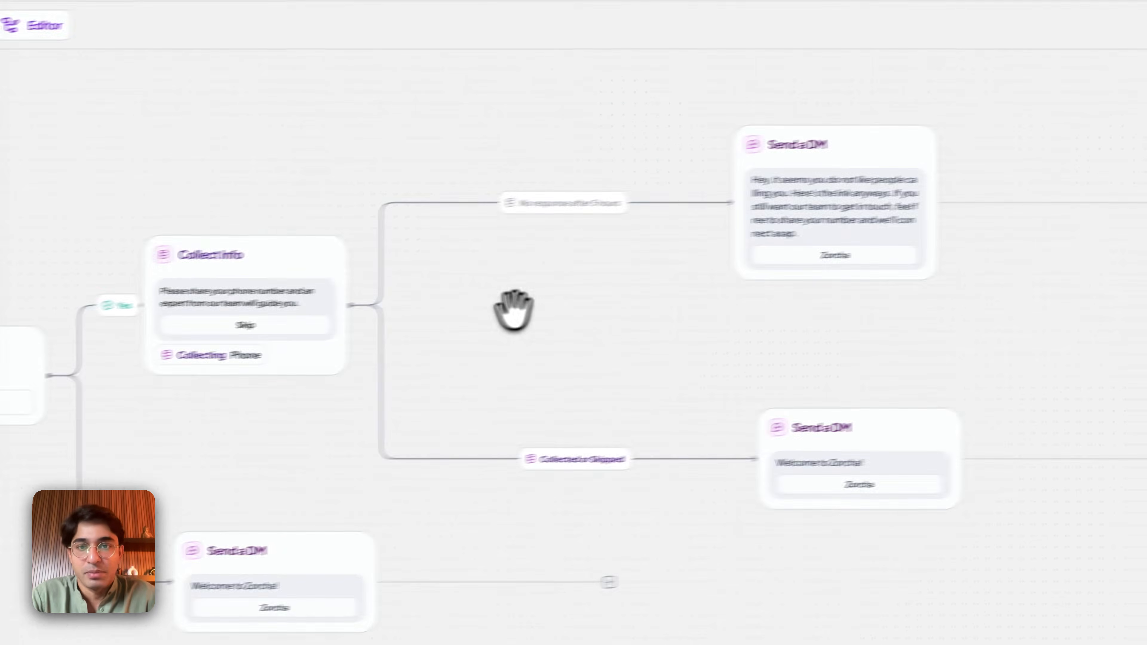
scroll(544, 315, down, 5)
drag(549, 321, 798, 363)
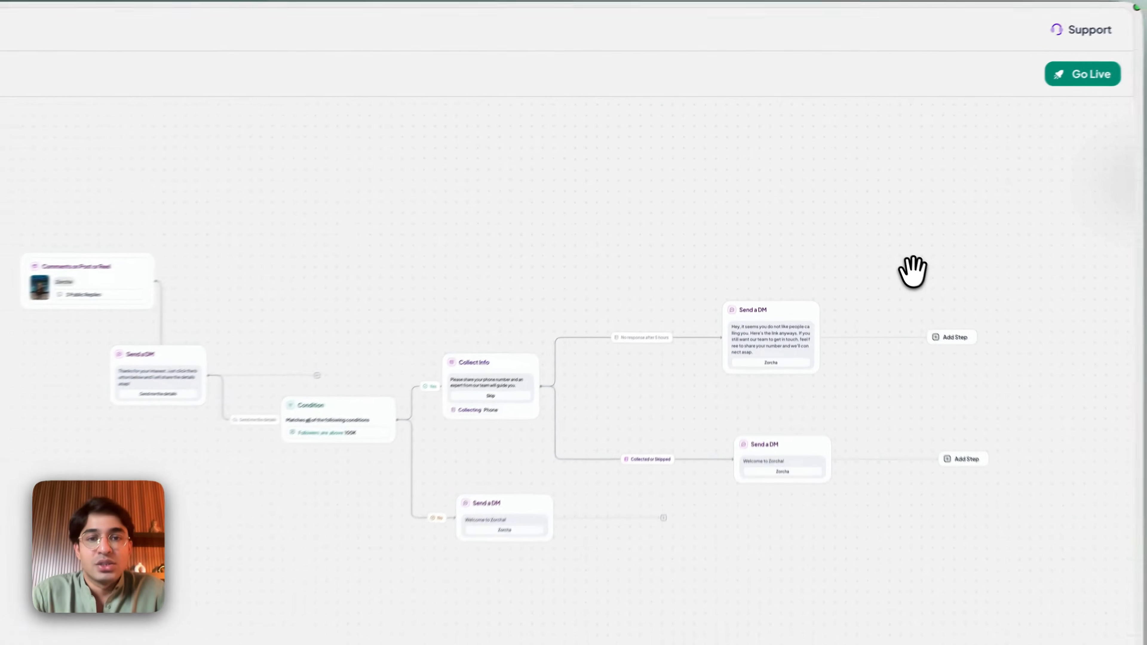
drag(871, 229, 612, 213)
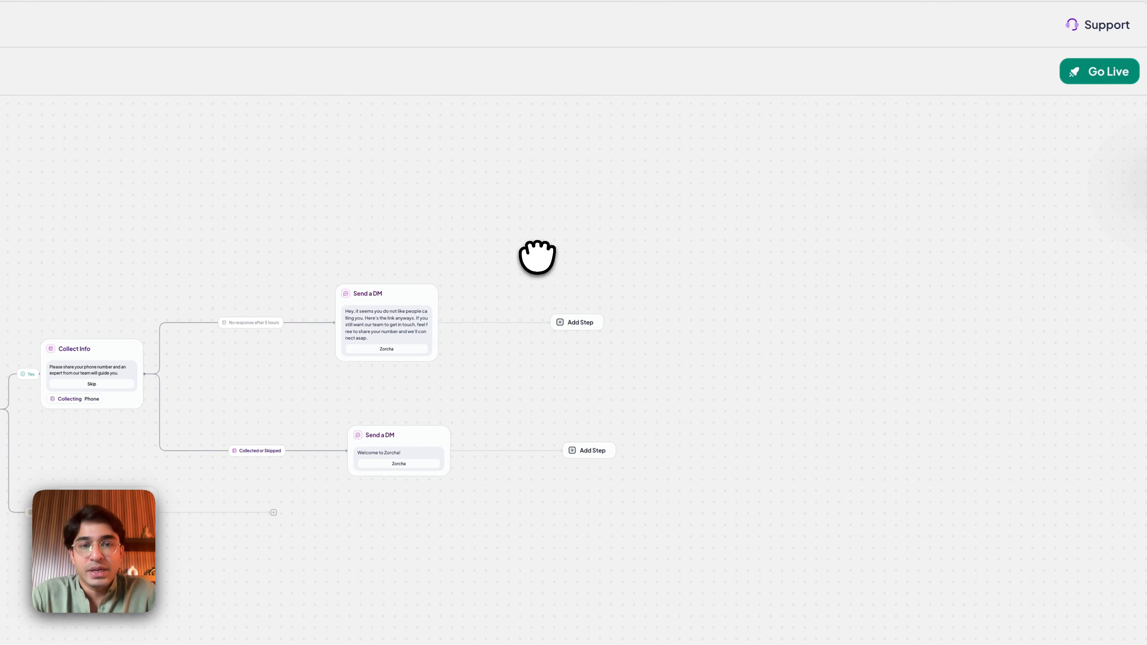
Try a second Send a DM step placed close after the no-response DM, and delete it.
click(576, 322)
scroll(574, 322, up, 5)
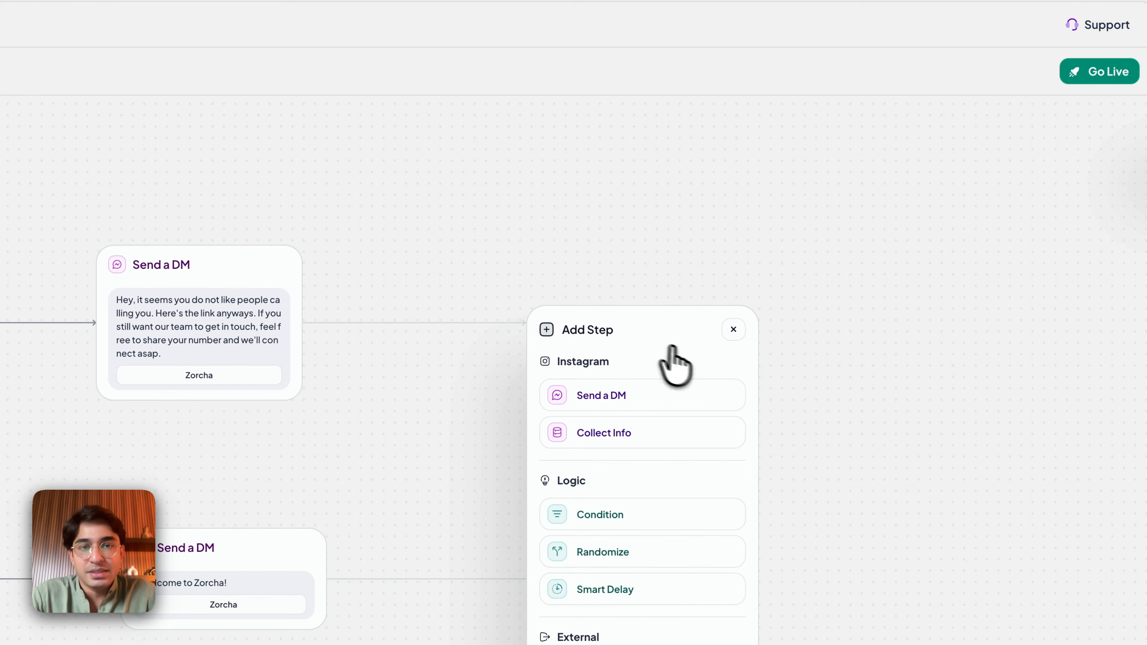
drag(815, 327, 783, 332)
click(526, 303)
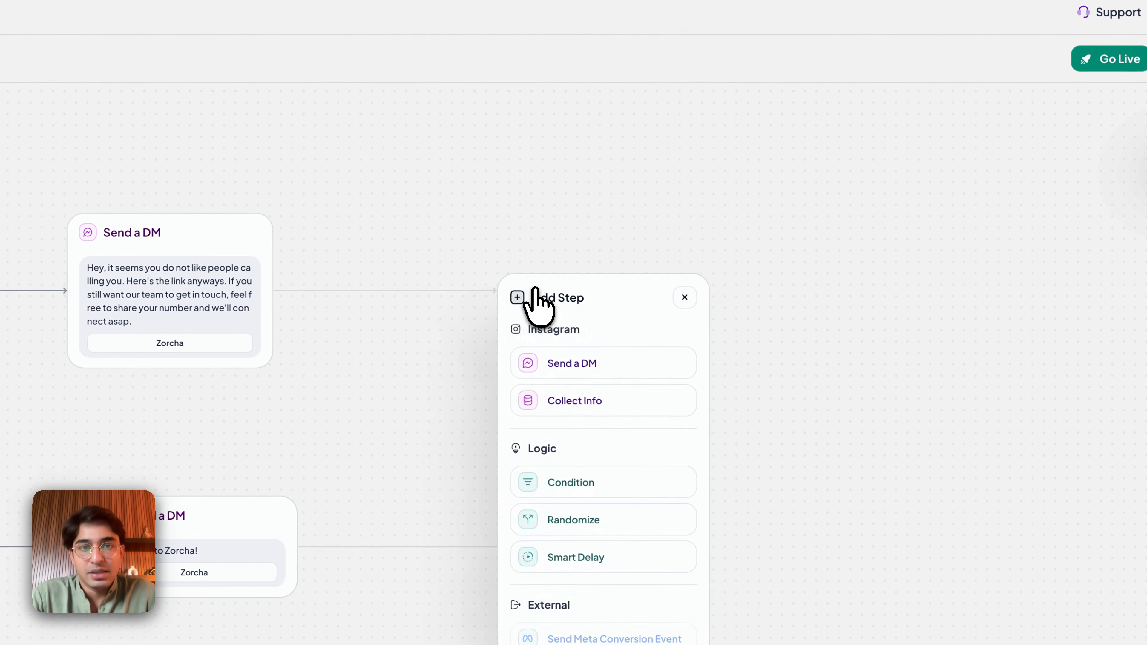
click(601, 365)
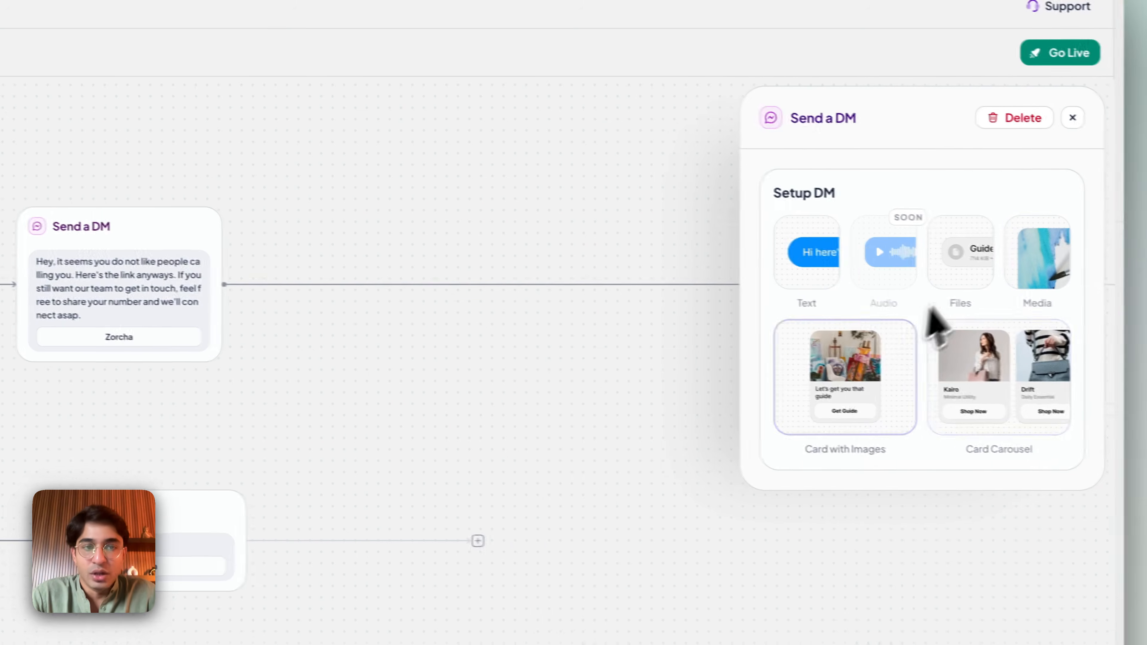
click(1072, 118)
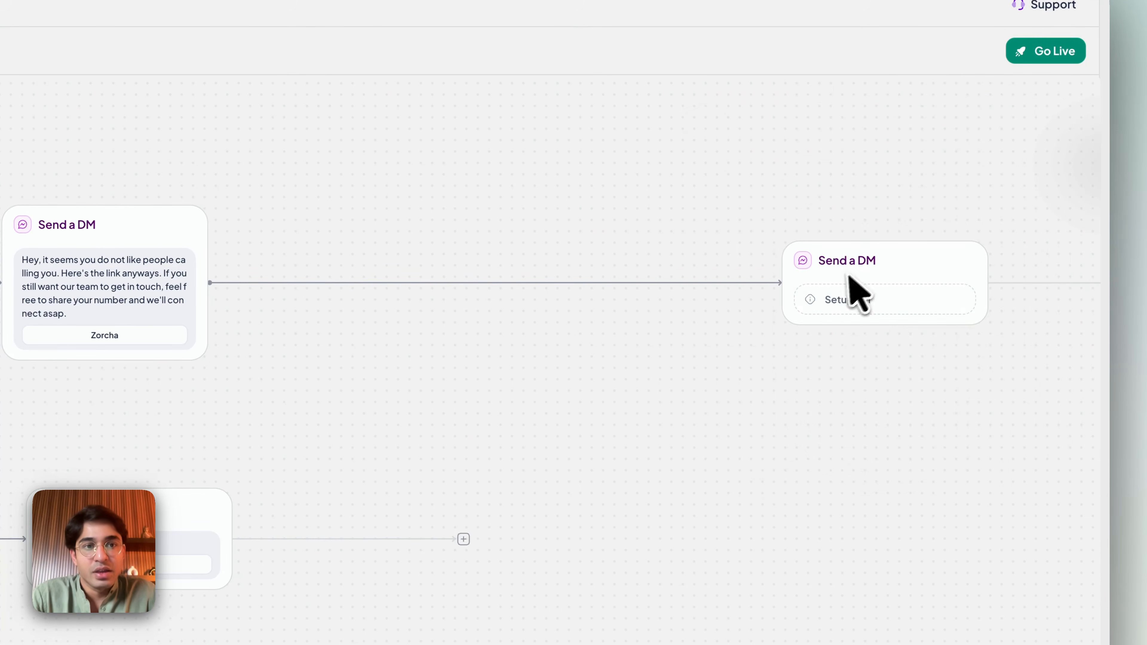
drag(847, 248, 510, 235)
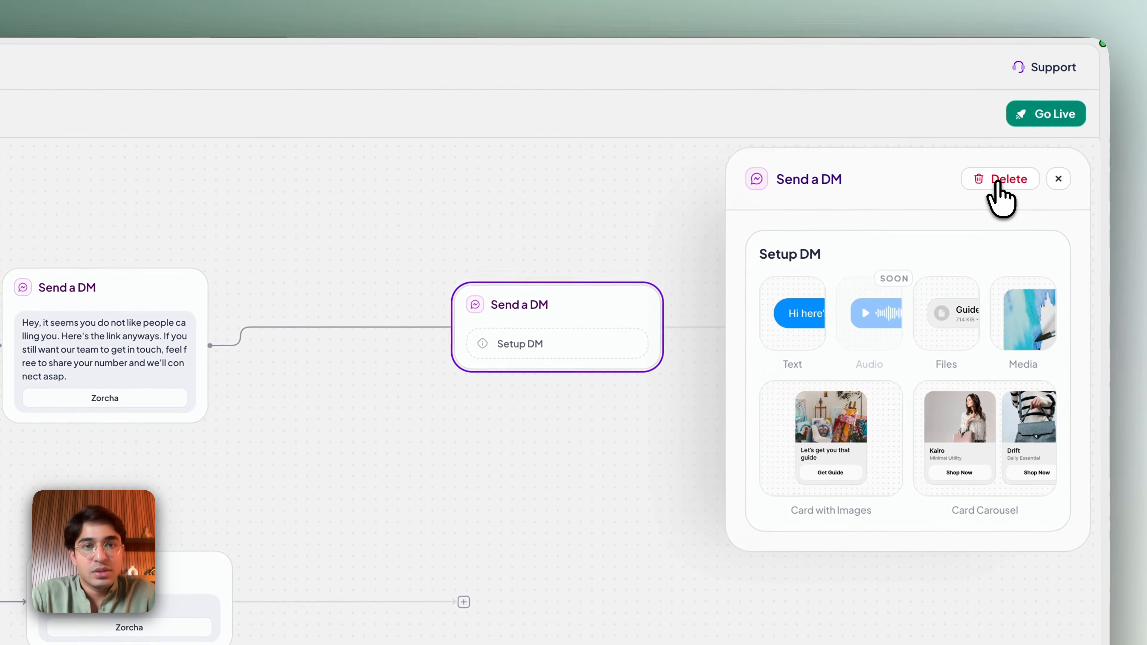
click(998, 183)
Add a Collect Info step after the no-response DM and move it closer to that message.
click(557, 336)
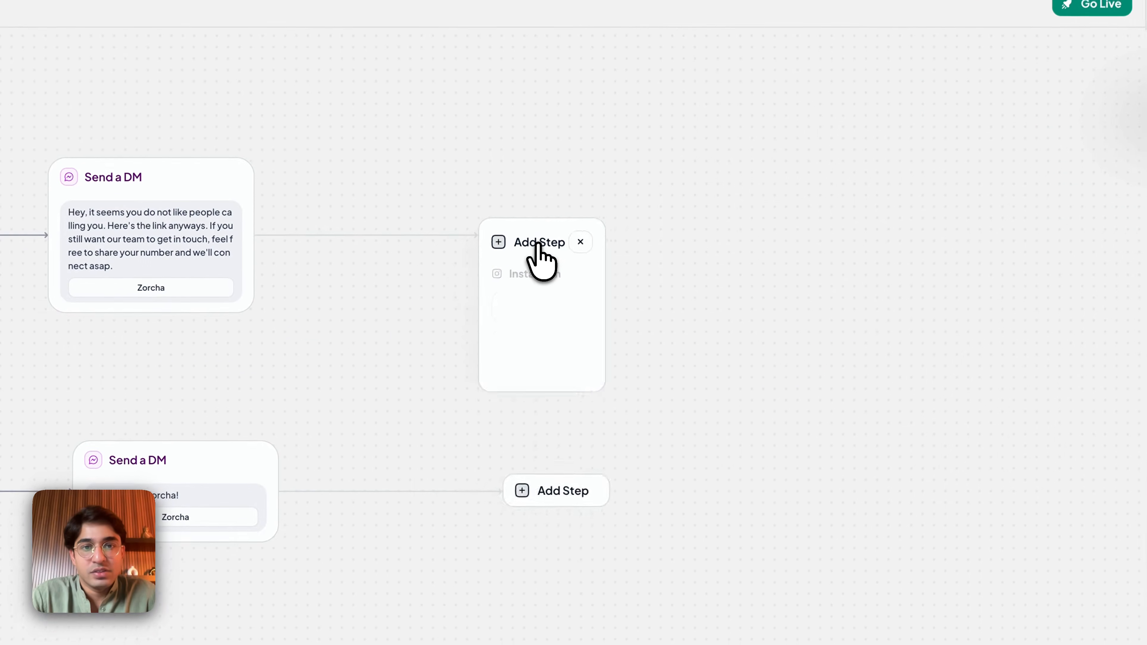
click(560, 346)
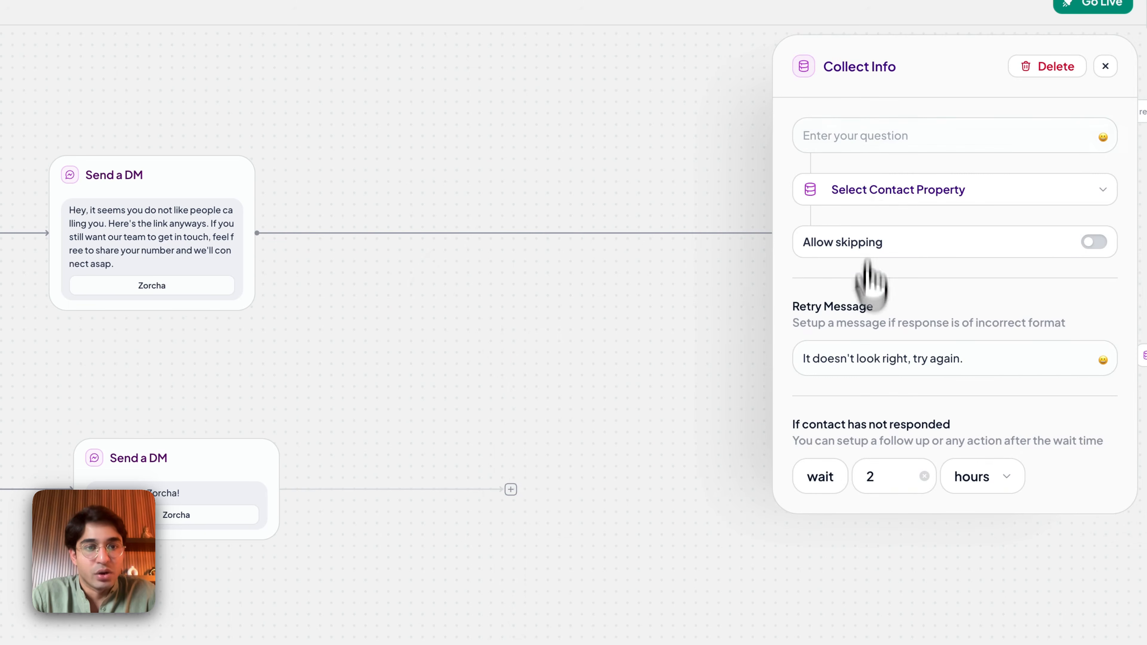
click(1105, 66)
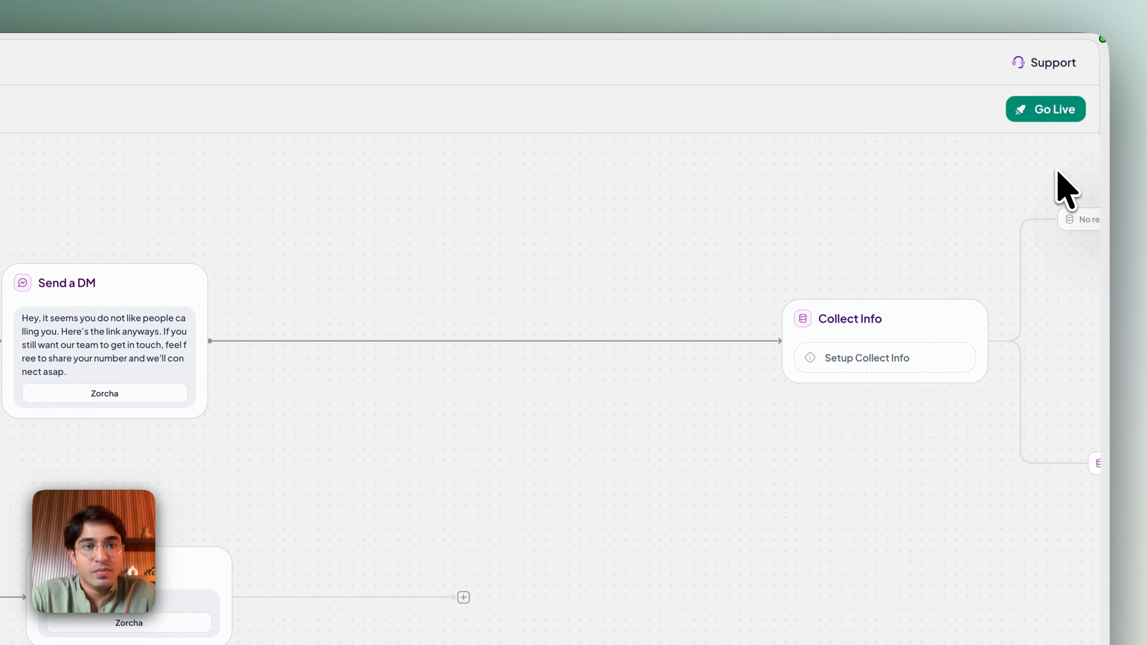
drag(891, 329, 465, 375)
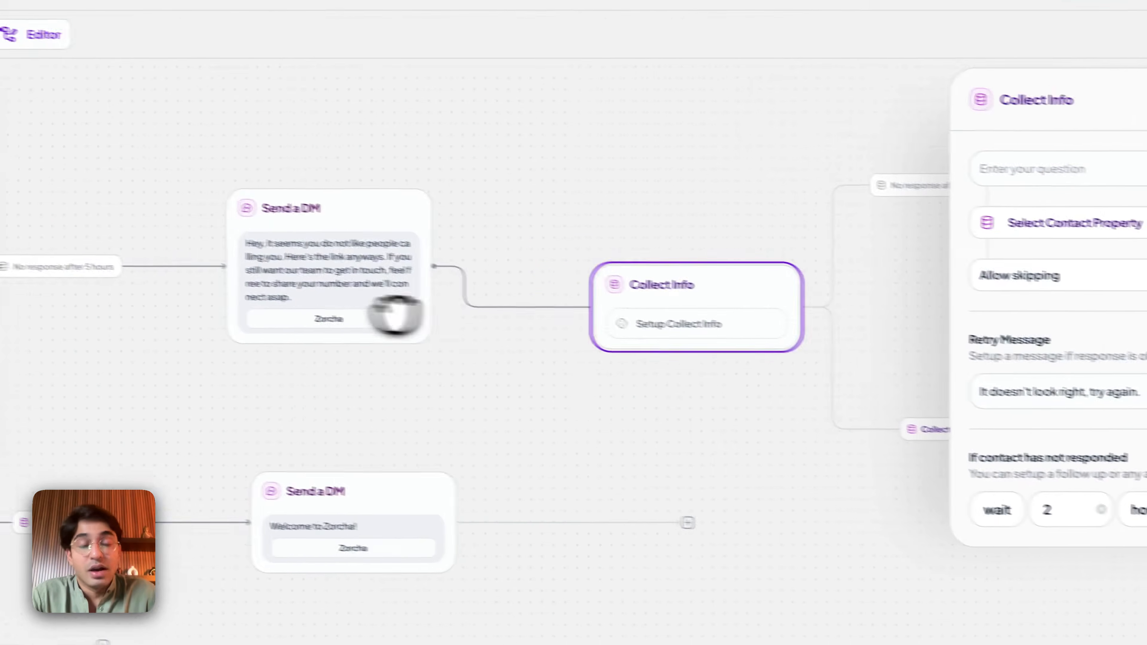
drag(370, 342, 298, 363)
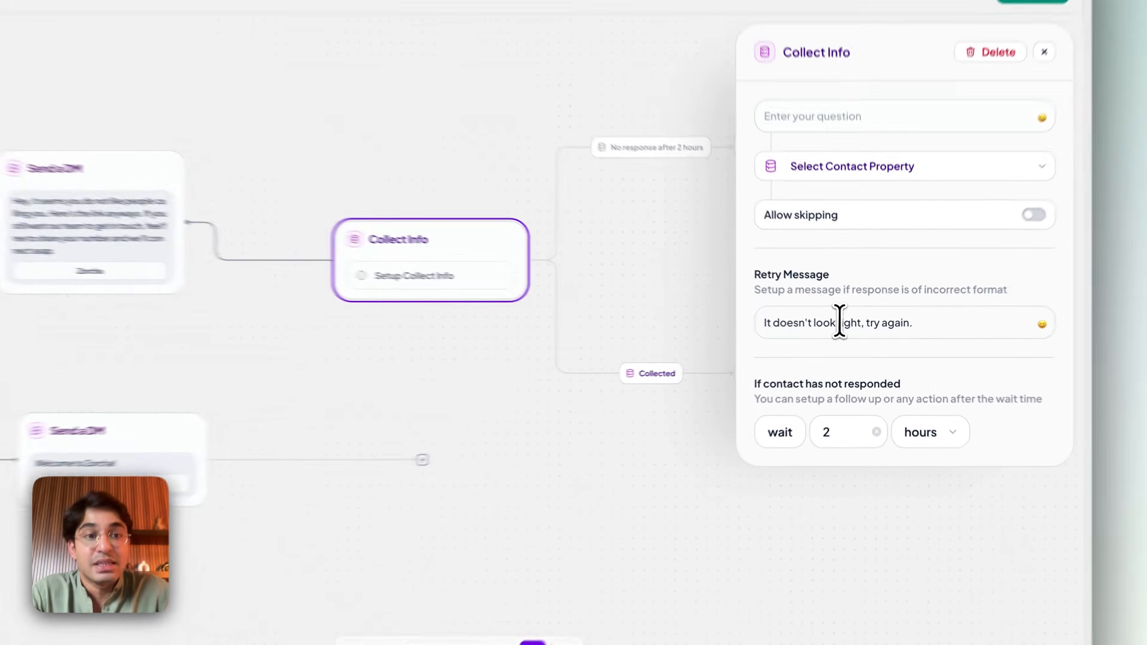
Set the retry message to "Hey, this does not seem like a phone number. Please share a valid number and we'll be in touch asap.", and delete the step.
triple_click(845, 327)
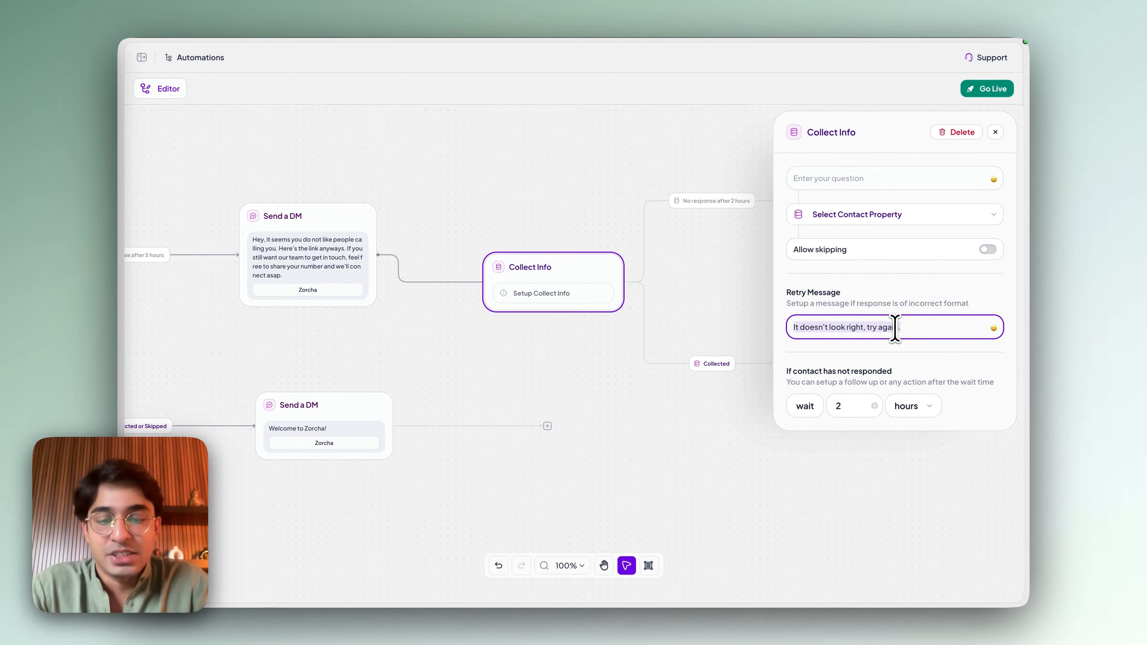
text(Hey, this does not seem like a phone number. Please)
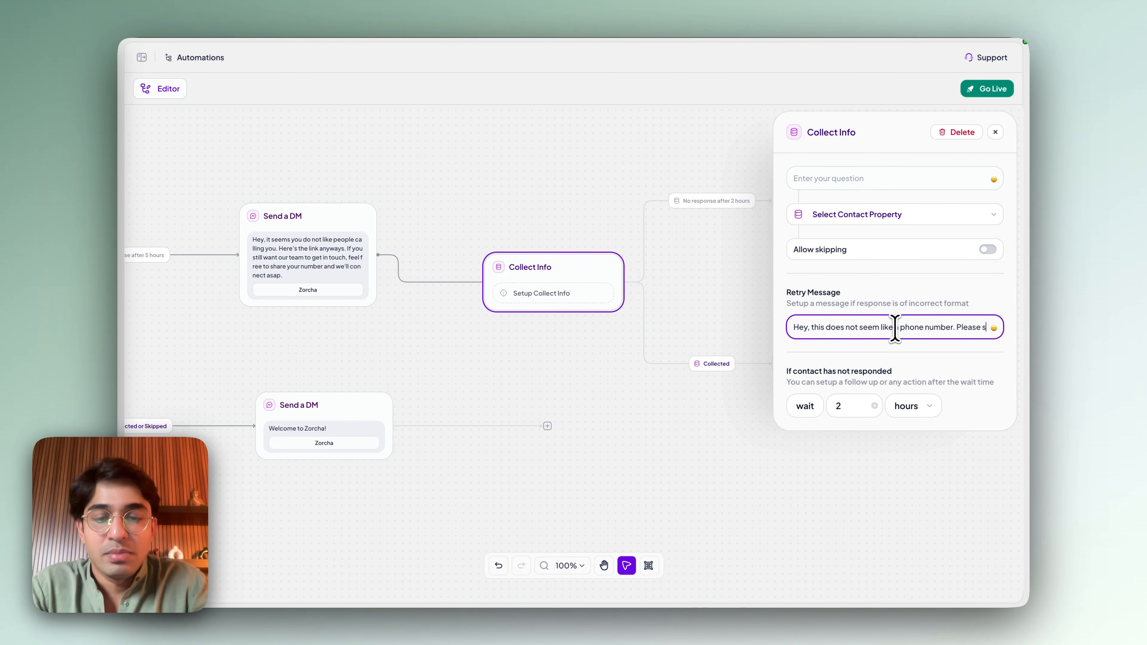
text(share)
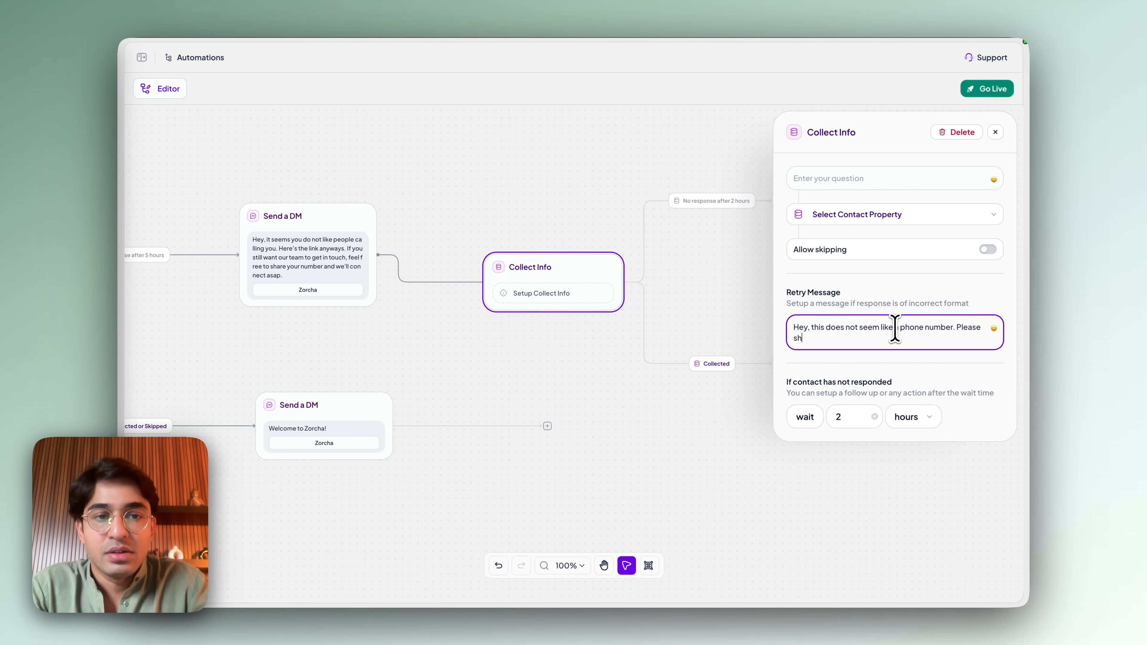
key(BackSpace)
text(hare a valid number and we'll be in touch asap.)
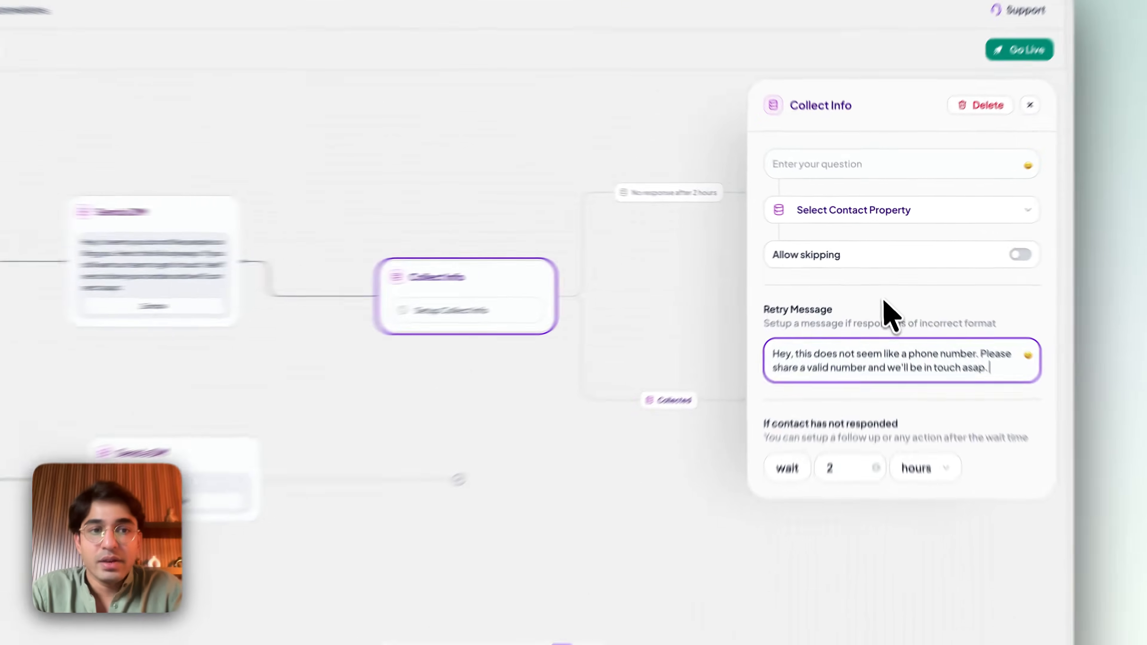
click(879, 283)
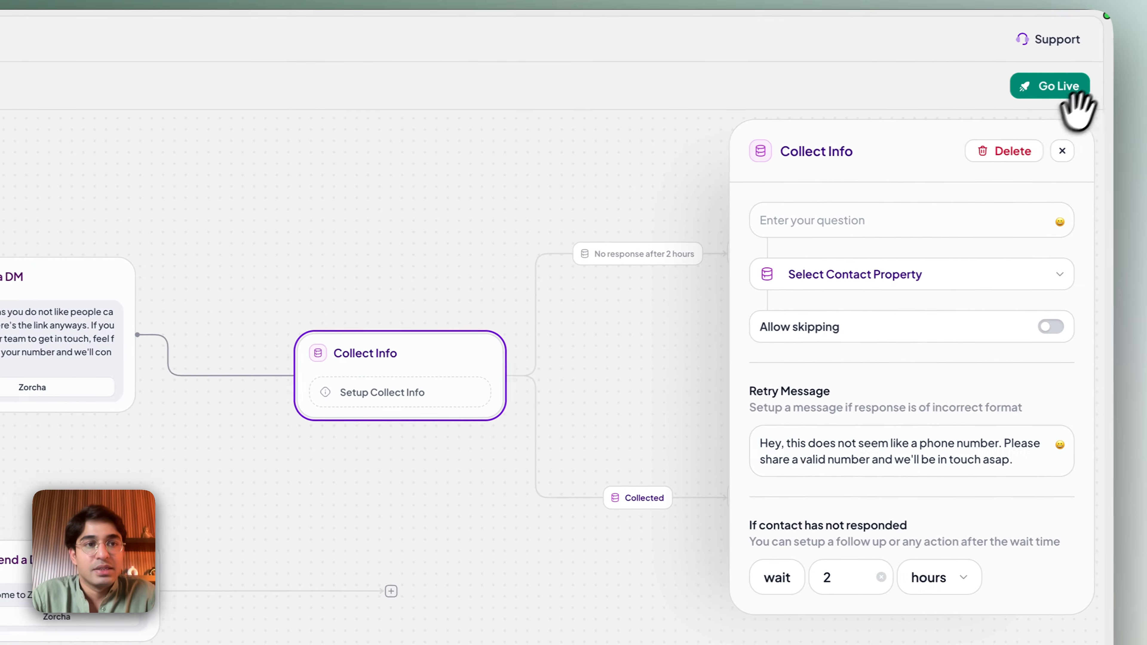
click(1058, 157)
Add a Condition step close after the no-response DM and set it to Email is present.
click(413, 337)
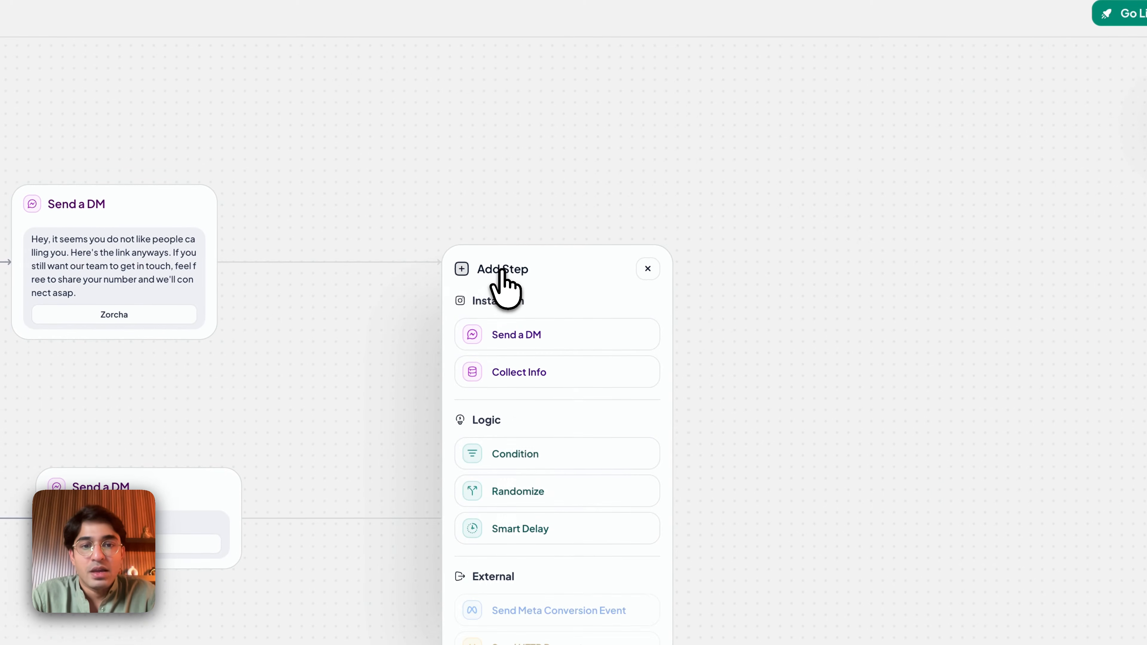
click(541, 452)
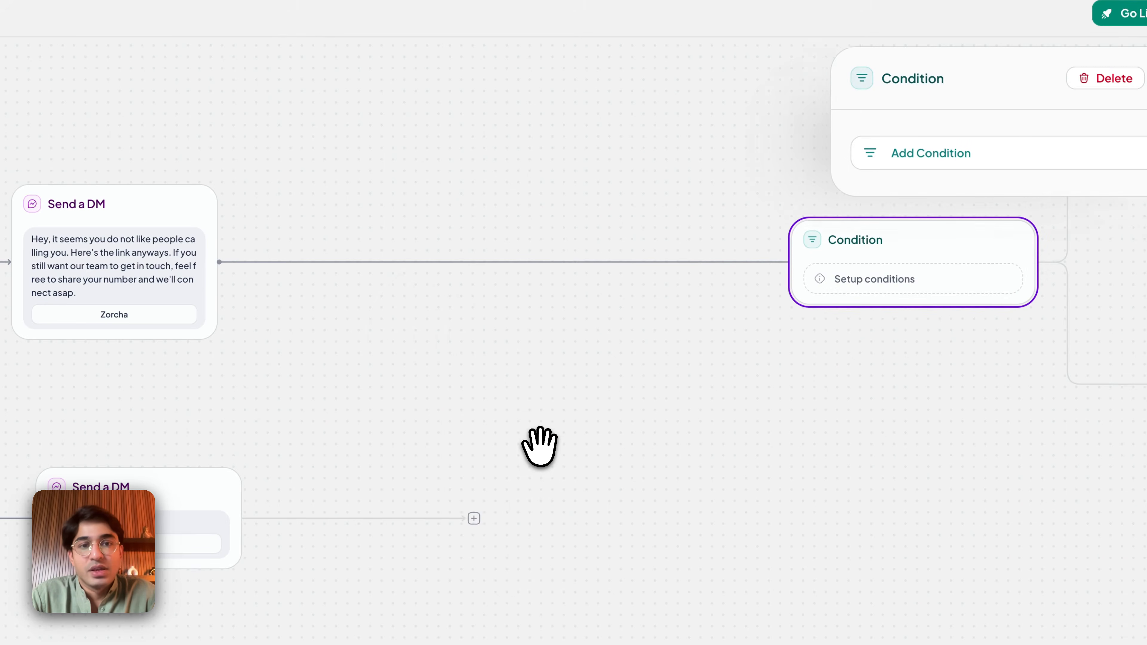
drag(853, 235, 427, 246)
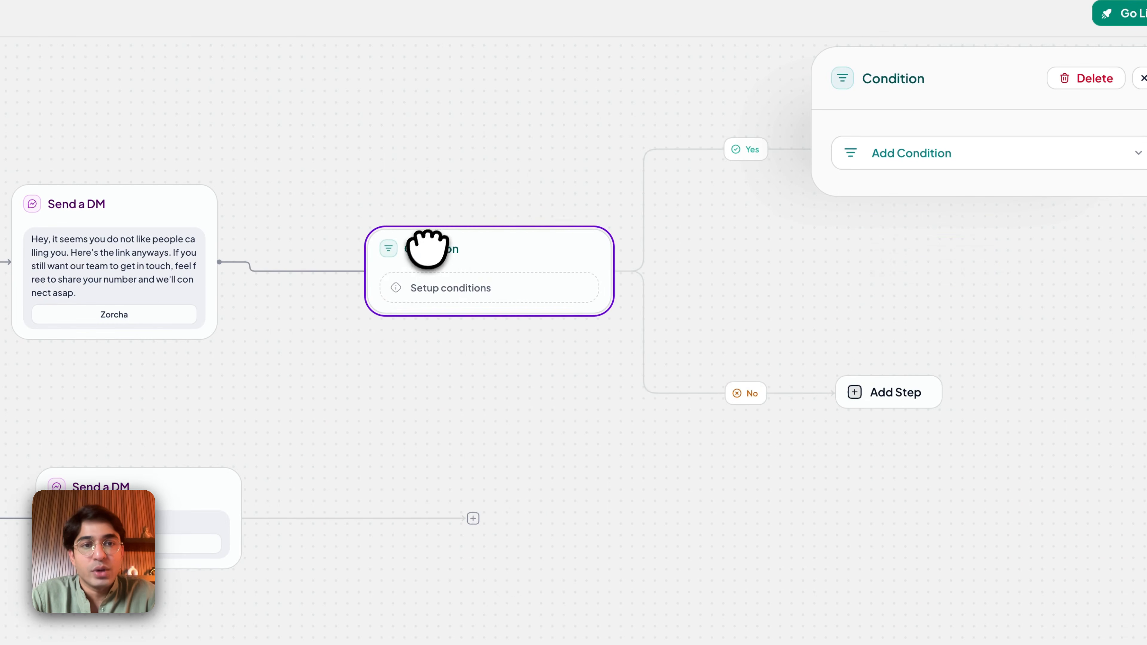
click(881, 156)
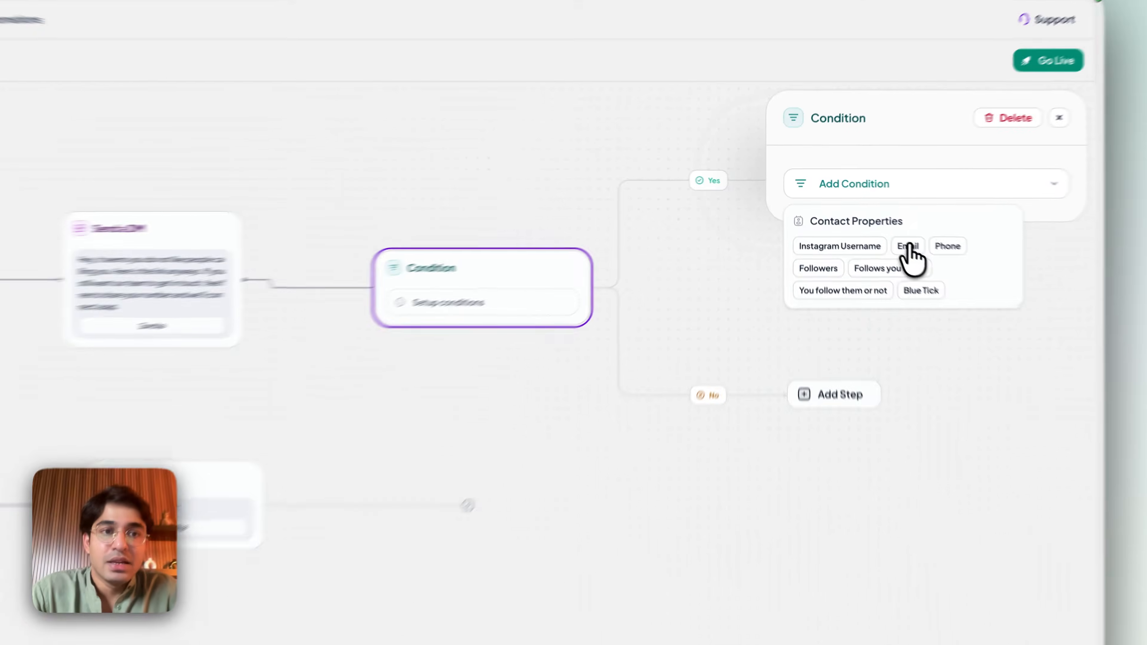
click(881, 229)
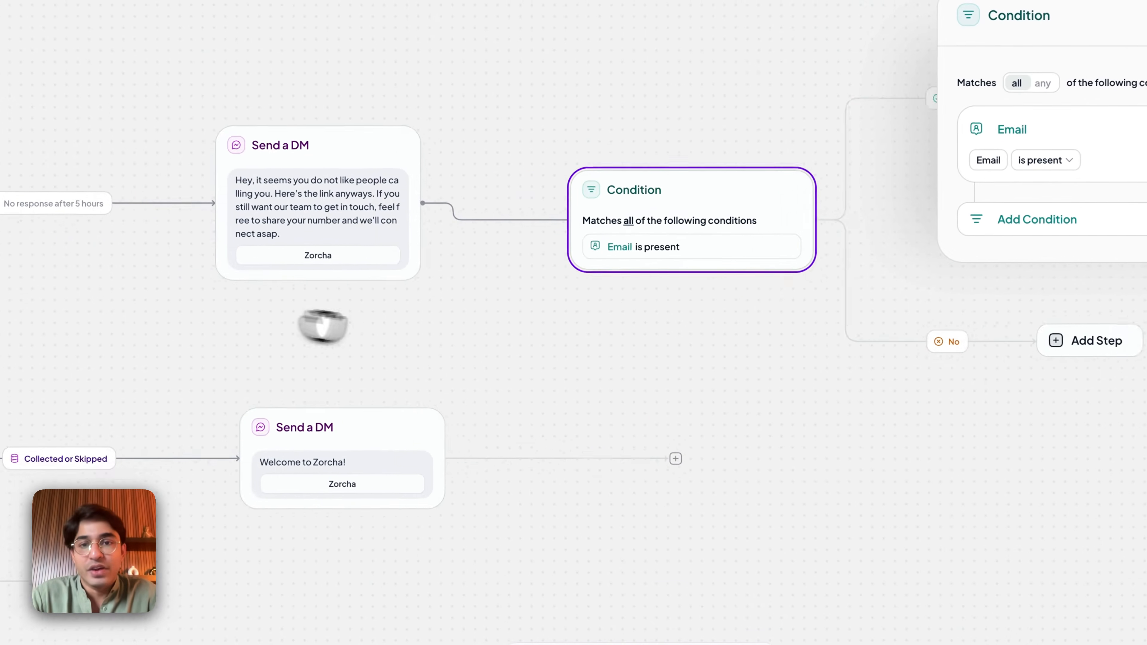
Review the earlier phone Collect Info step, its settings, and the branches leading to the Email condition.
drag(322, 325, 805, 328)
drag(501, 352, 574, 349)
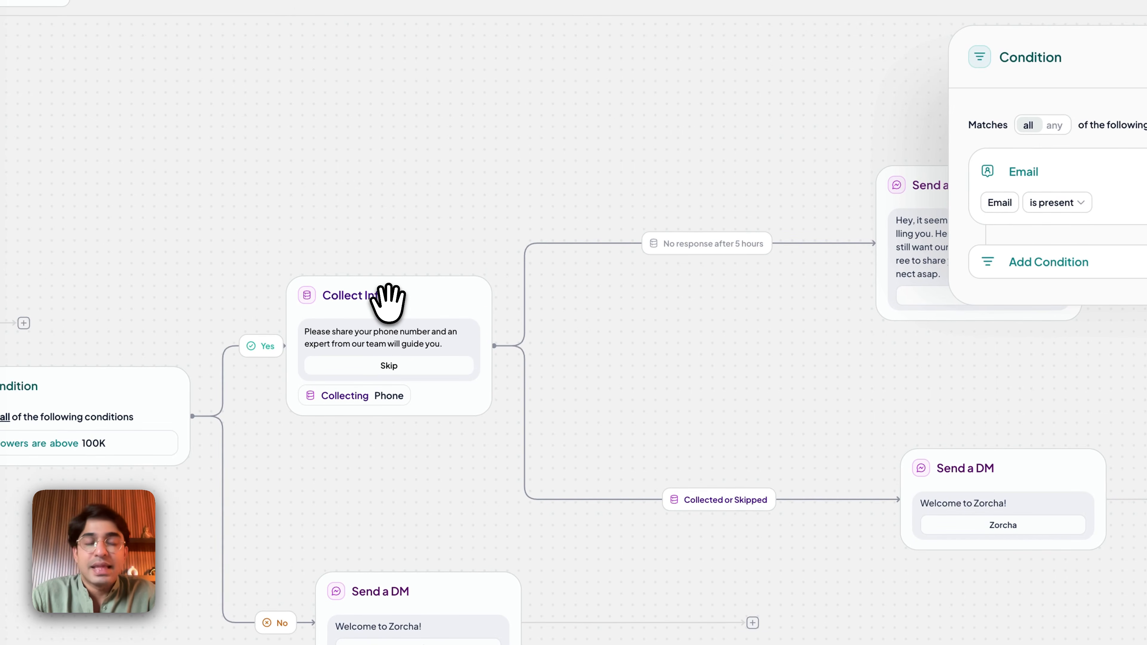
drag(390, 303, 572, 267)
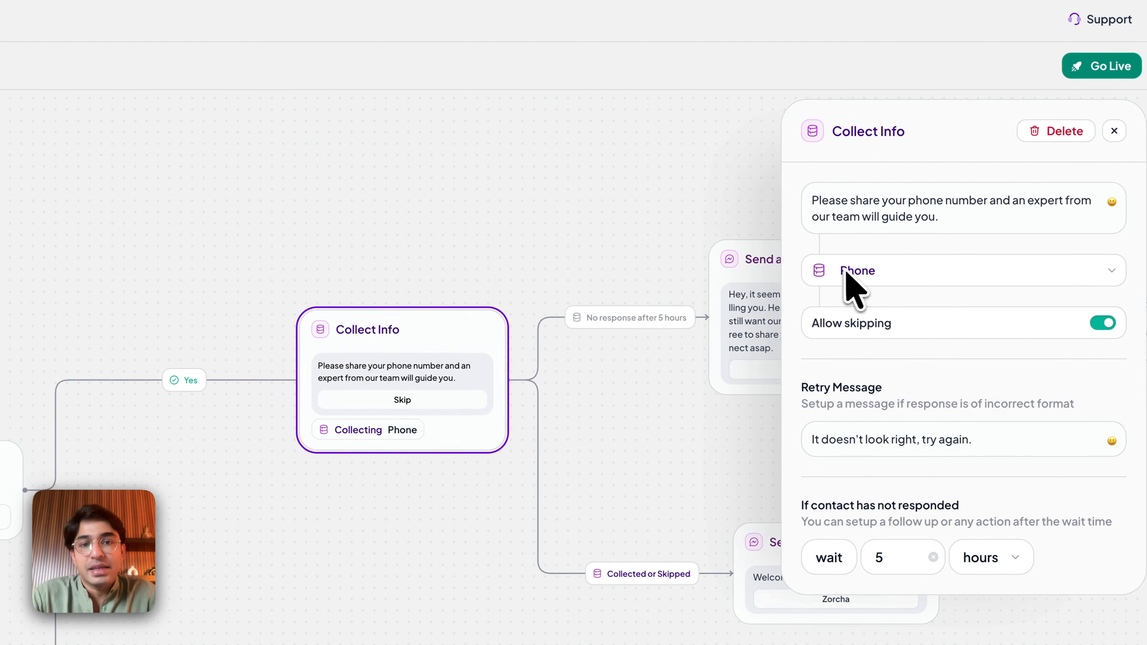
drag(420, 330, 301, 343)
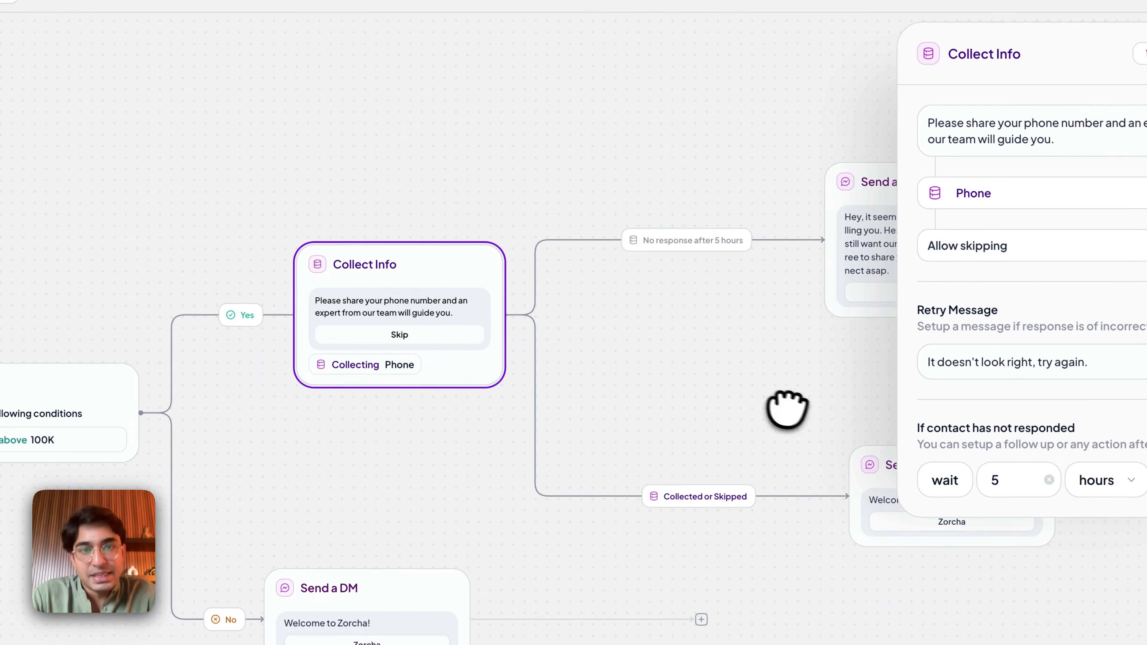
drag(758, 394, 650, 370)
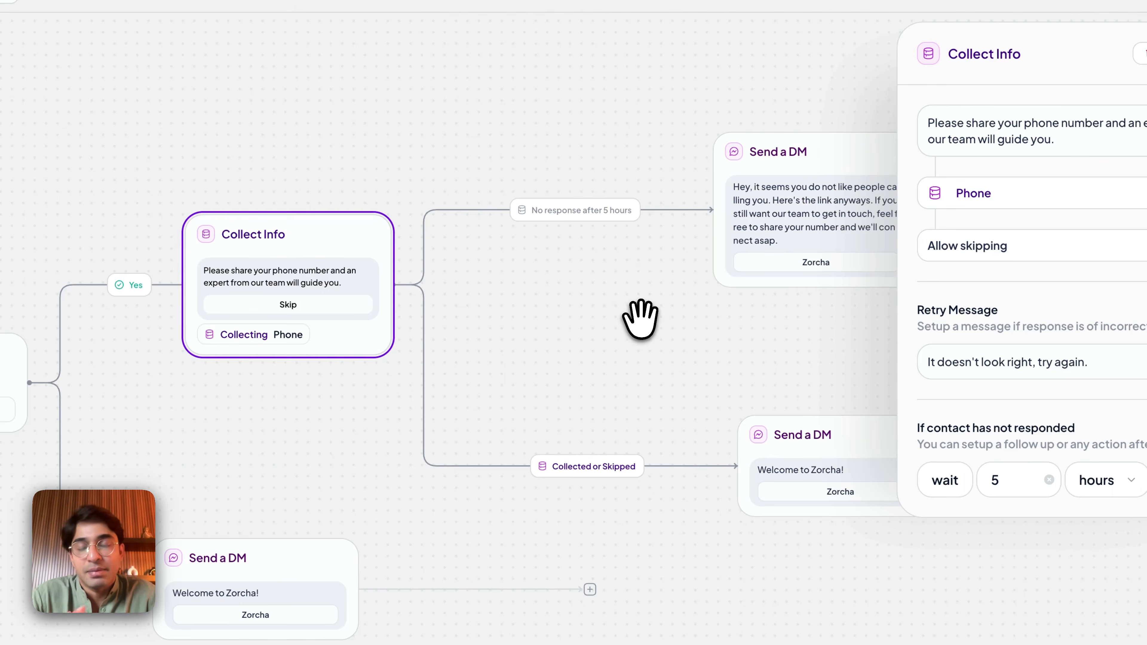
drag(641, 320, 61, 332)
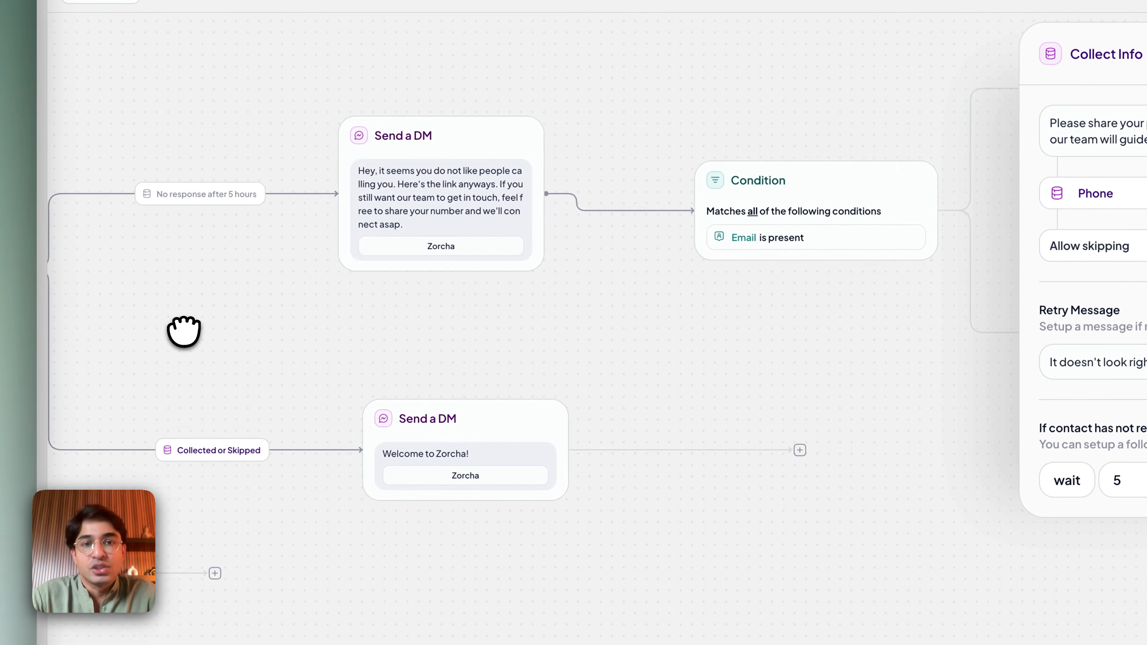
drag(183, 332, 185, 335)
drag(412, 359, 232, 358)
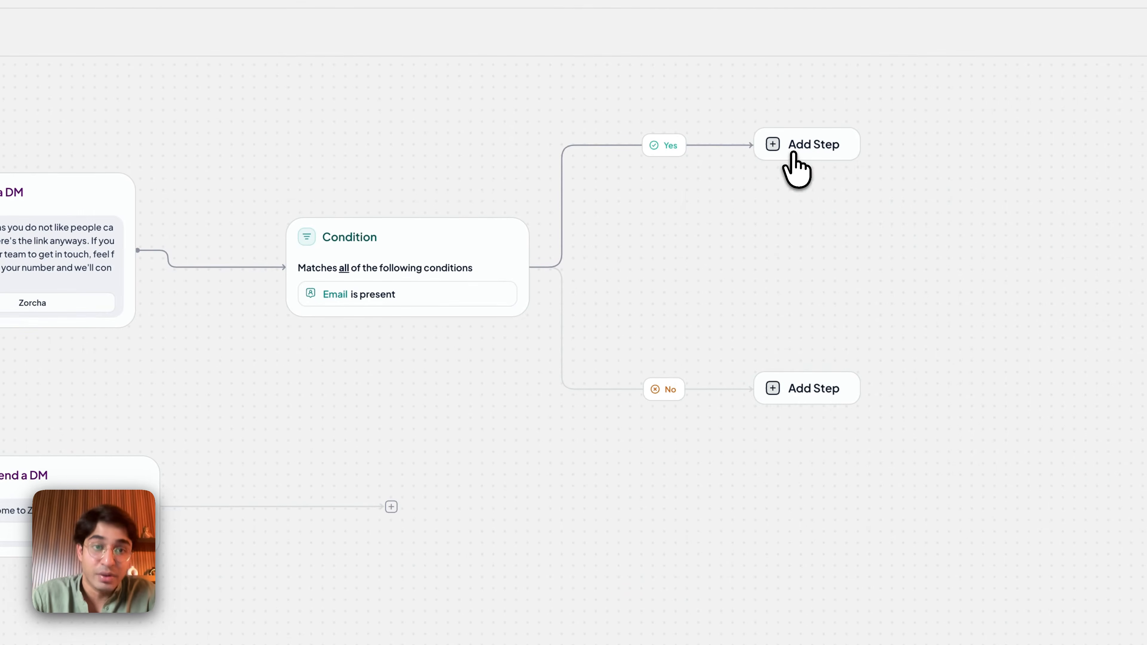
Check the step choices on the Email condition's Yes branch, and delete the condition.
click(793, 155)
click(424, 253)
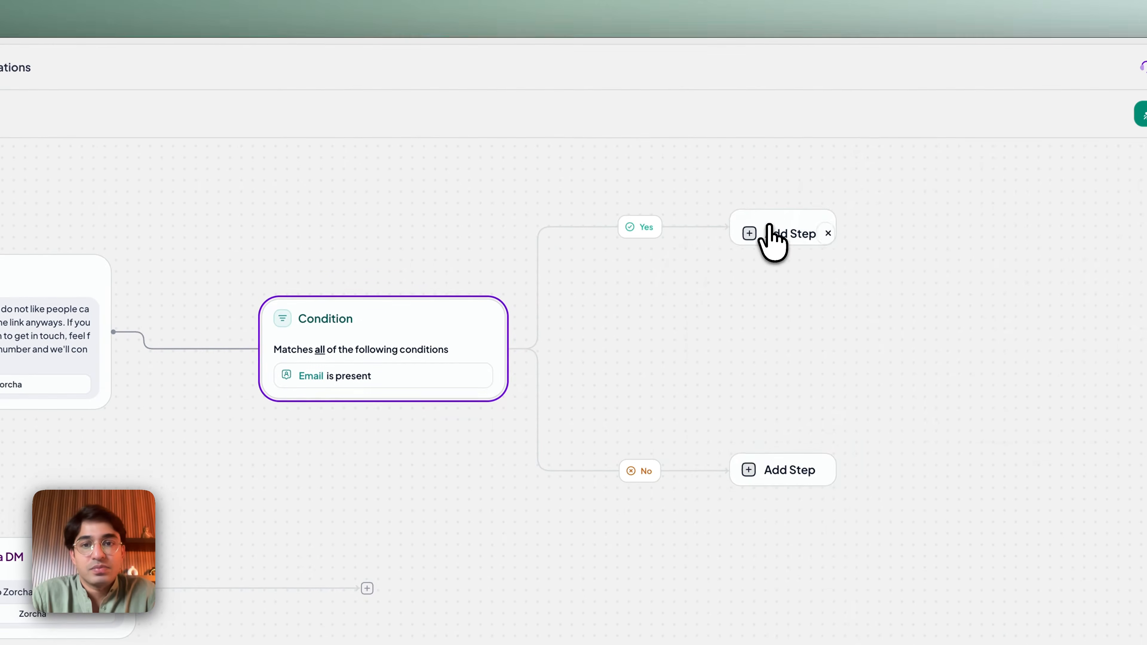
click(787, 196)
drag(434, 328, 464, 359)
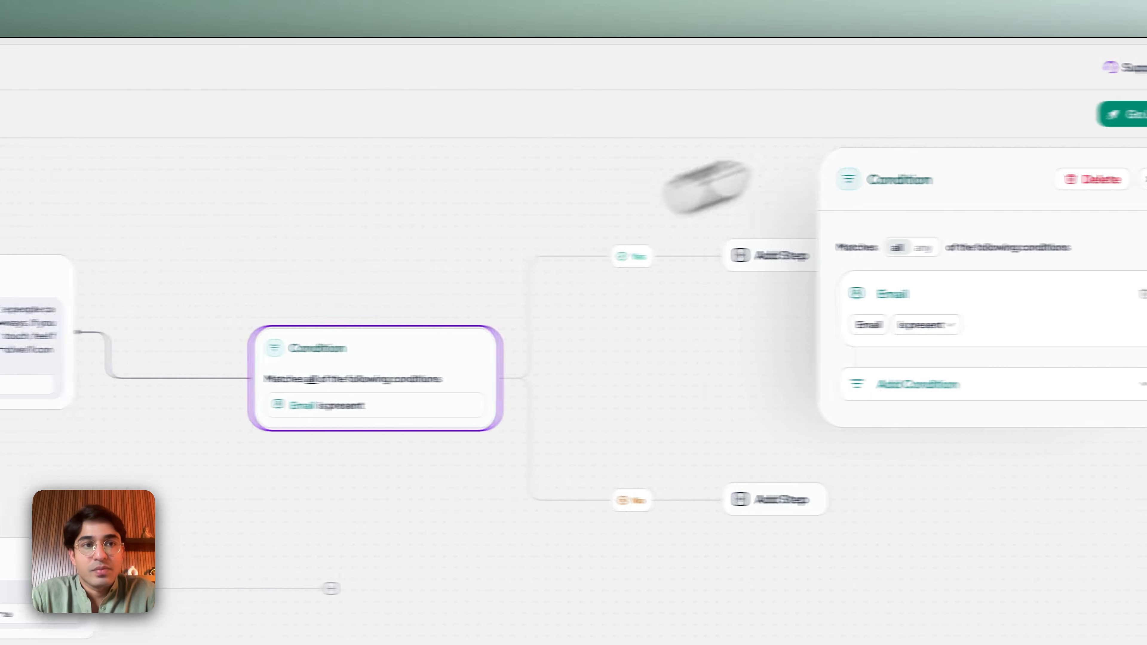
click(1133, 178)
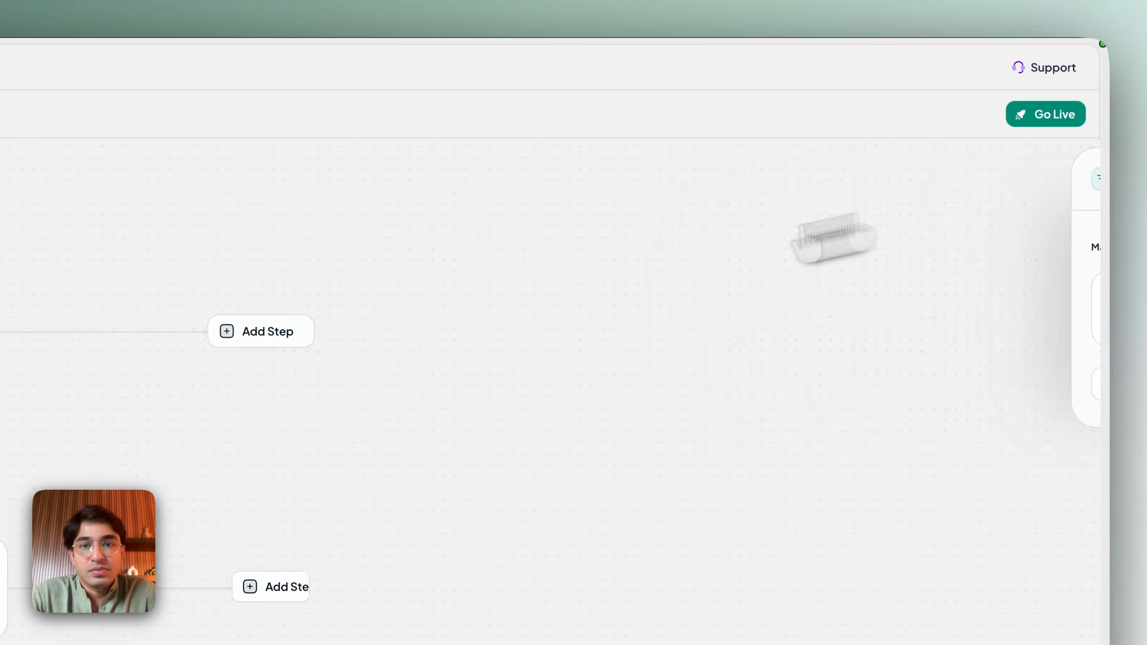
Try a Phone is present condition placed close after the no-response DM, and delete it.
click(279, 336)
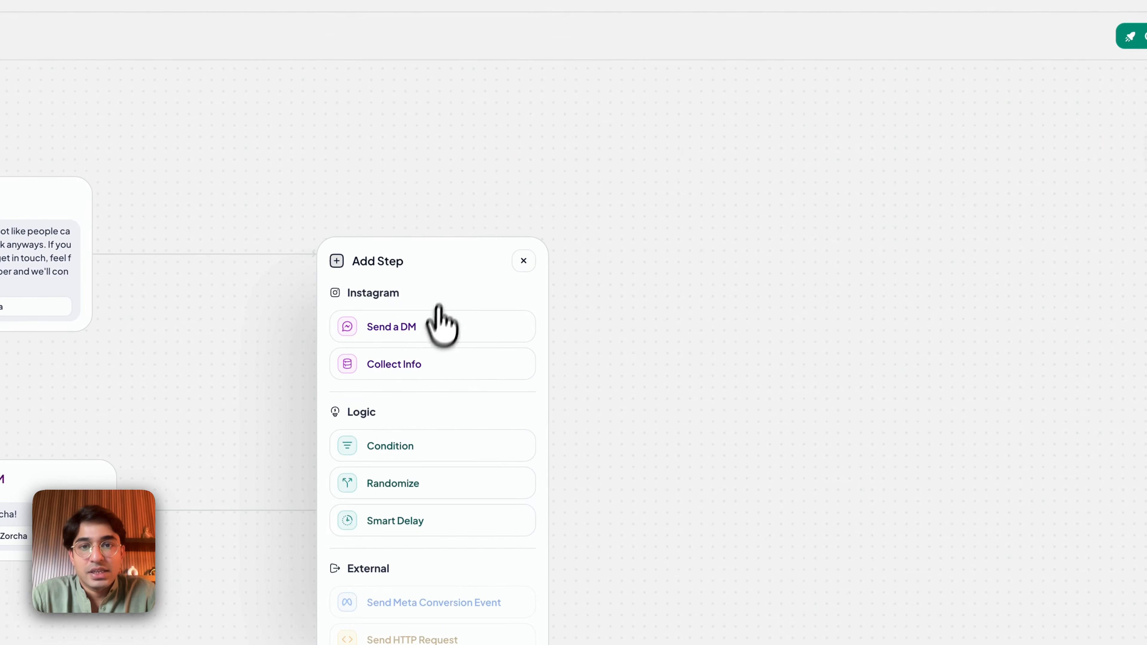
click(413, 452)
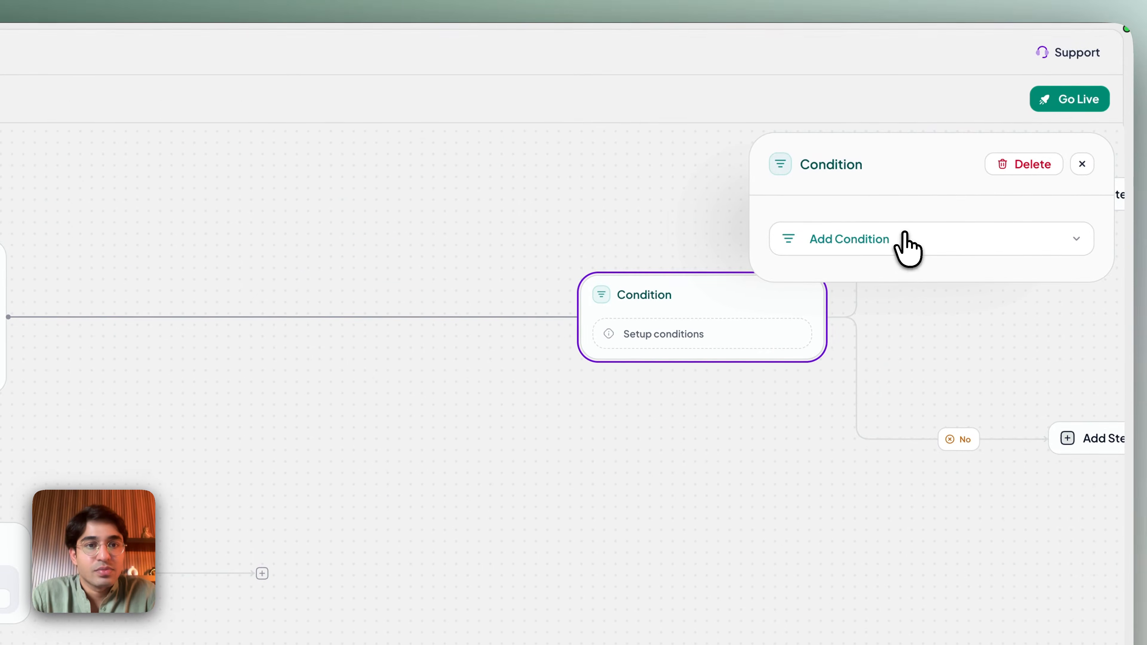
click(903, 237)
click(953, 310)
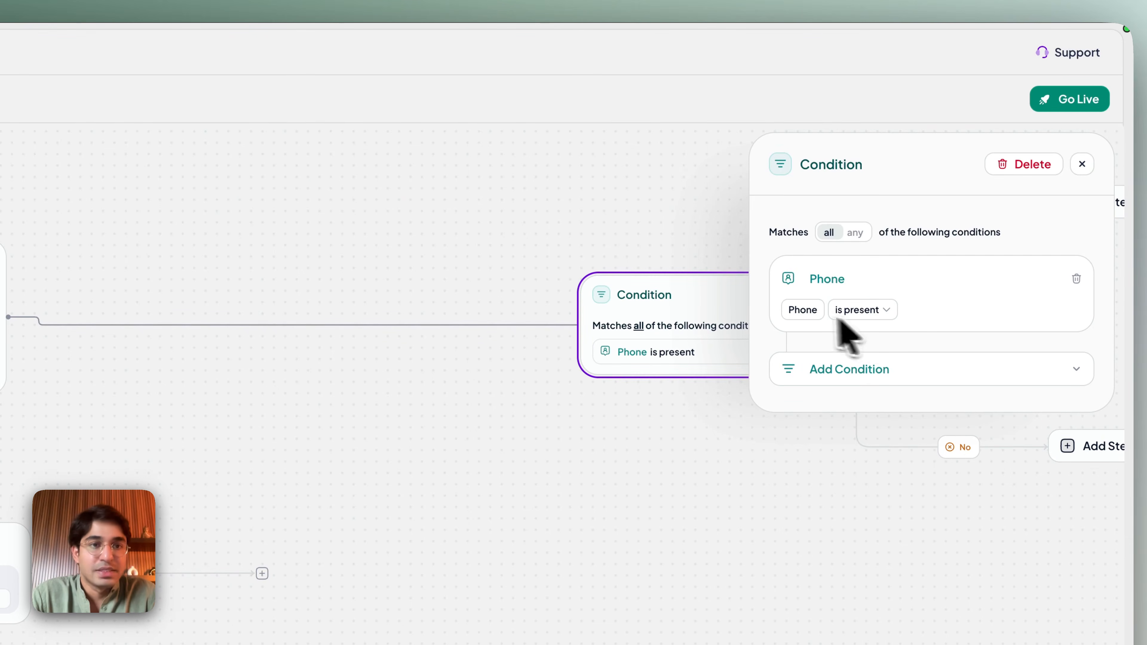
drag(661, 307, 388, 311)
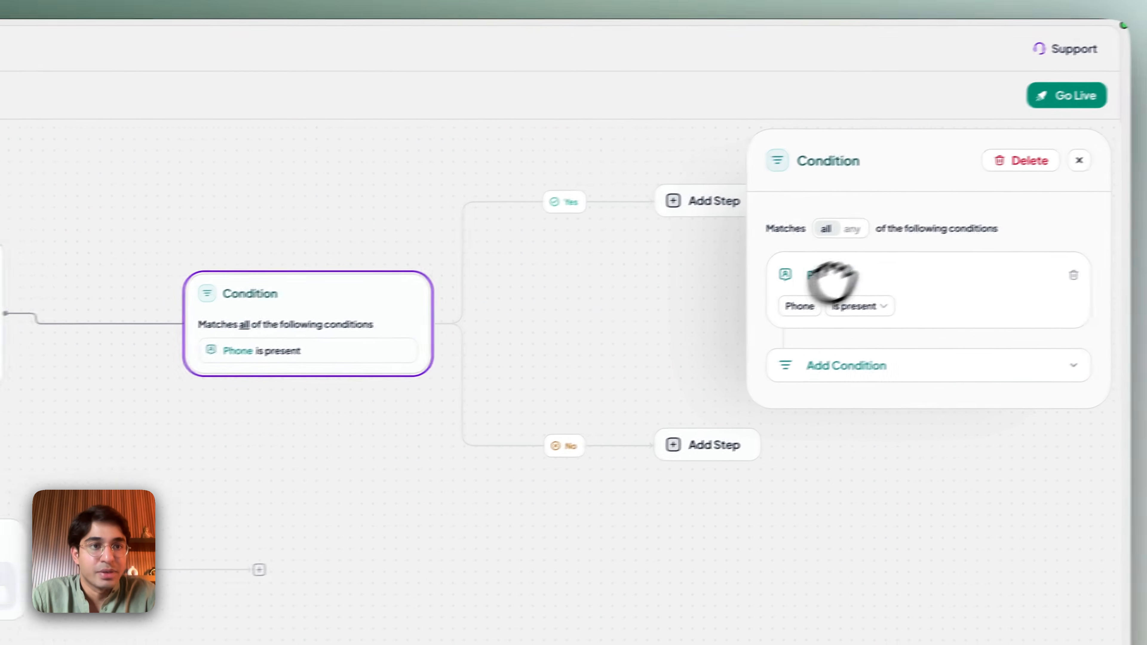
click(1035, 166)
Add a Condition step after the no-response DM requiring followers above 12000 and Follows you.
click(271, 318)
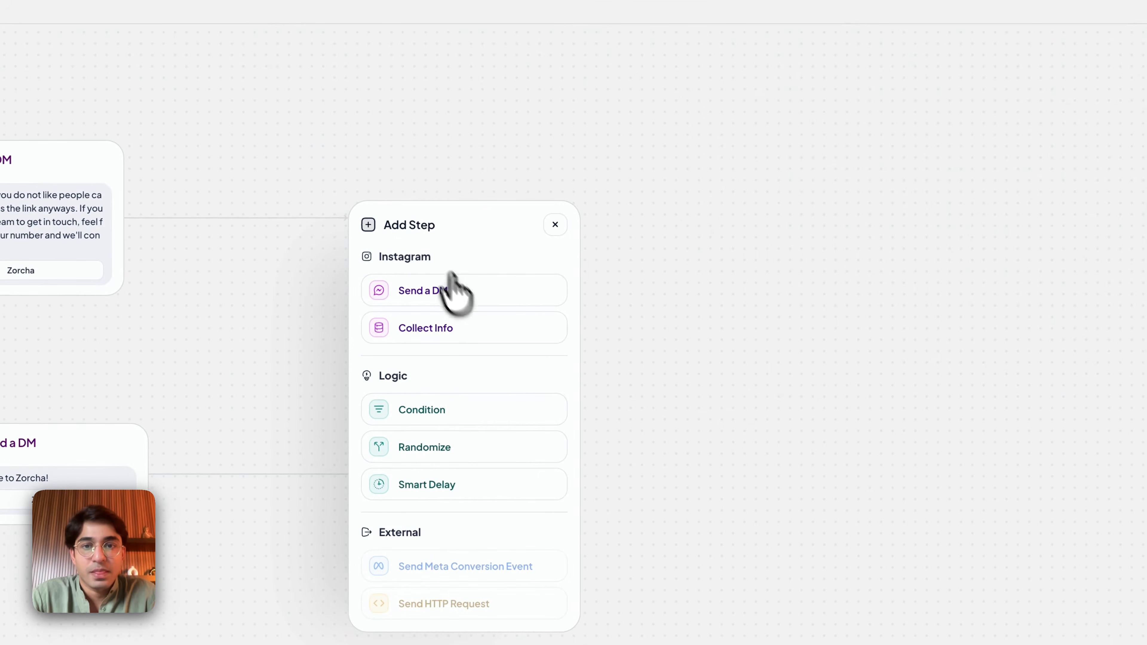
click(449, 414)
click(826, 177)
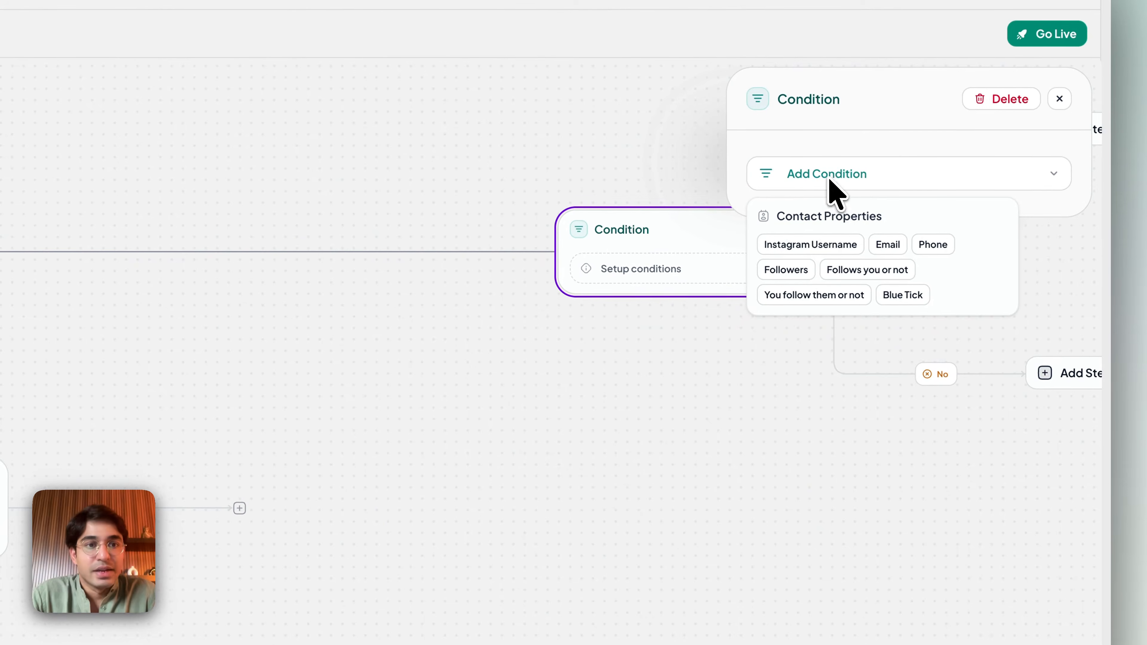
click(785, 272)
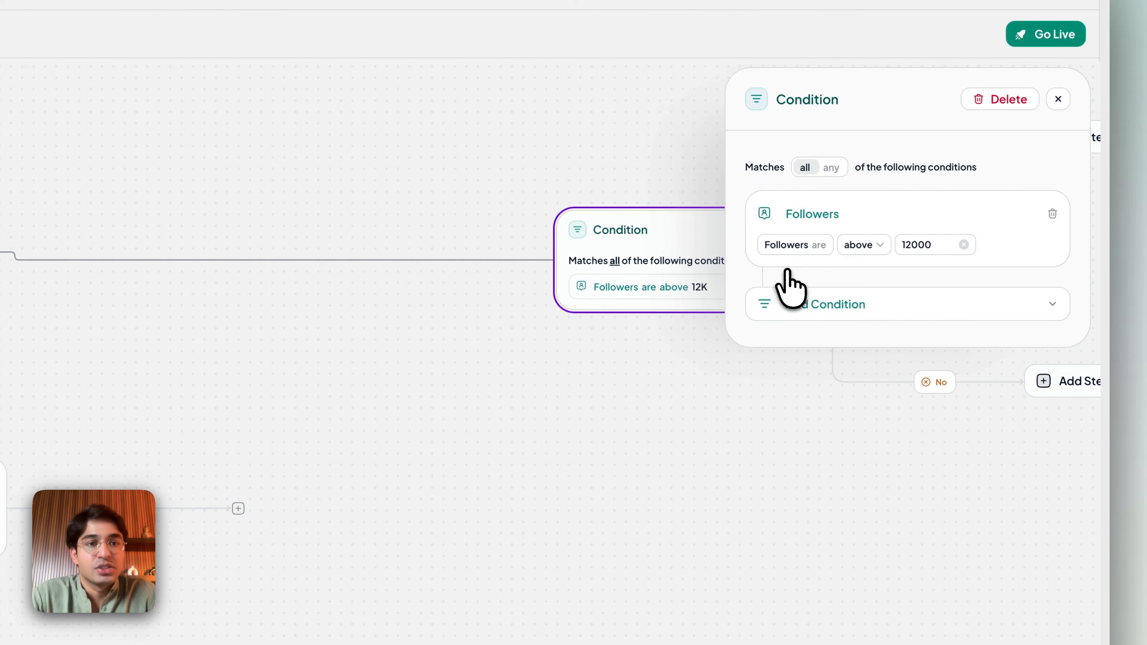
click(856, 311)
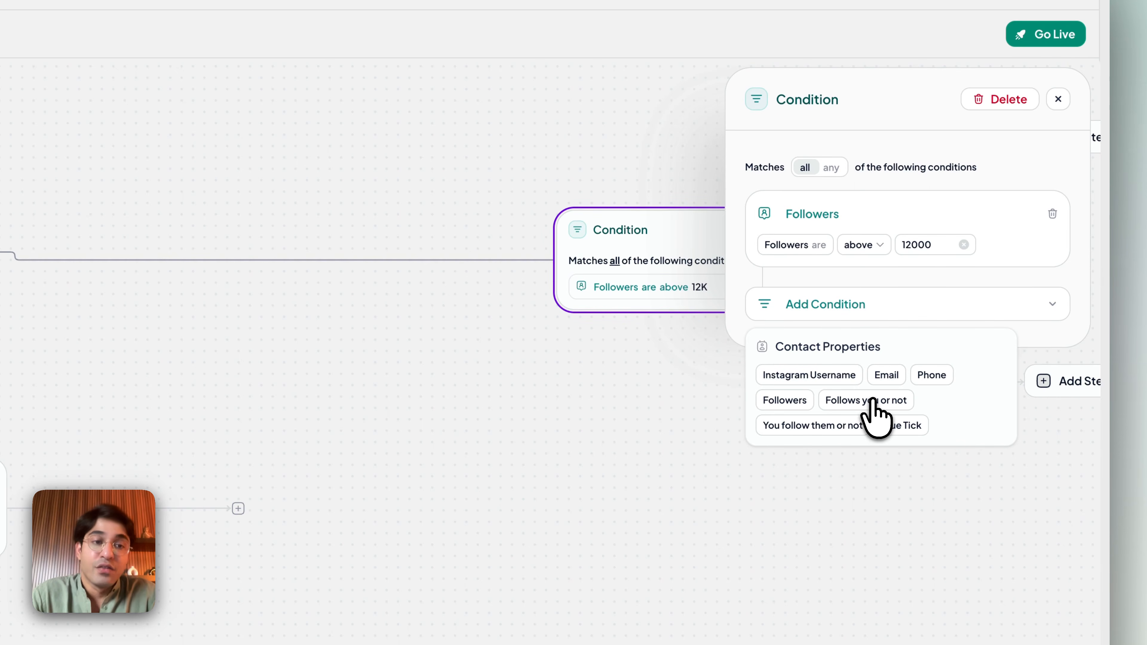
click(874, 409)
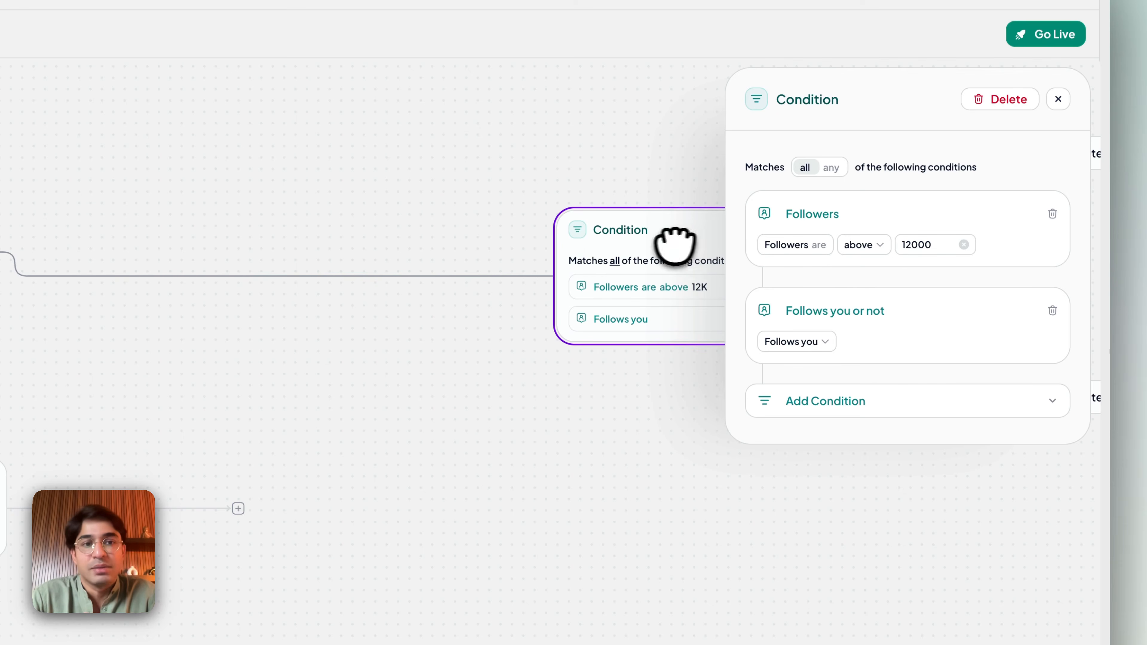
Add the You follow them and Has a blue tick criteria to the condition.
drag(676, 238, 353, 237)
drag(458, 247, 405, 266)
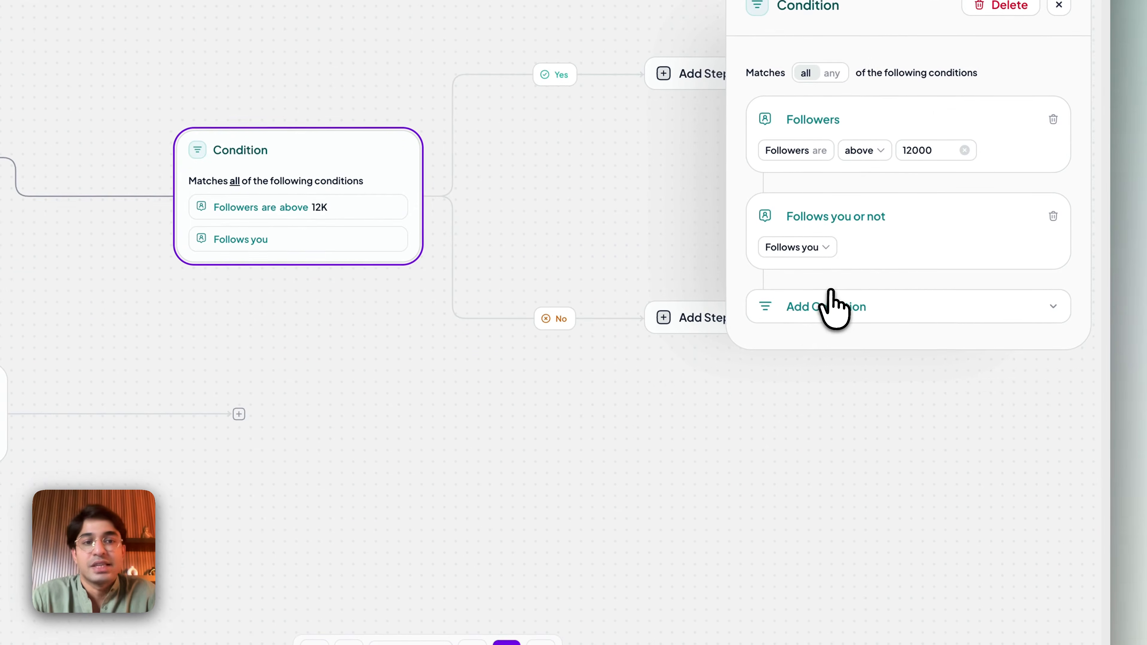
click(802, 312)
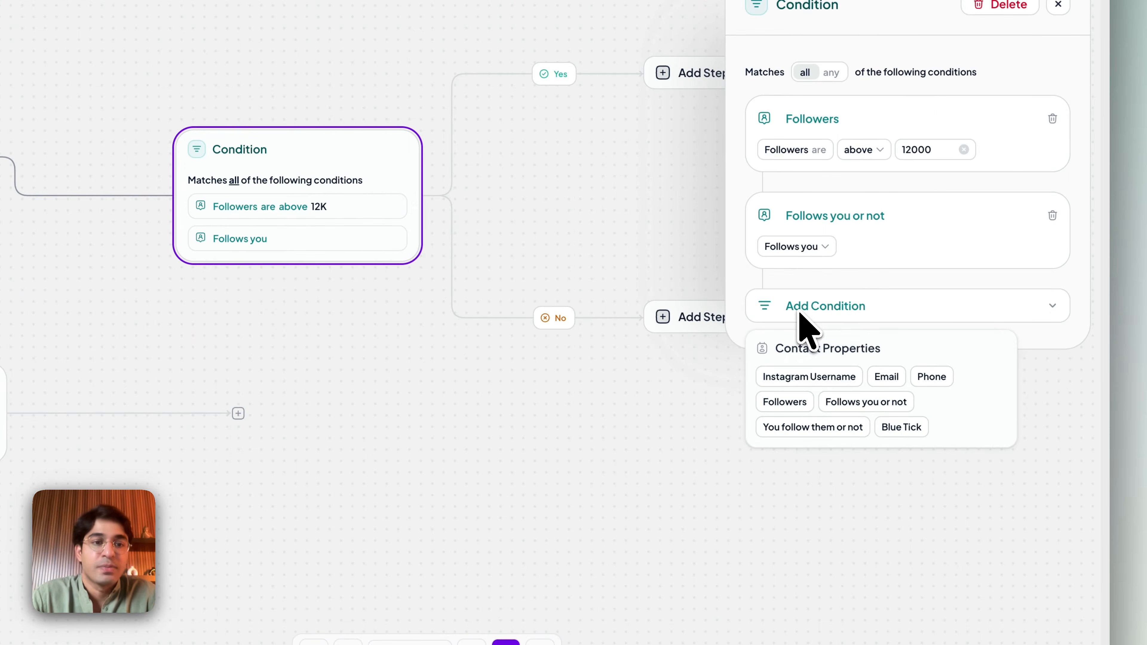
click(811, 430)
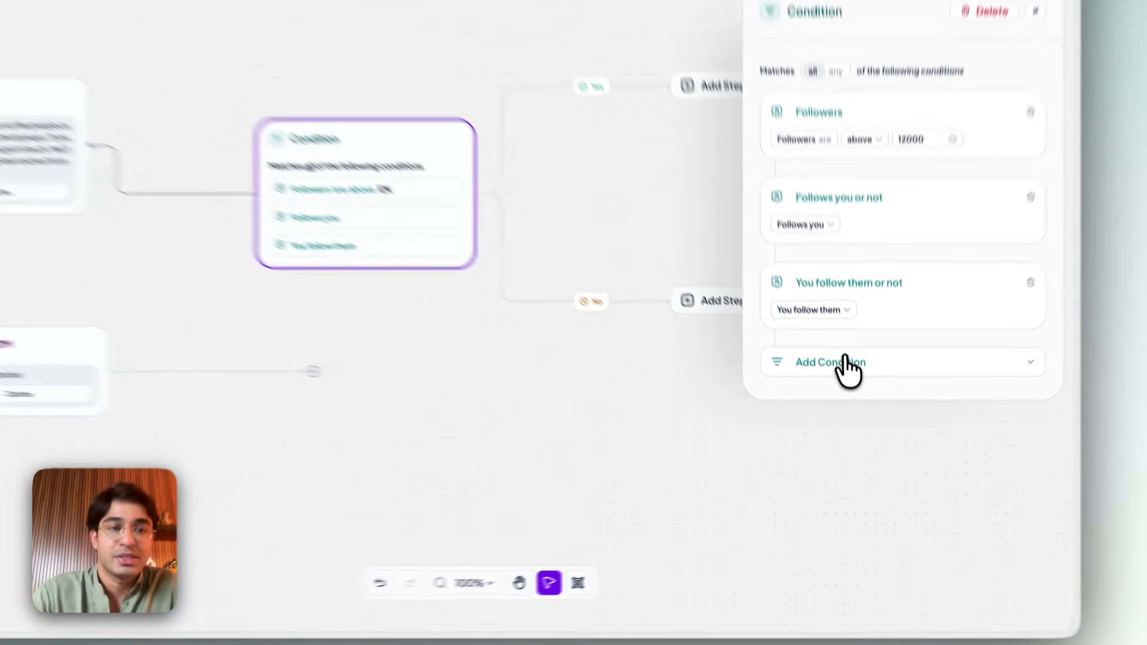
click(835, 398)
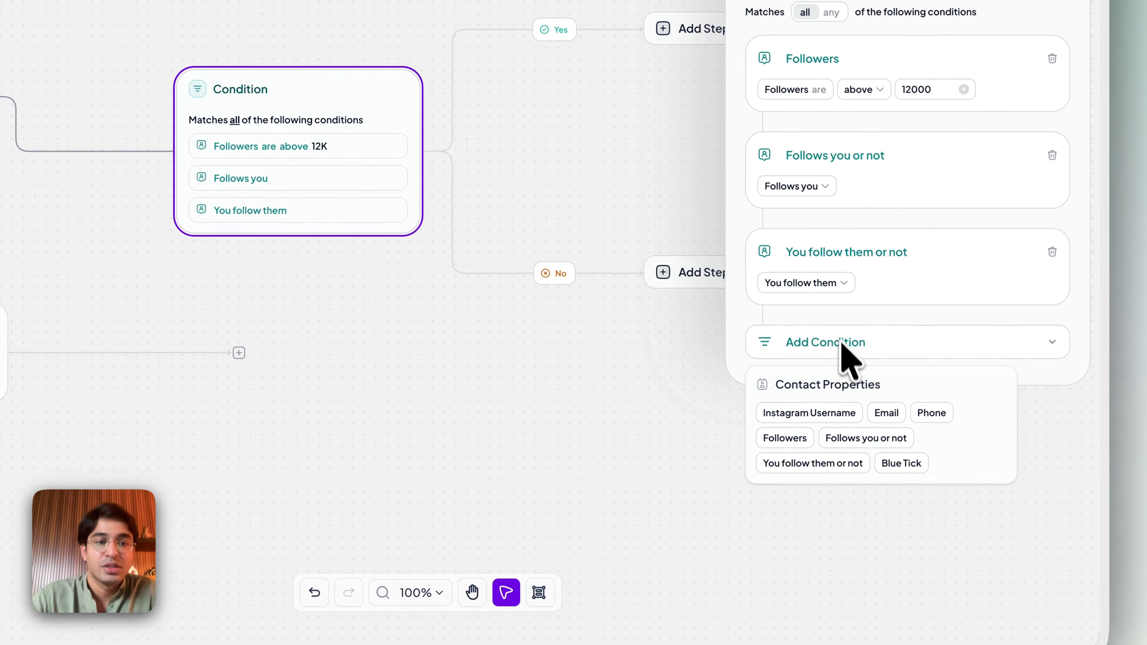
click(909, 464)
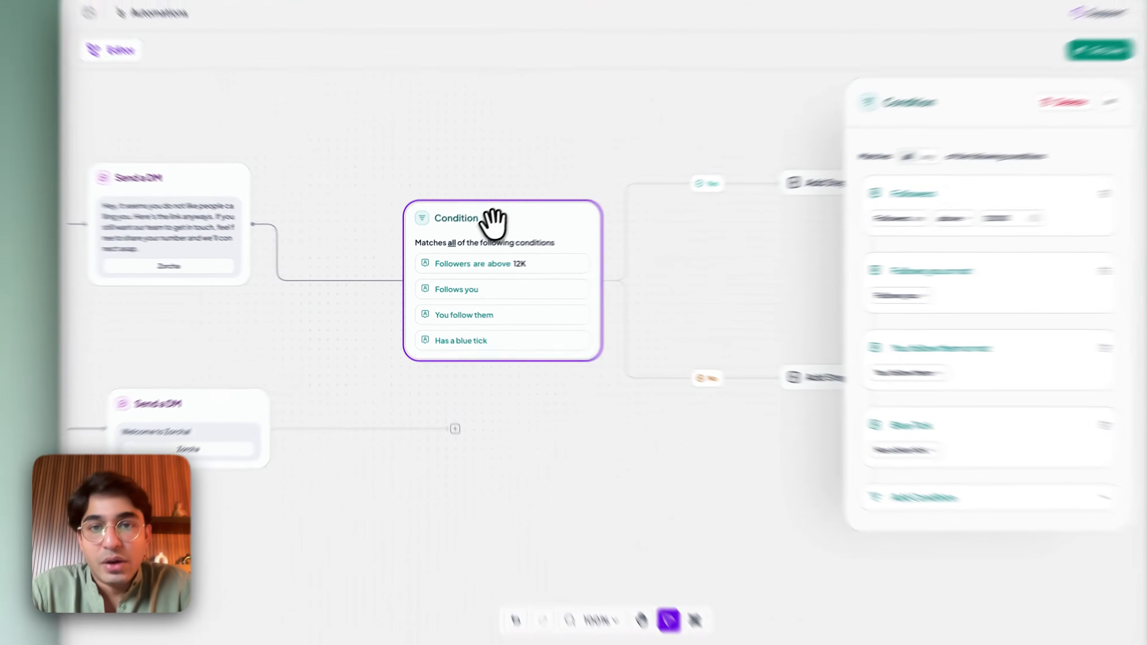
Try the condition's match rule on any, set it back to all, and delete the Condition step.
drag(481, 236, 460, 239)
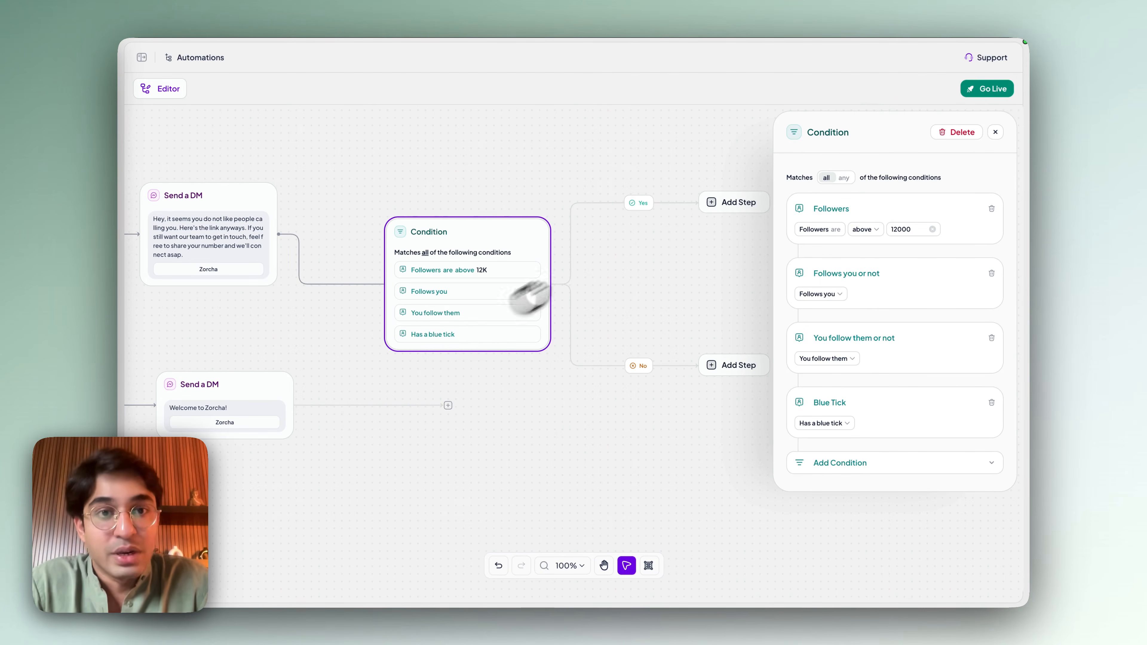
click(843, 177)
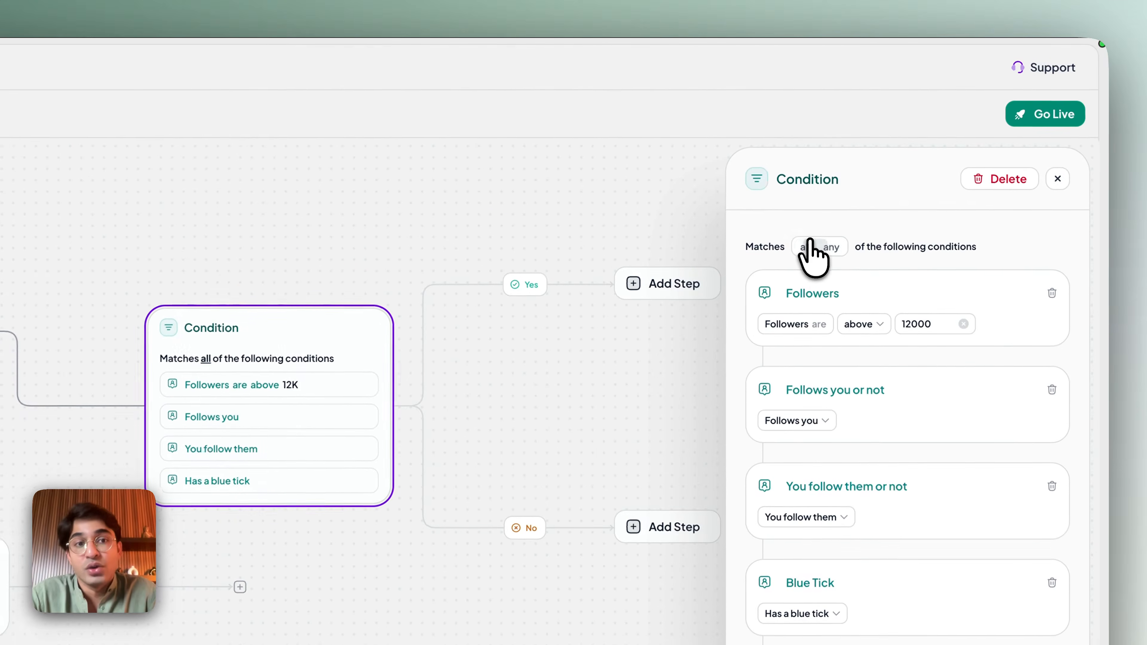
click(826, 178)
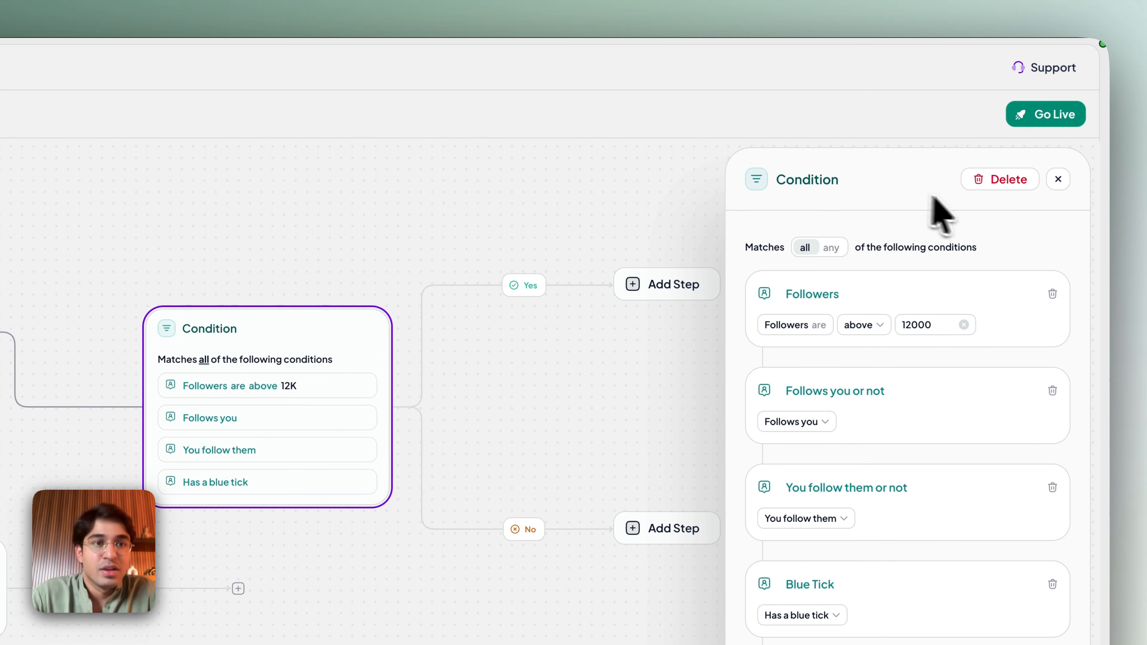
click(1001, 182)
Add a Randomize step after the no-response DM and give it a third variation.
click(418, 253)
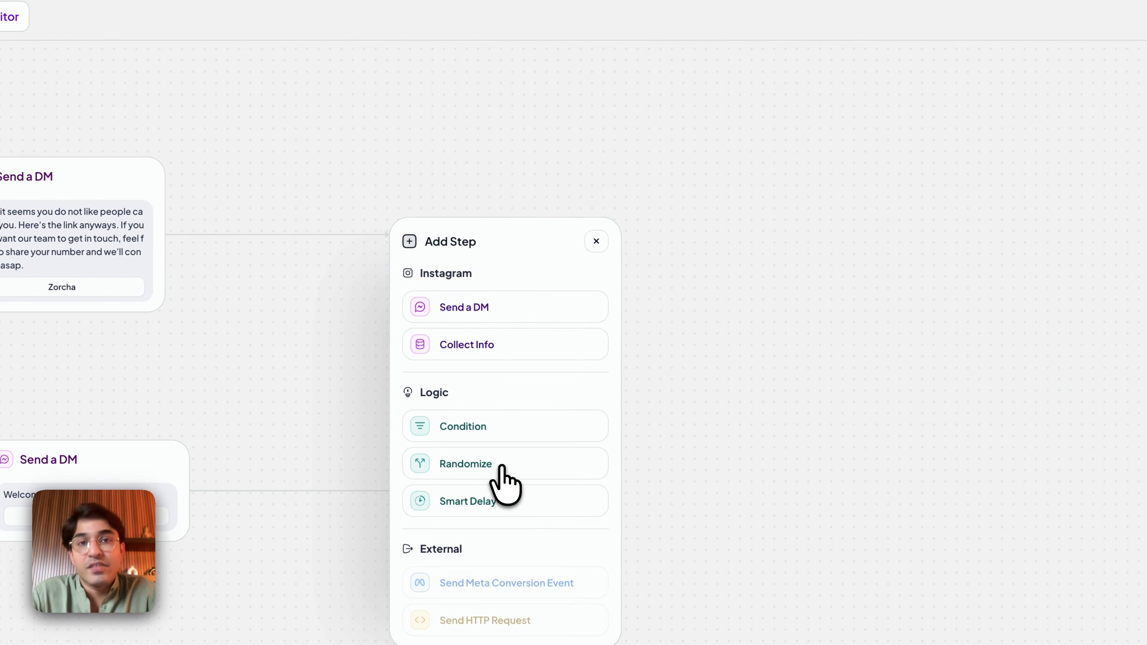
click(502, 467)
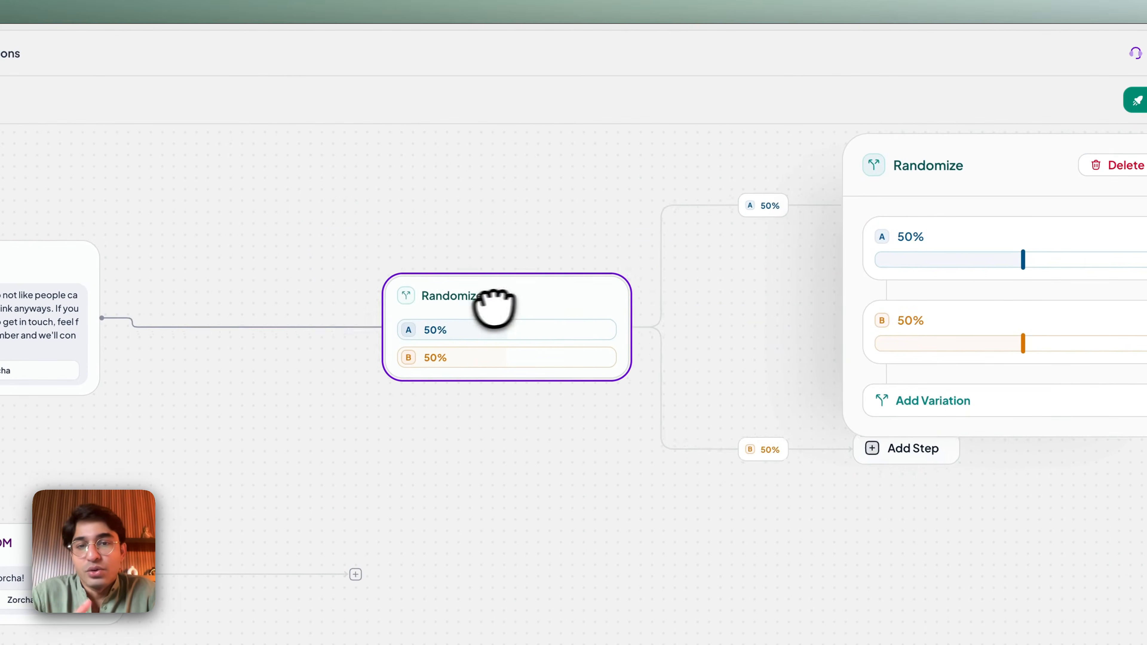
drag(572, 393, 380, 468)
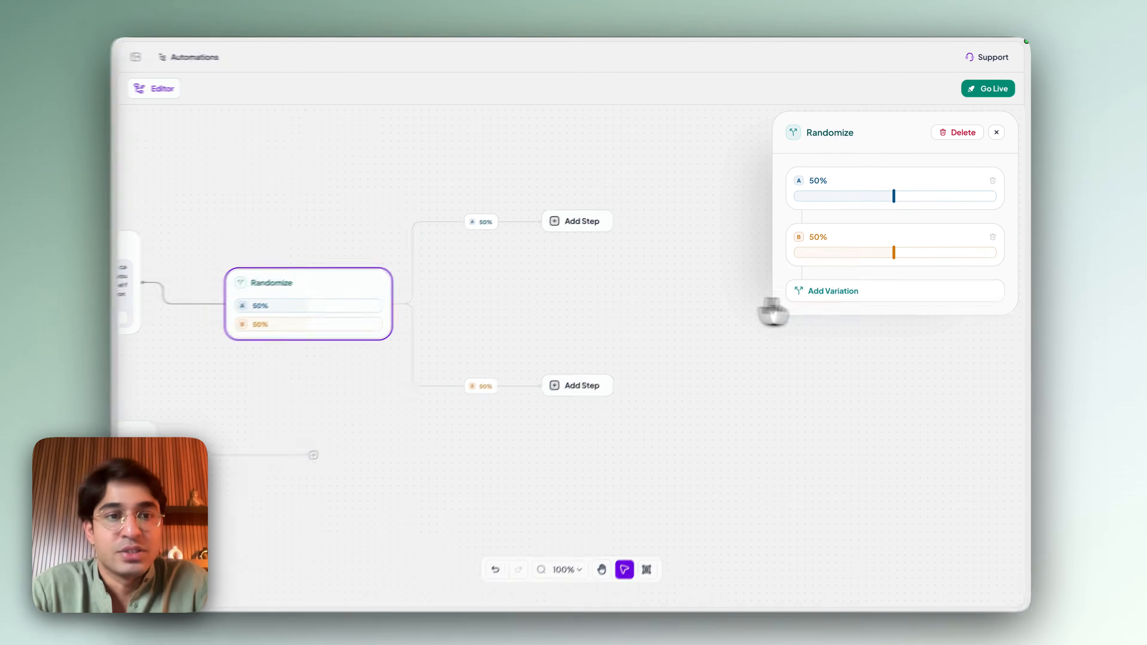
click(809, 291)
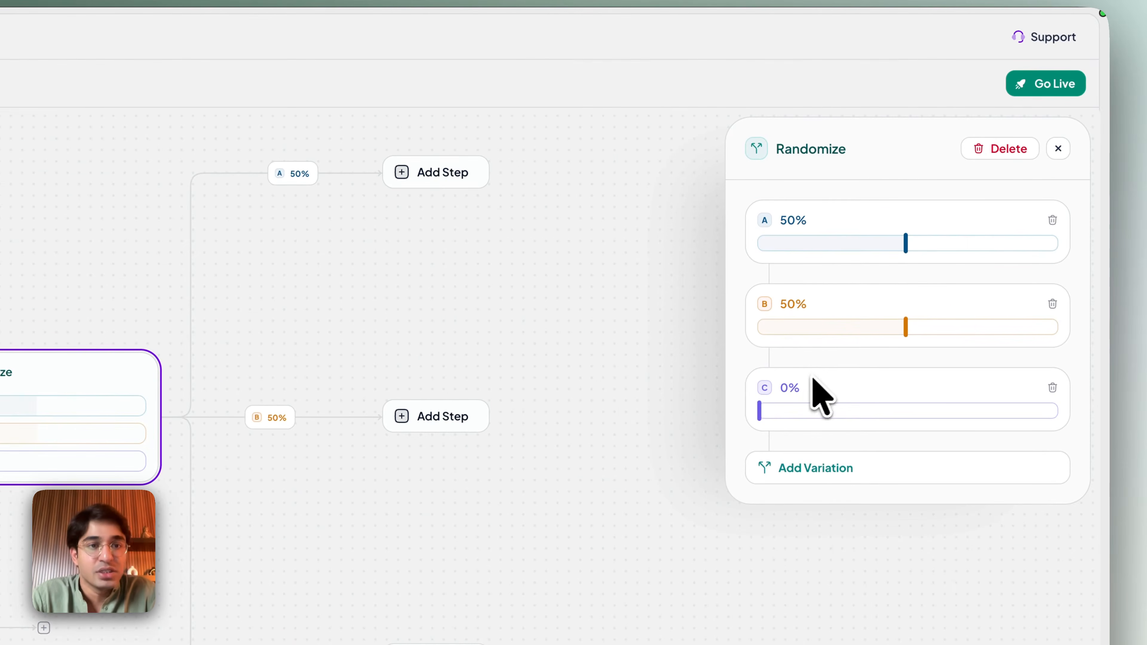
Try a Randomize split of 27% for A, 27% for B and 29% for C plus a fourth variation, and delete the step.
drag(905, 235, 843, 237)
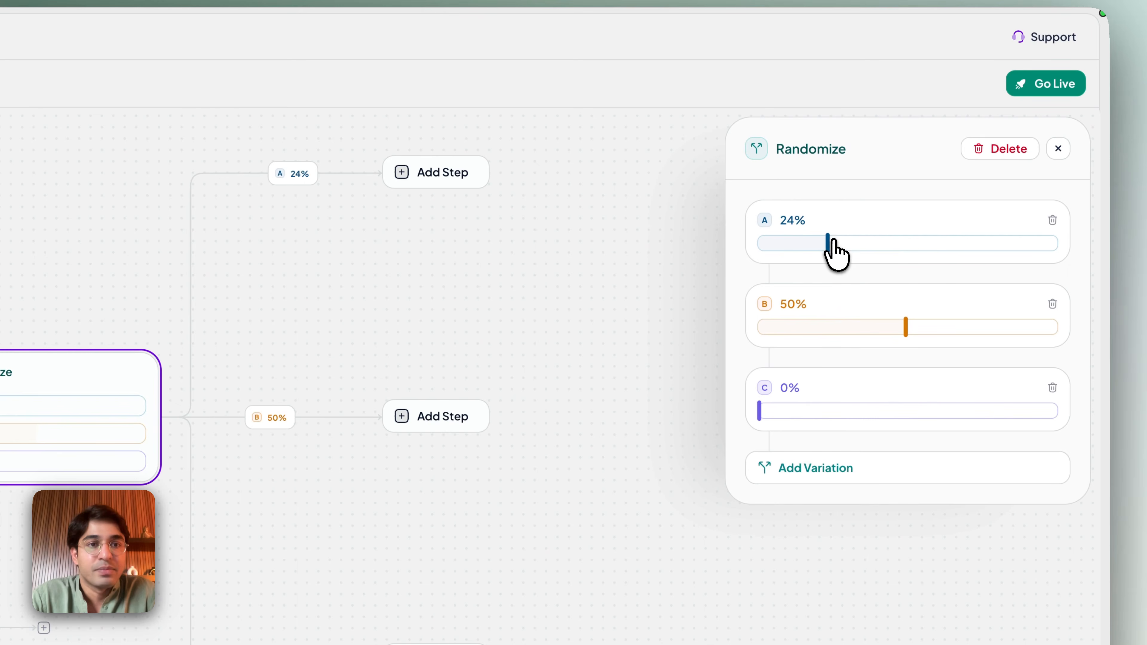
drag(904, 326, 836, 328)
drag(769, 405, 869, 406)
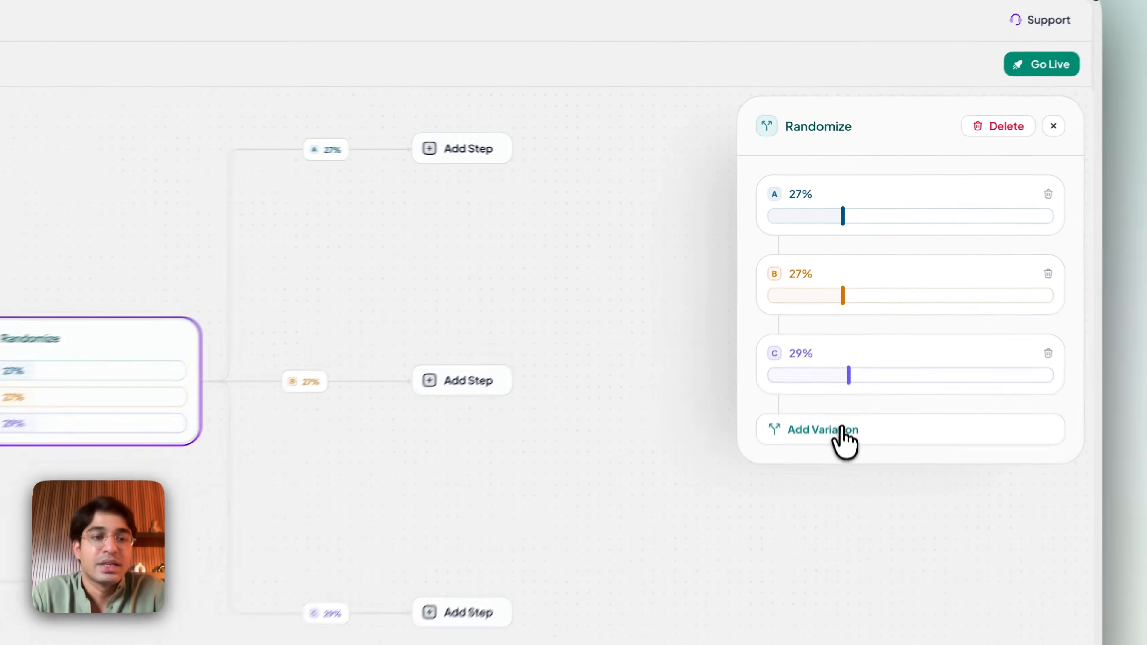
click(847, 346)
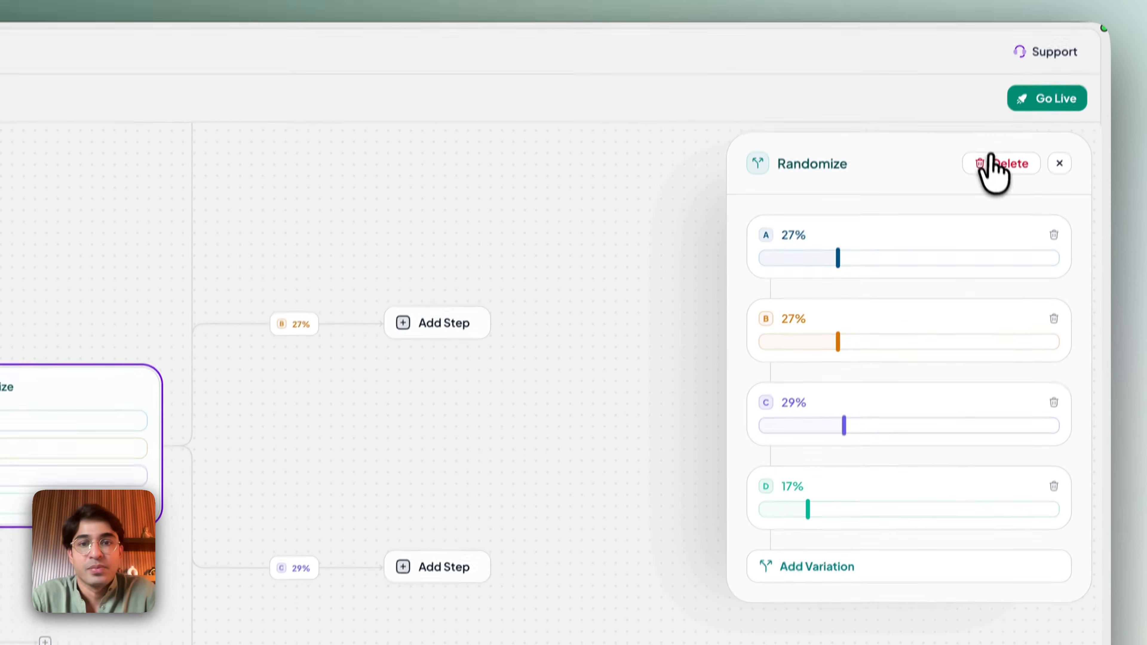
click(994, 162)
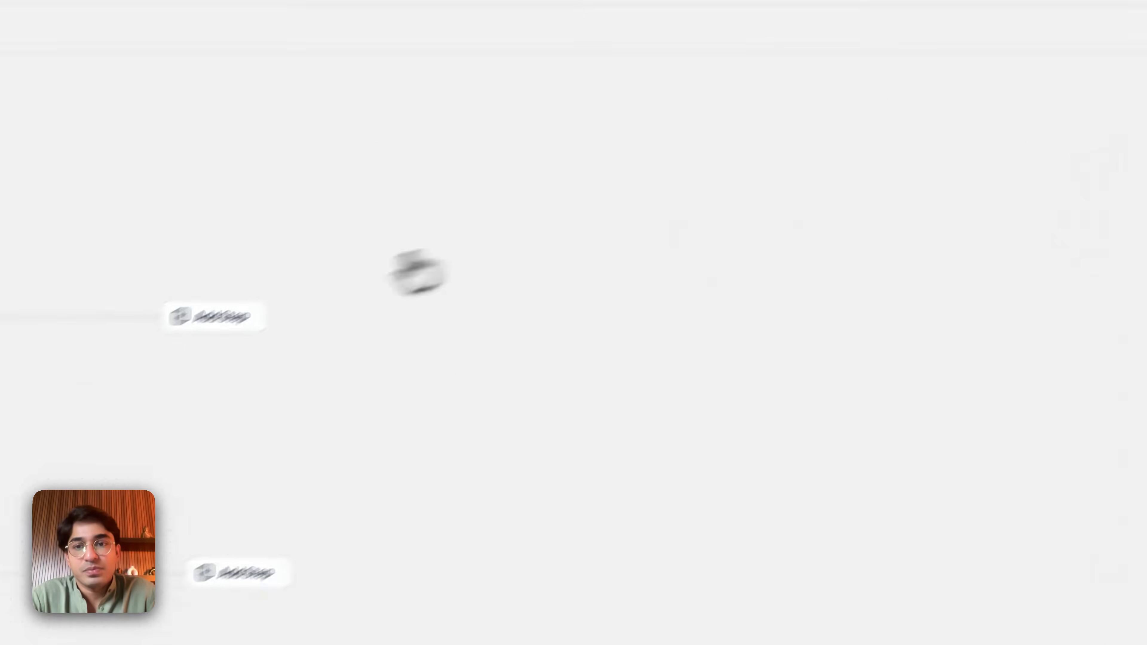
Add a Smart Delay step after the no-response DM.
click(201, 322)
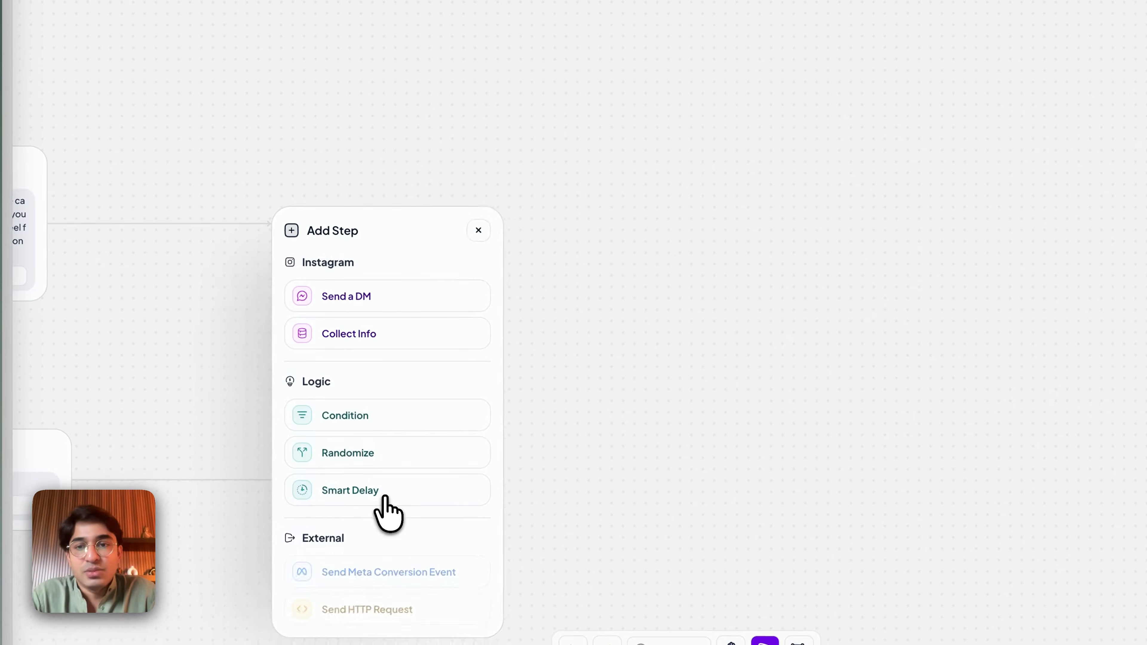
click(384, 499)
drag(732, 203, 484, 190)
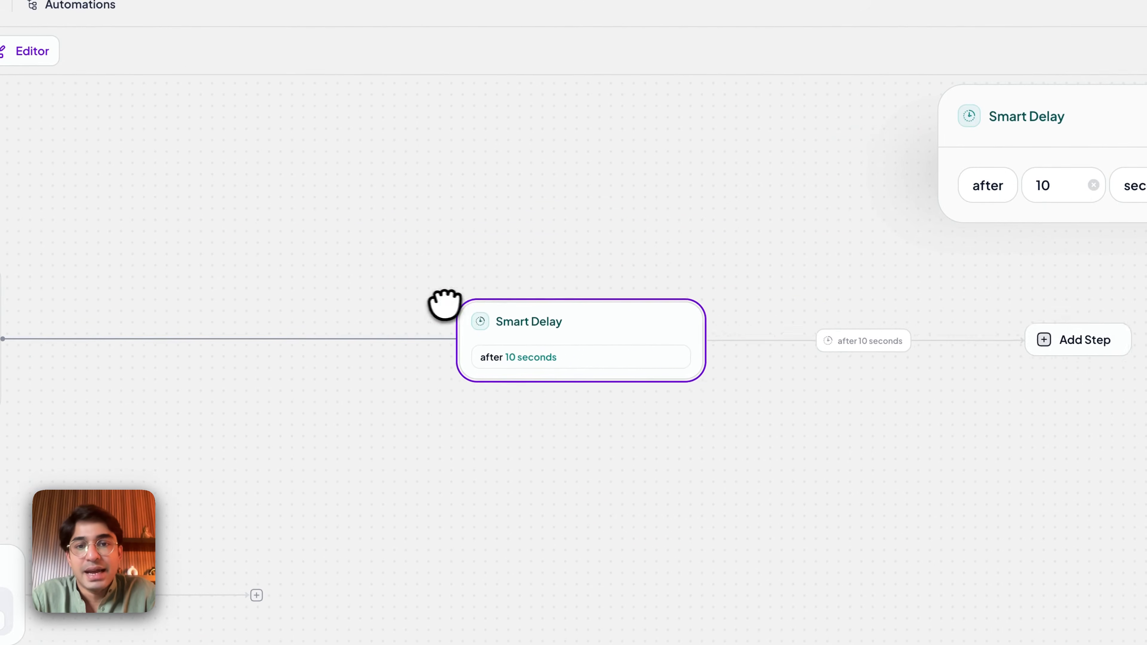
drag(397, 218, 683, 244)
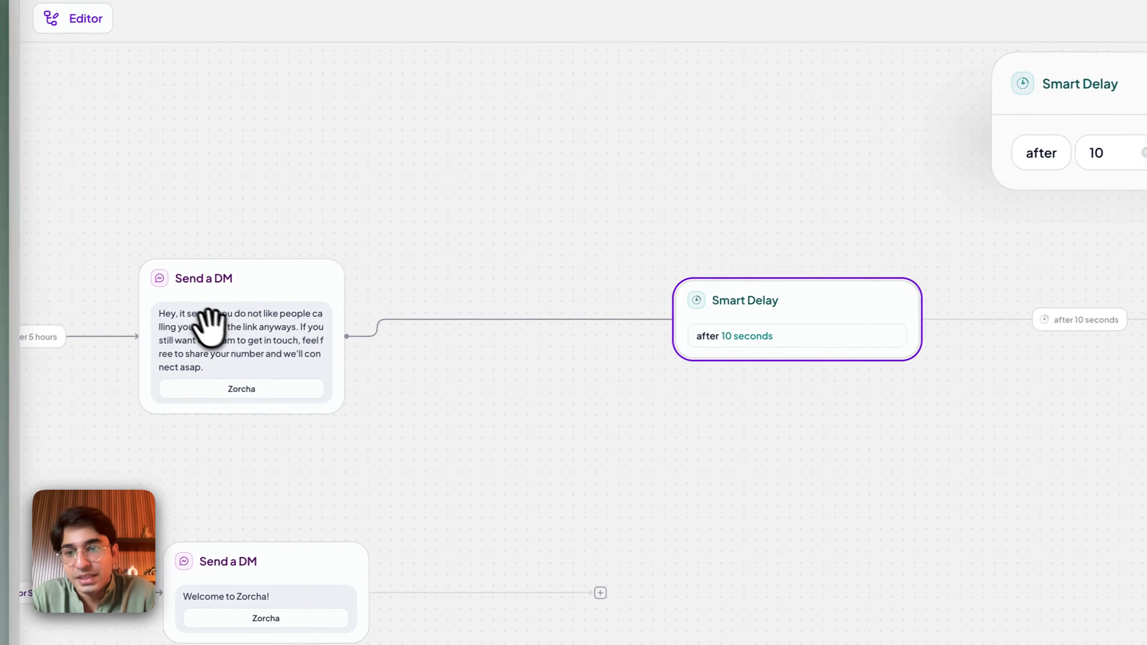
drag(826, 307, 733, 320)
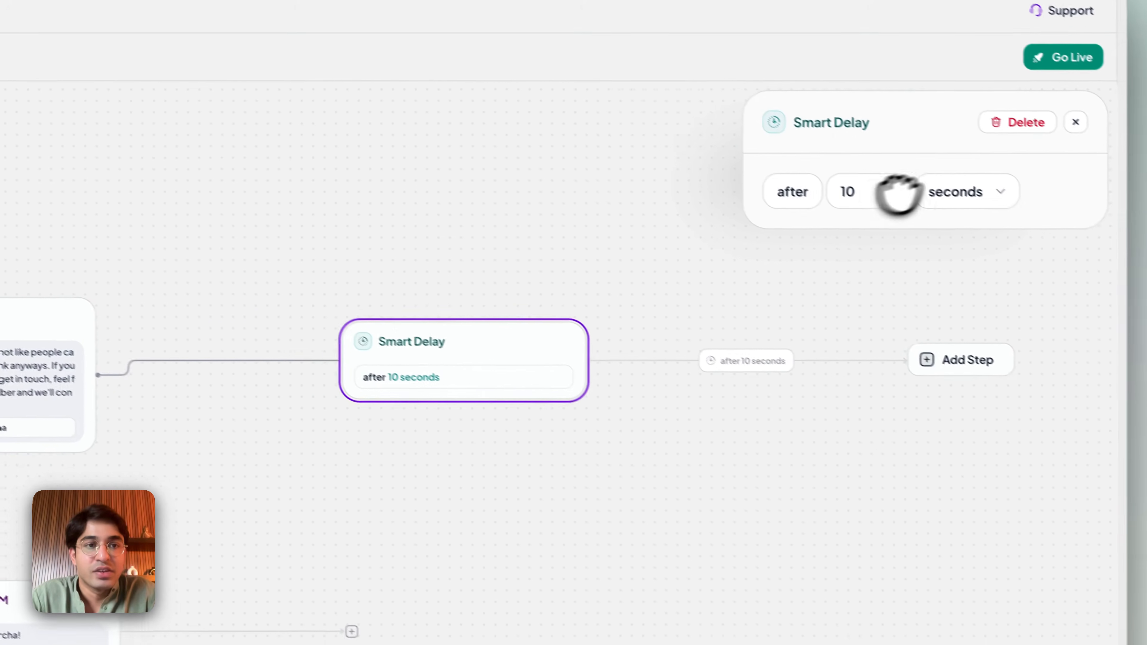
Set the Smart Delay to 4 hours.
click(957, 195)
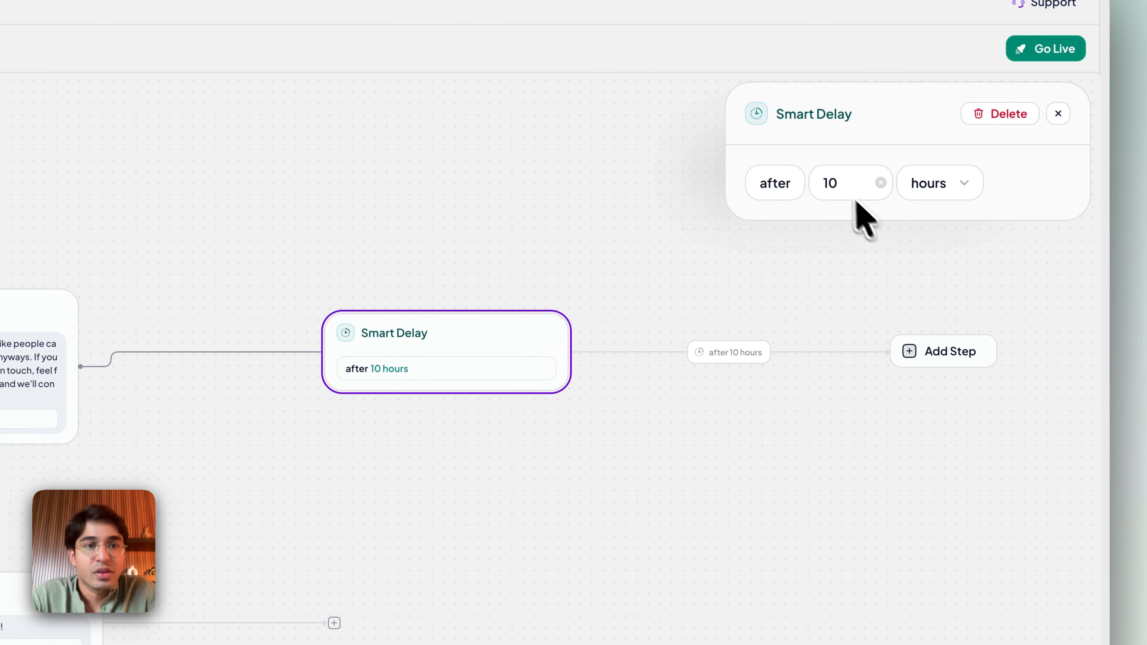
click(845, 192)
key(BackSpace)
key(BackSpace)
text(4)
Add a Send a DM step with an empty text message after the Smart Delay.
click(905, 357)
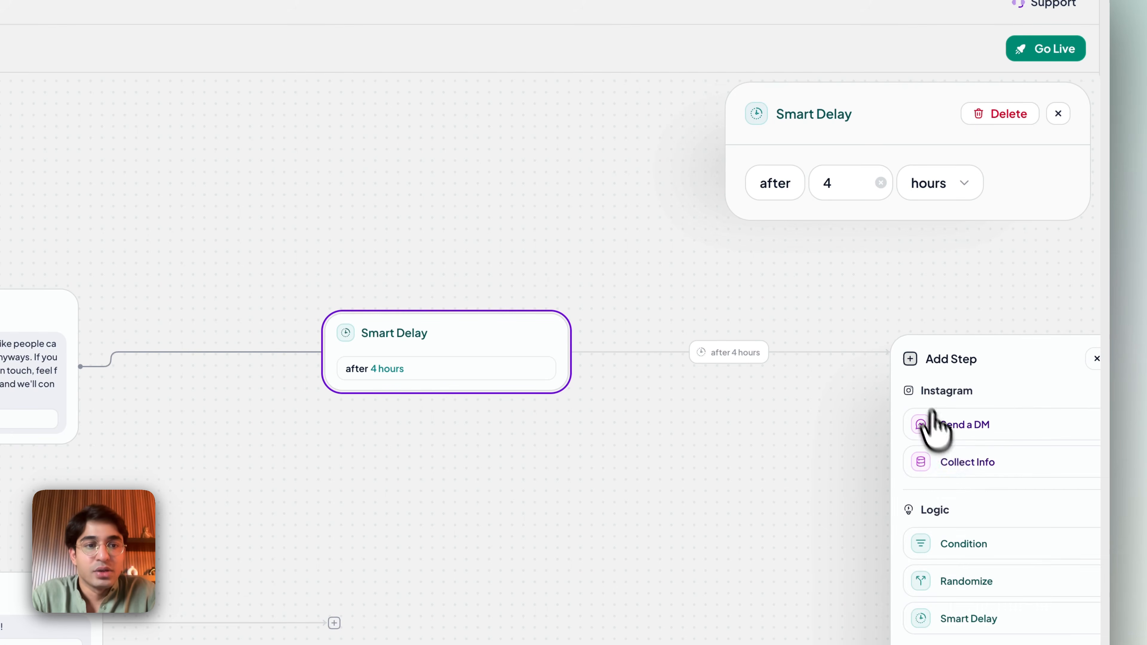
click(951, 424)
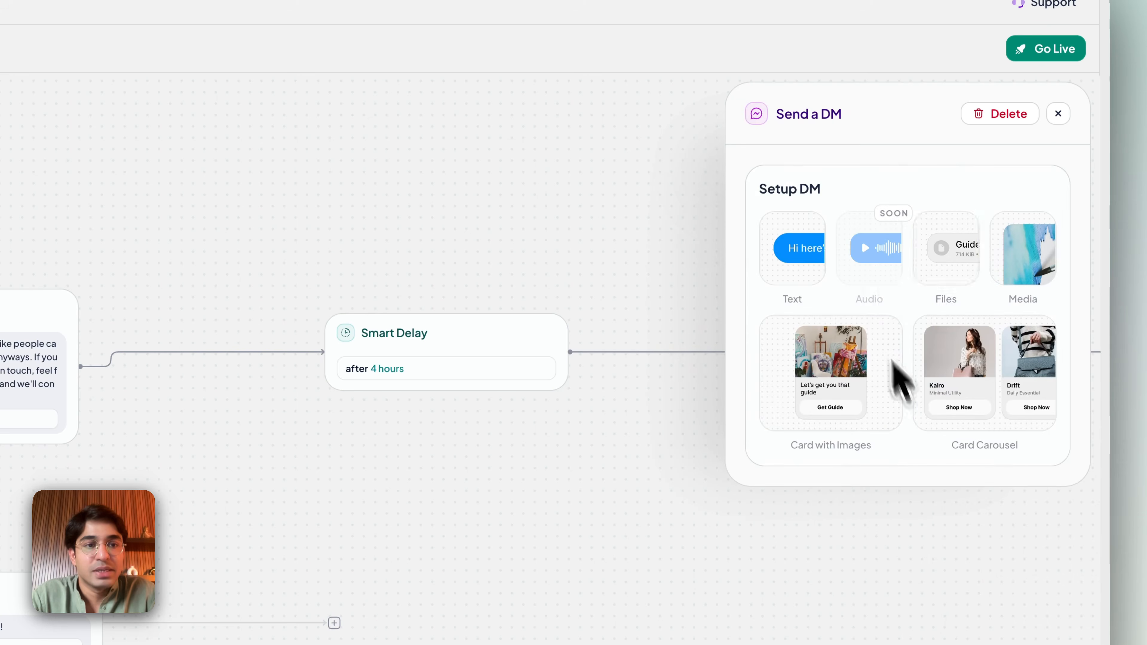
click(798, 255)
click(864, 452)
drag(884, 457, 860, 458)
drag(910, 347, 440, 374)
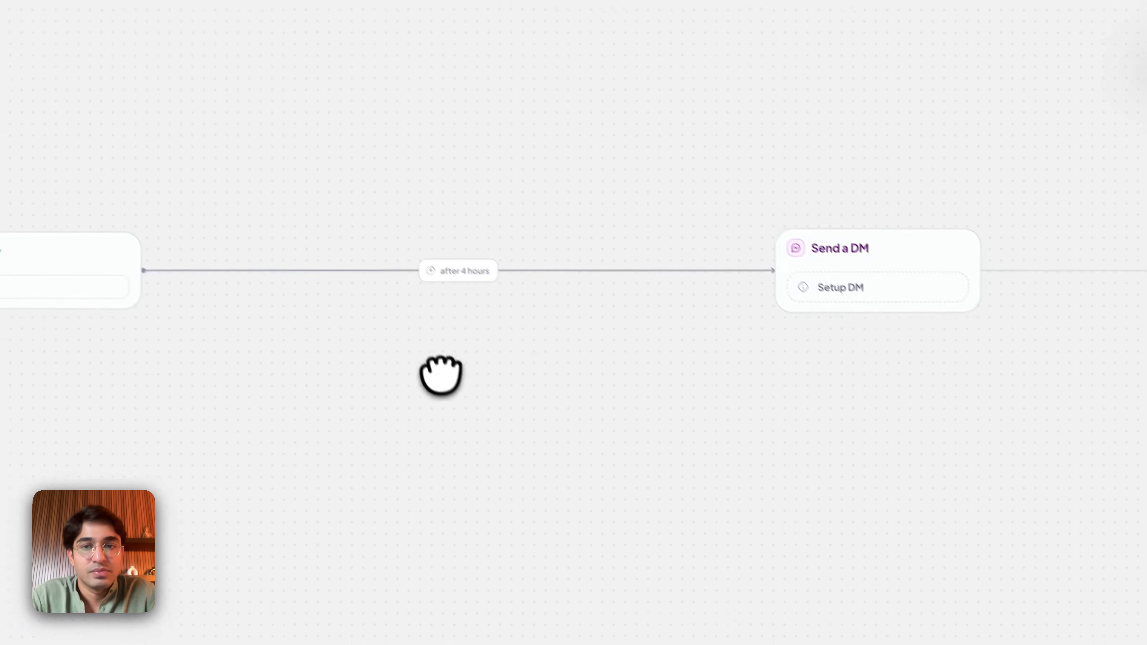
click(865, 282)
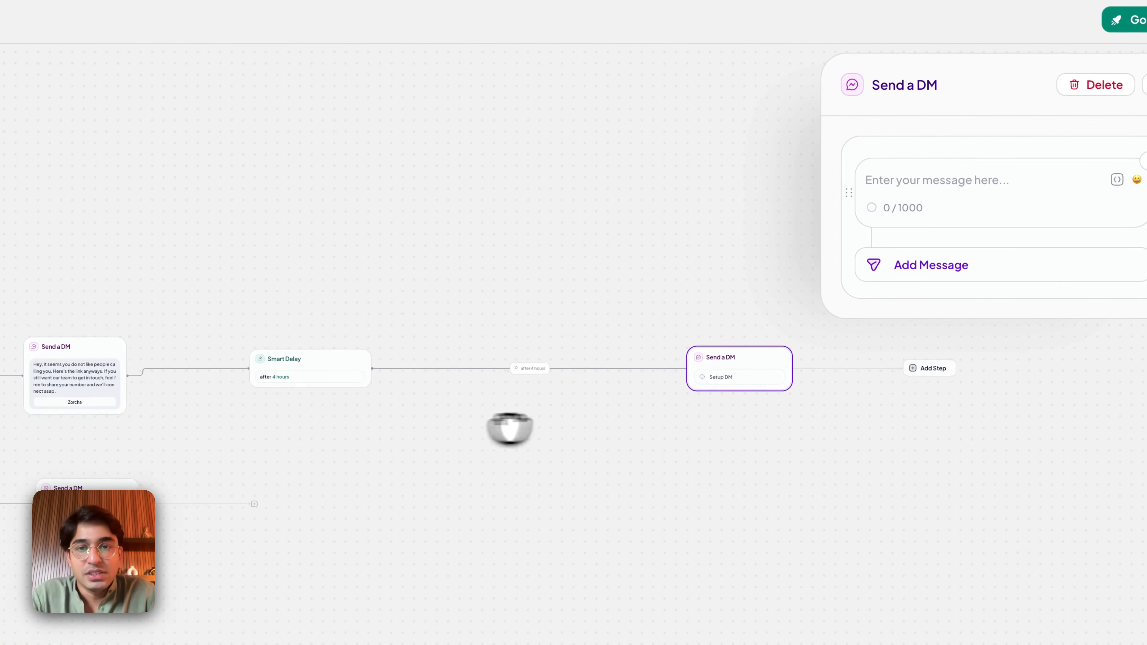
Delete the Smart Delay step and the empty DM step that follows it.
scroll(497, 428, left, 3)
click(436, 356)
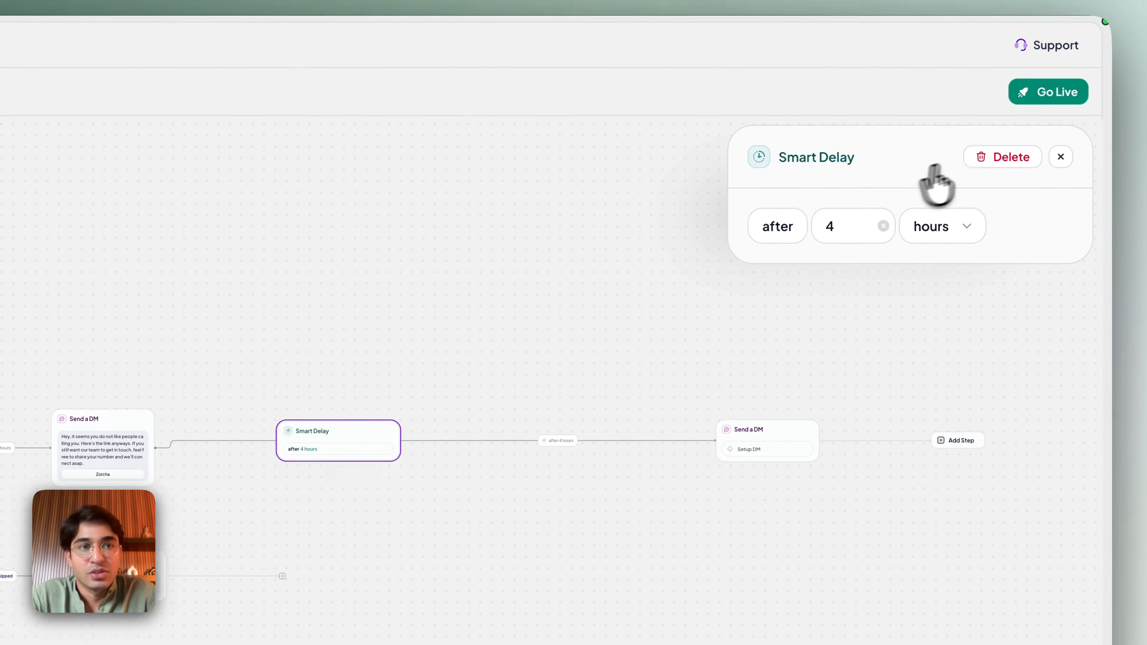
click(1093, 86)
click(465, 357)
click(932, 360)
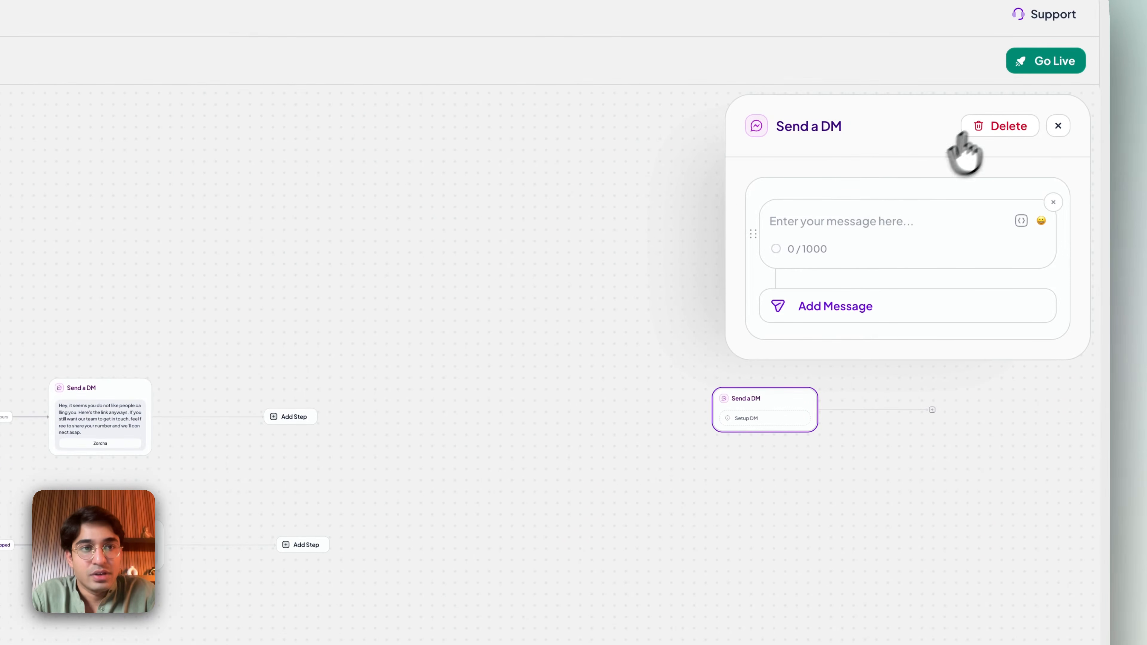
click(994, 129)
Review the step choices available after the no-response DM and the automation's full flow of branches.
click(285, 416)
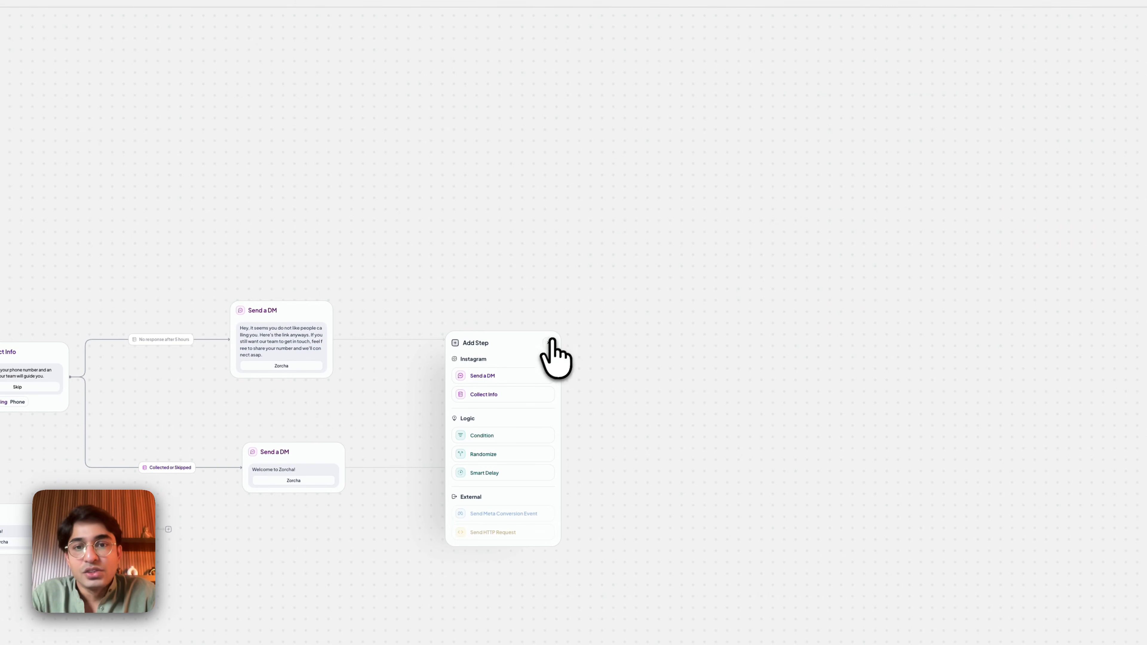
scroll(519, 357, up, 5)
drag(575, 110, 1031, 53)
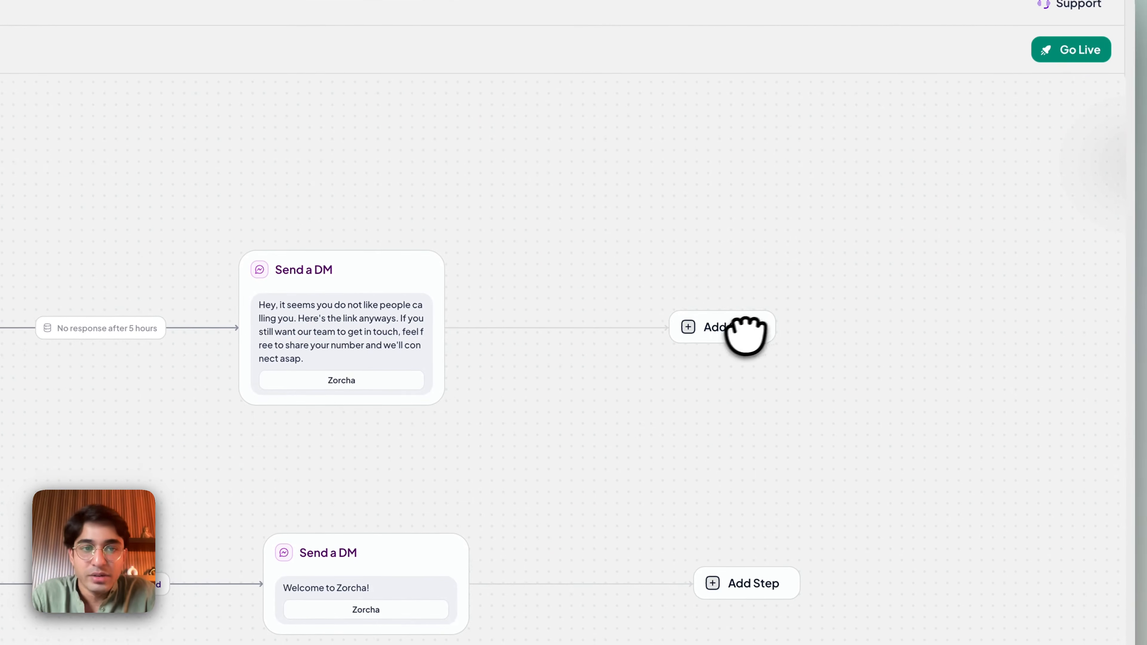
scroll(577, 455, down, 5)
drag(567, 445, 866, 414)
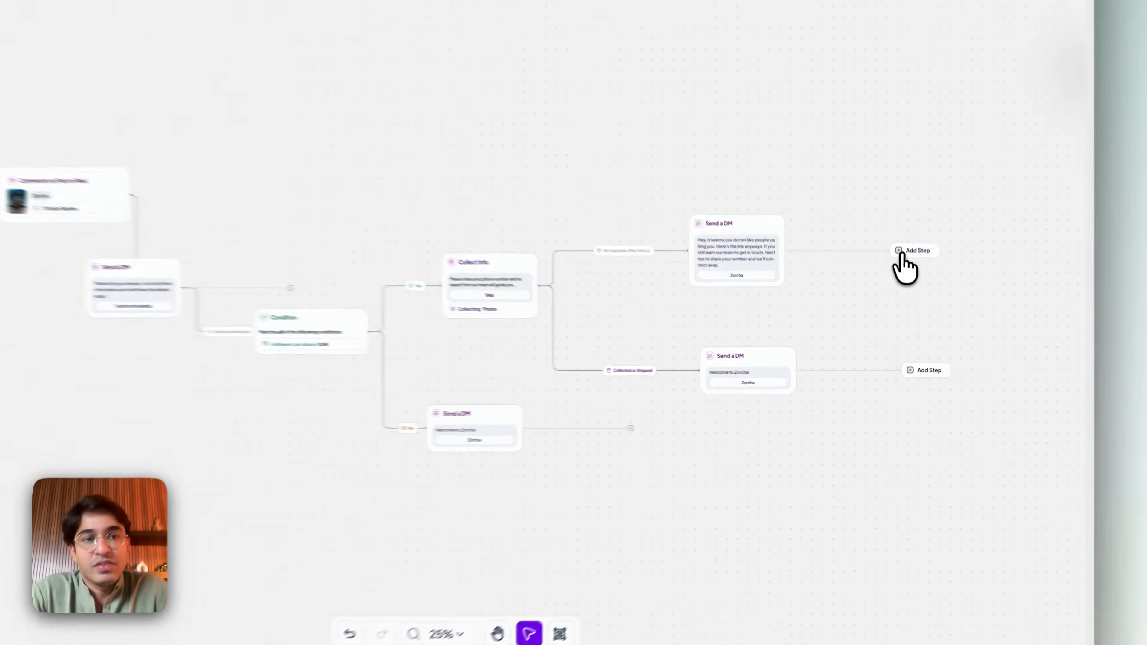
click(901, 292)
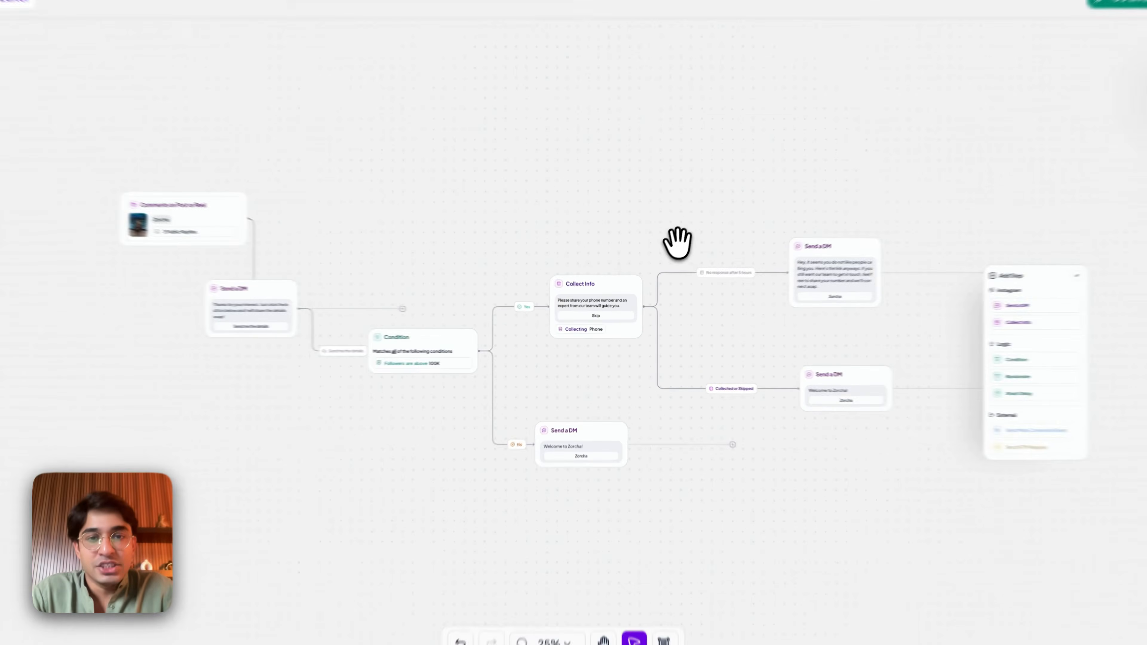
click(658, 270)
scroll(630, 282, up, 5)
scroll(641, 251, up, 2)
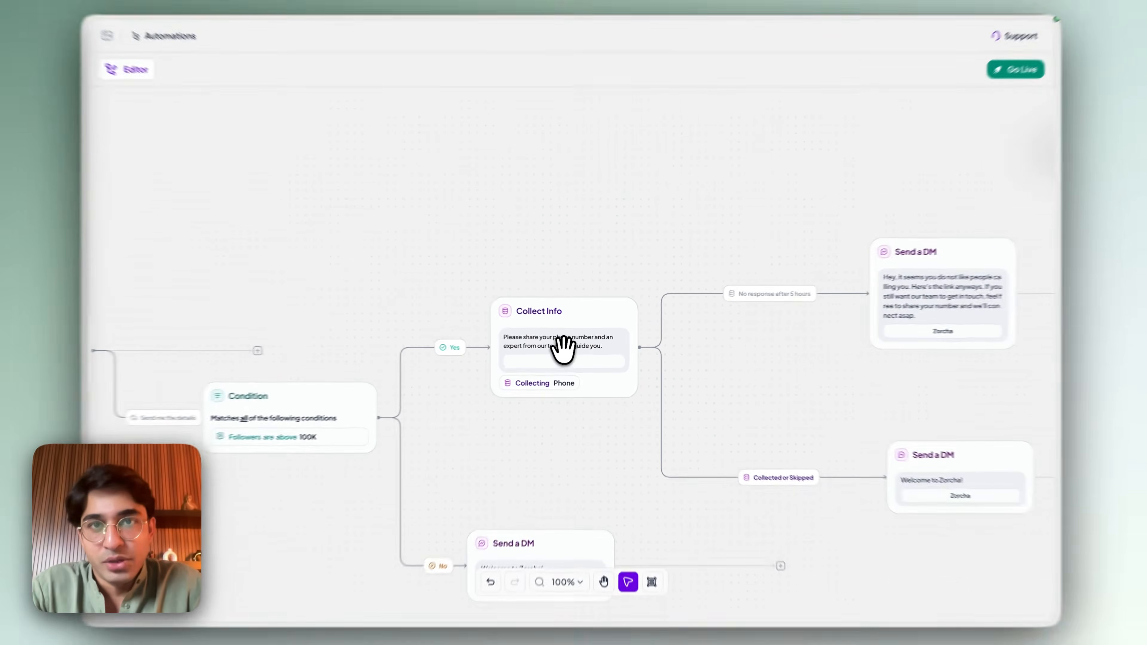
scroll(526, 262, down, 5)
Open the Audience page and look through the list of contacts gathered by automations.
mouse_move(87, 284)
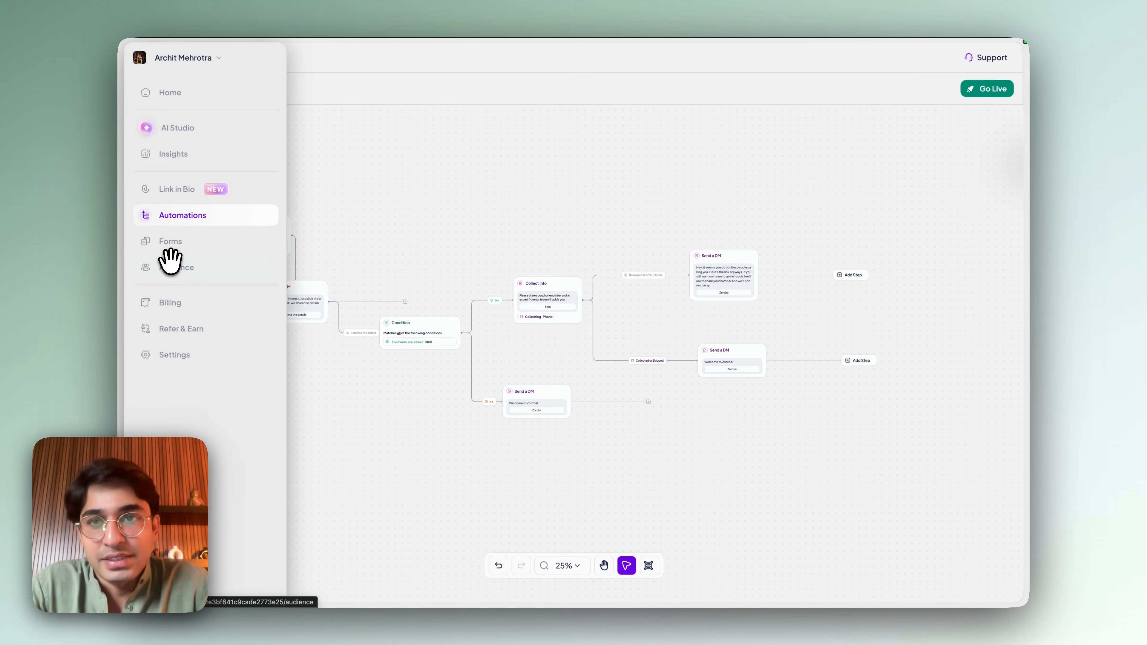
click(181, 267)
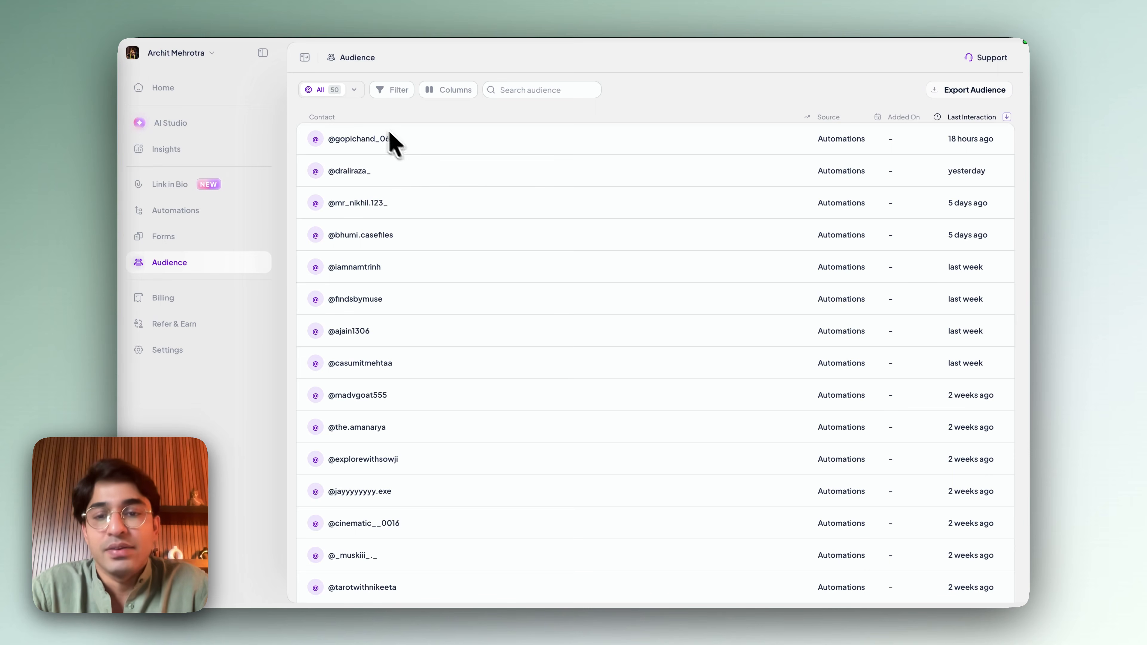
scroll(378, 427, down, 10)
scroll(379, 425, up, 10)
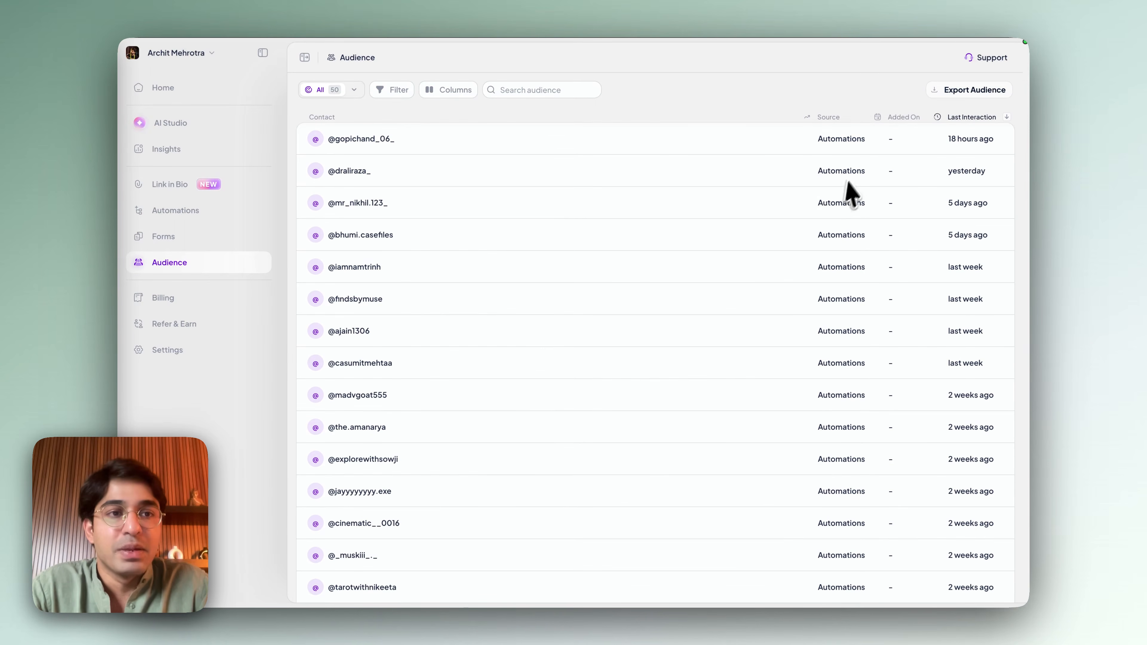